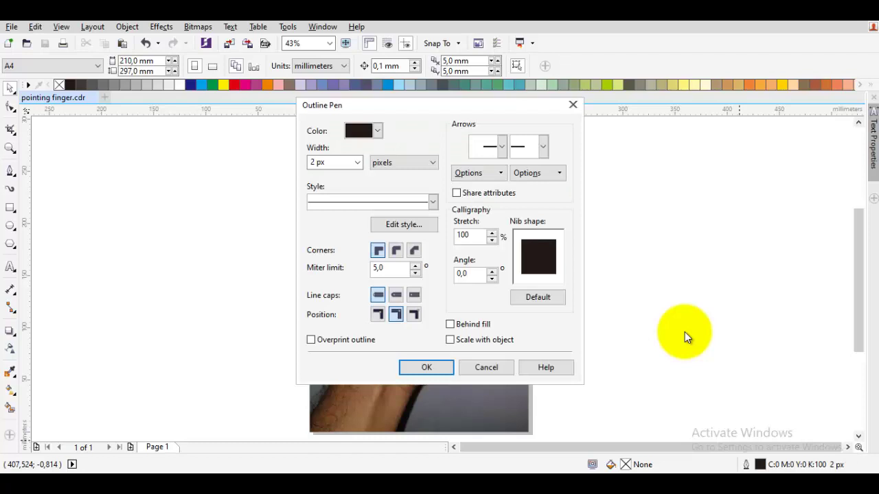
Set the default outline to 45 px, yellow, with round corners, and the default fill to black.
click(357, 162)
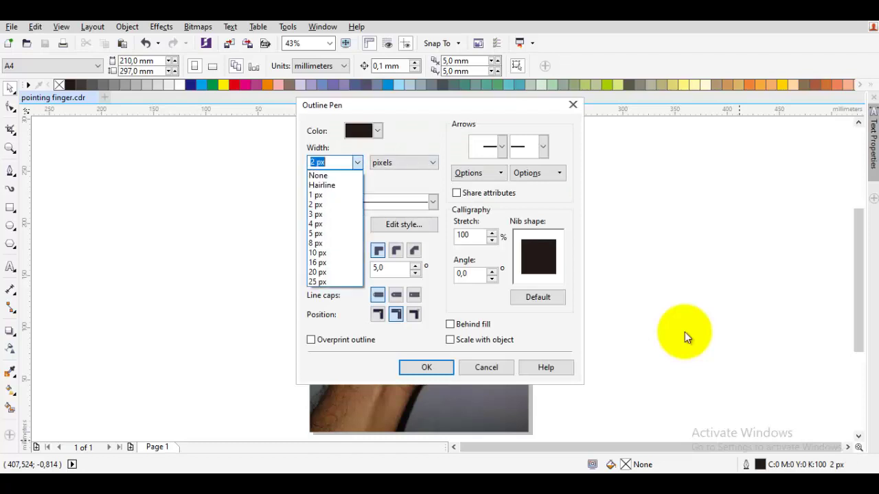
click(335, 163)
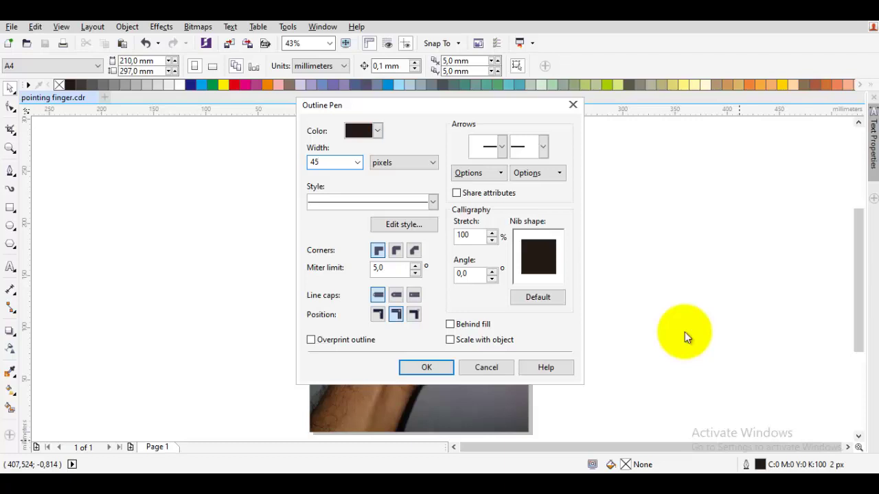
text(45)
key(Return)
key(Return)
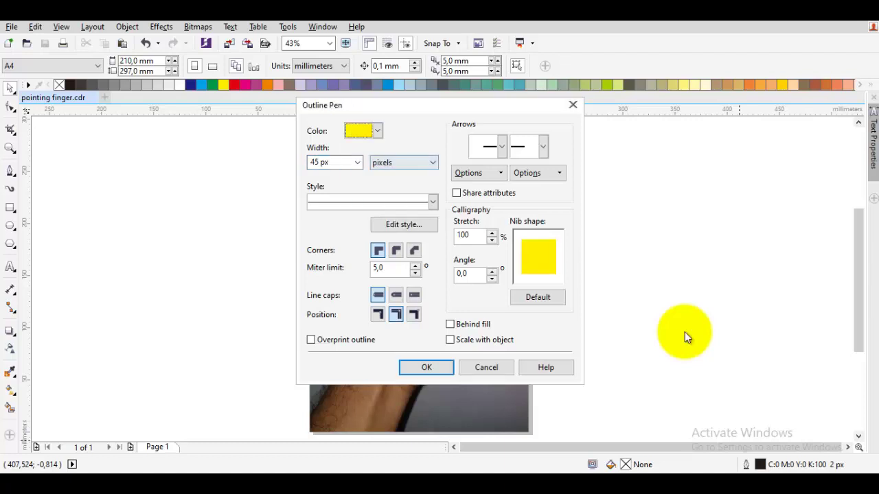
click(396, 250)
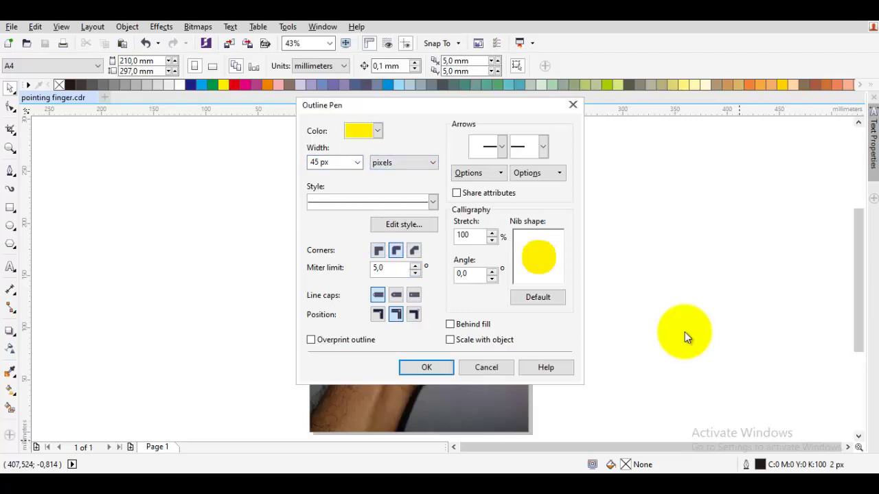
key(Return)
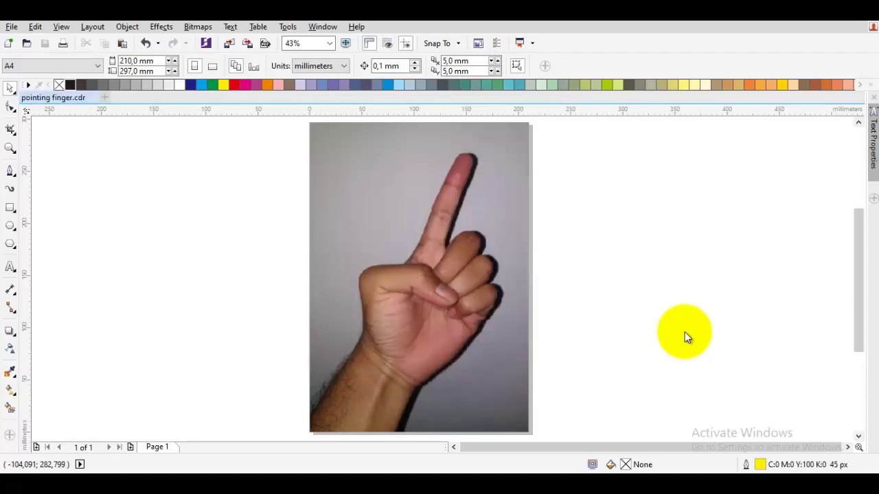
click(70, 85)
Trace the left edge of the forearm and wrist up to the thumb knuckle with the Pen tool, placing curved nodes and redrawing the knuckle node.
scroll(684, 336, up, 2)
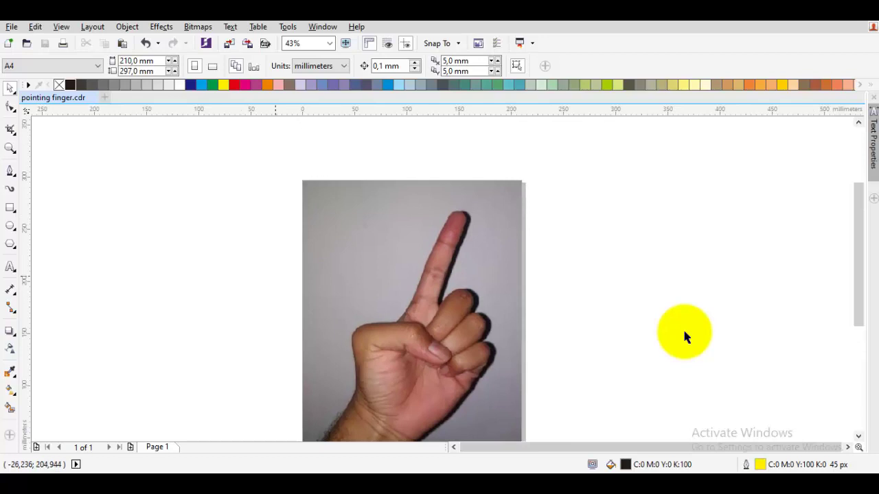
scroll(403, 323, up, 2)
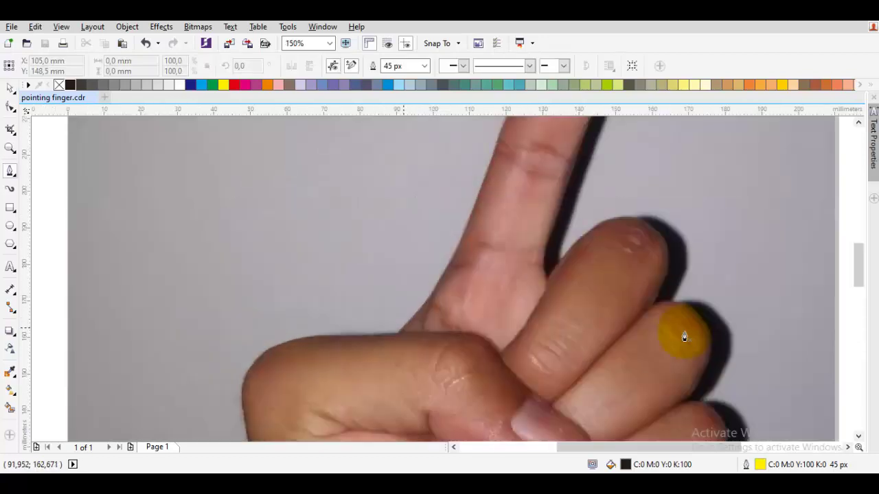
scroll(403, 330, down, 2)
drag(403, 342, 468, 194)
scroll(382, 310, up, 2)
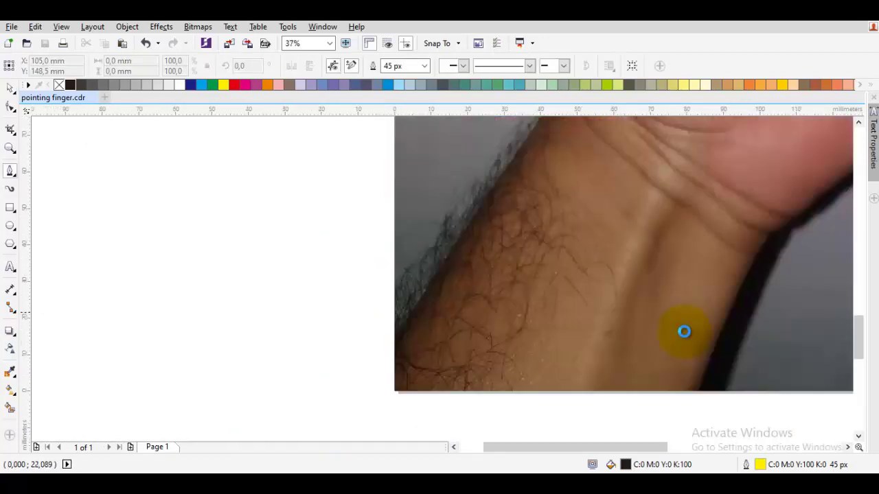
drag(393, 335, 485, 213)
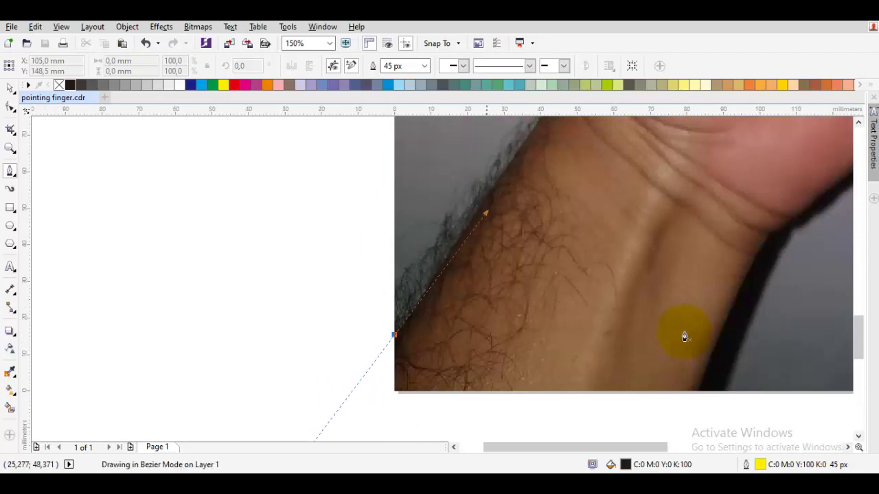
drag(539, 155, 451, 312)
mouse_move(492, 199)
mouse_down()
mouse_move(454, 301)
mouse_move(461, 212)
mouse_up()
mouse_move(438, 132)
mouse_down()
mouse_move(438, 267)
mouse_move(467, 285)
mouse_up()
scroll(684, 330, up, 3)
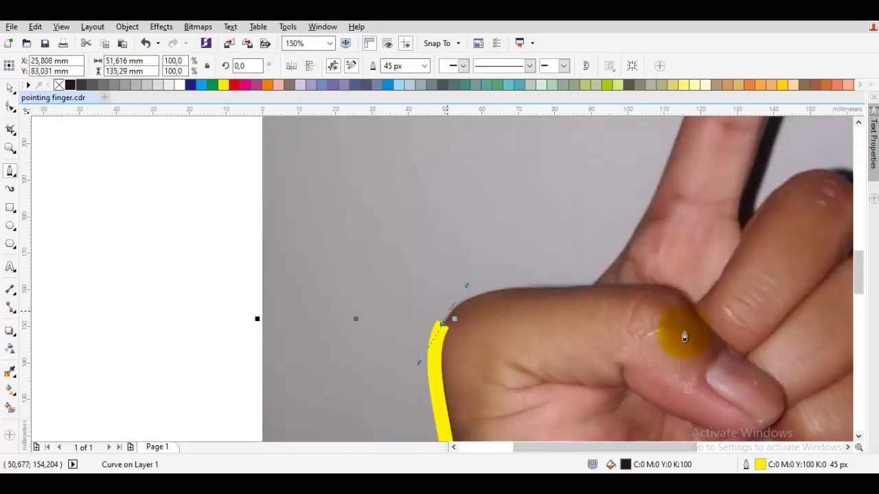
key(ctrl+z)
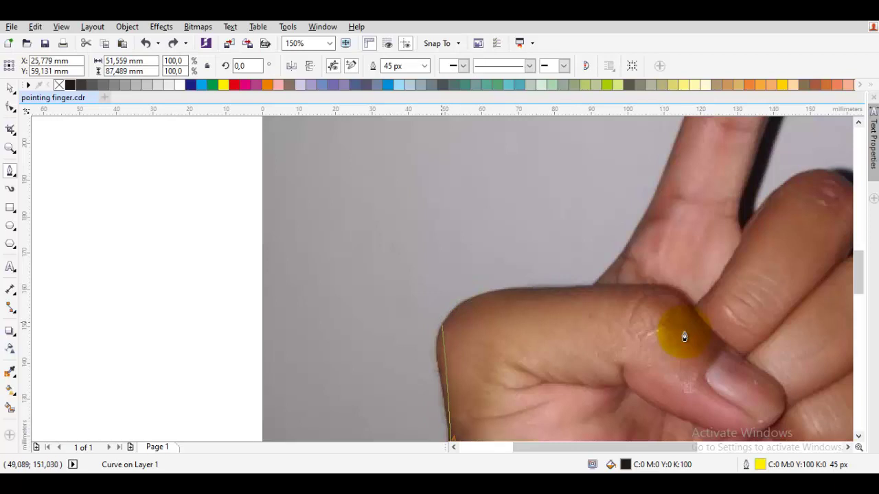
drag(441, 323, 460, 283)
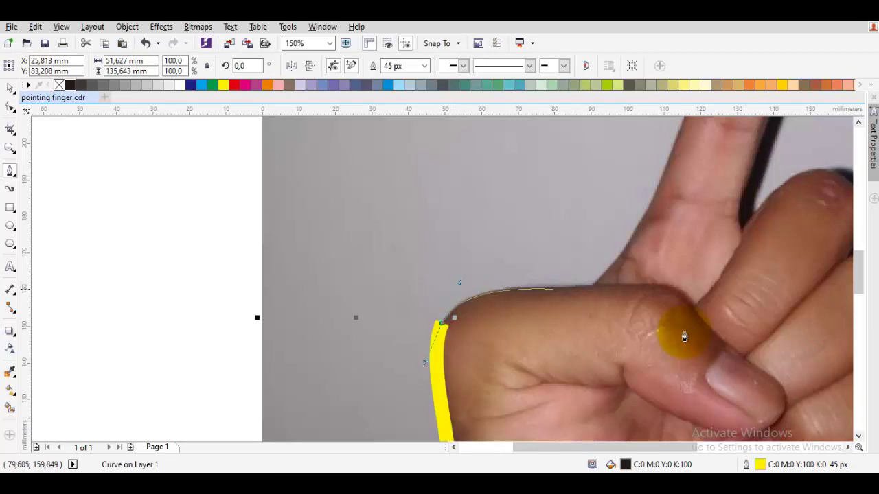
Continue the path along the top of the thumb to the index finger's base and up its left edge.
click(592, 284)
drag(653, 222, 515, 393)
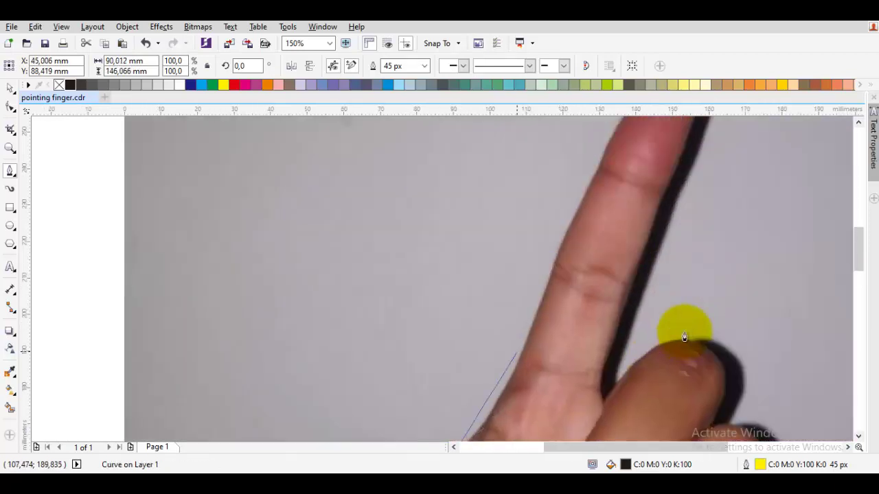
mouse_move(527, 336)
mouse_down()
mouse_move(589, 206)
mouse_move(480, 393)
mouse_up()
Try tracing around the fingertip and down the right edge of the index finger.
drag(563, 276, 613, 292)
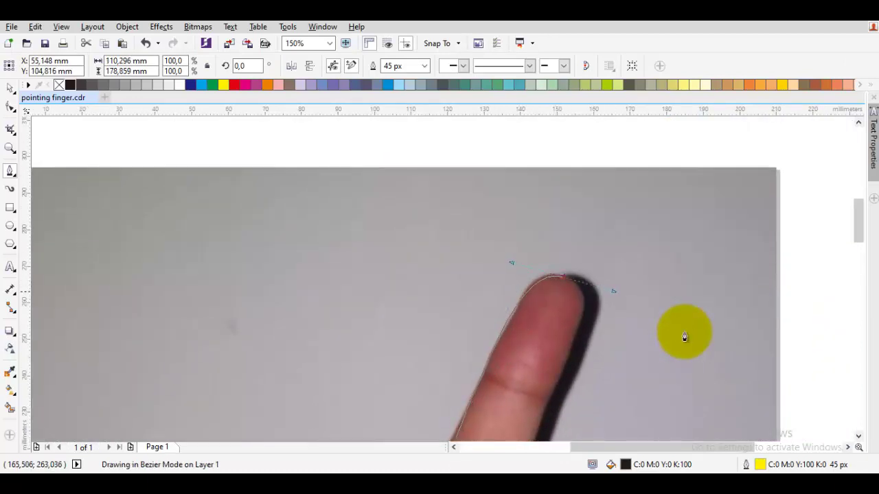
scroll(685, 336, down, 3)
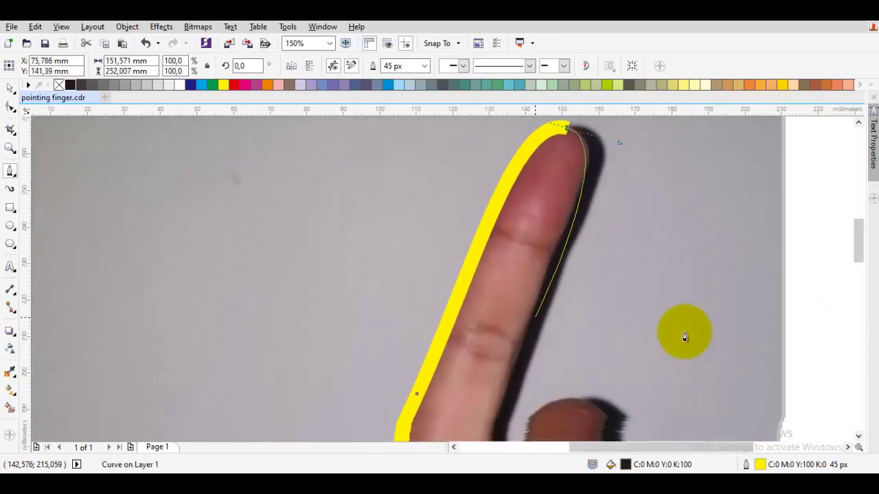
drag(527, 322, 499, 429)
key(ctrl+z)
key(ctrl+z)
key(ctrl+z)
key(ctrl+z)
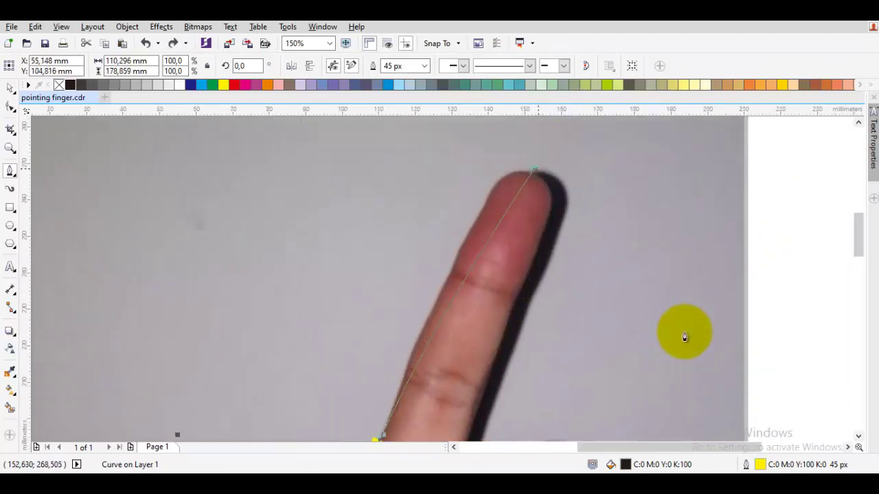
Trace the index fingertip and the finger's right edge down to the crease where it meets the folded middle finger.
drag(535, 169, 583, 181)
scroll(522, 331, down, 3)
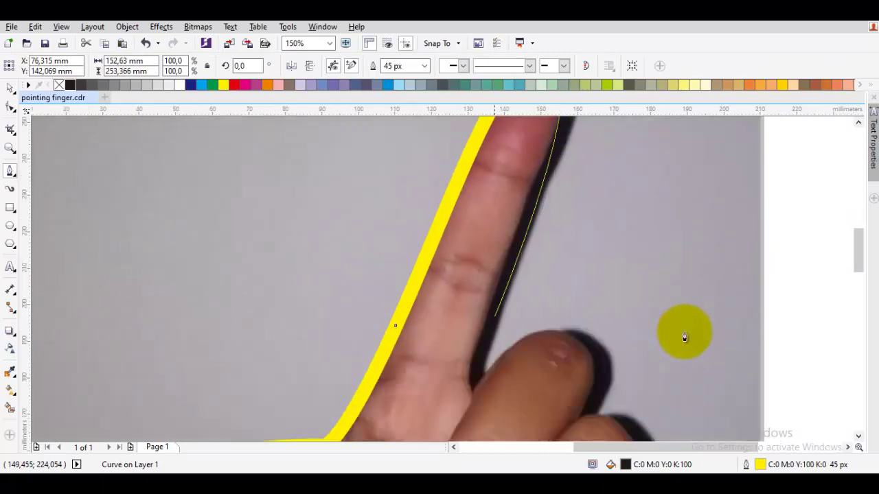
drag(490, 307, 476, 355)
click(478, 363)
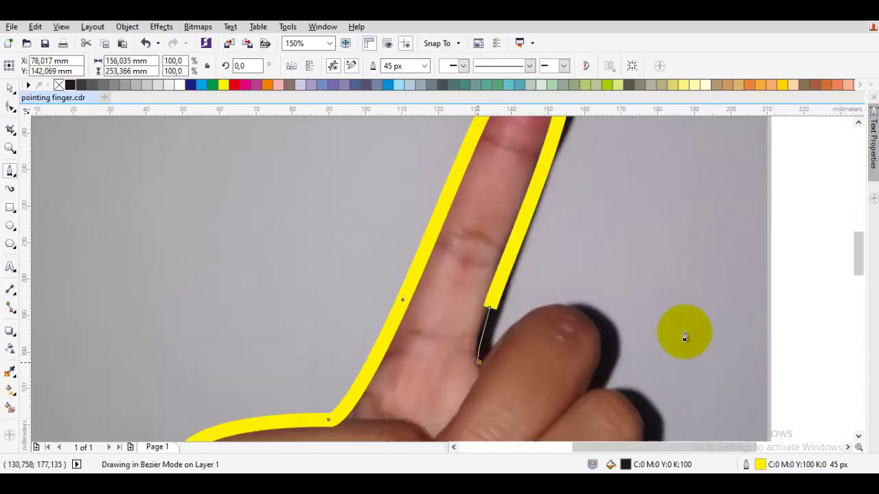
Trace the rounded outlines of the folded middle and ring fingers and the top of the little finger.
drag(570, 305, 620, 336)
key(ctrl+z)
click(589, 392)
drag(588, 393, 388, 226)
drag(437, 241, 501, 263)
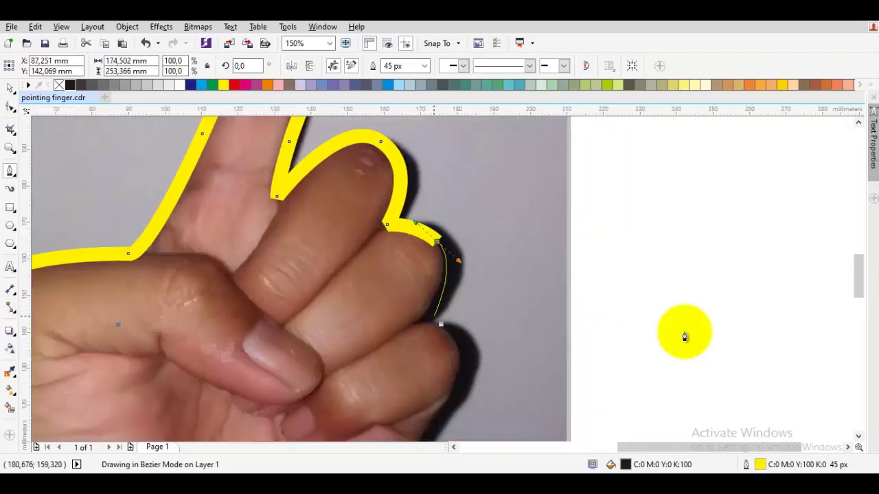
click(425, 321)
drag(459, 348, 464, 372)
Trace the right edge of the palm down to the wrist, redrawing the palm node until the curve fits the photo.
drag(438, 420, 473, 307)
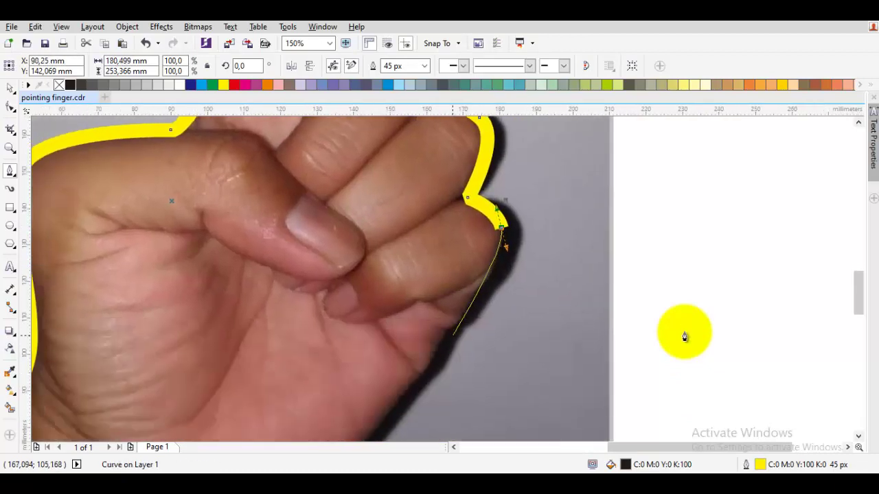
drag(444, 344, 389, 406)
key(ctrl+z)
scroll(463, 326, down, 2)
drag(352, 431, 410, 324)
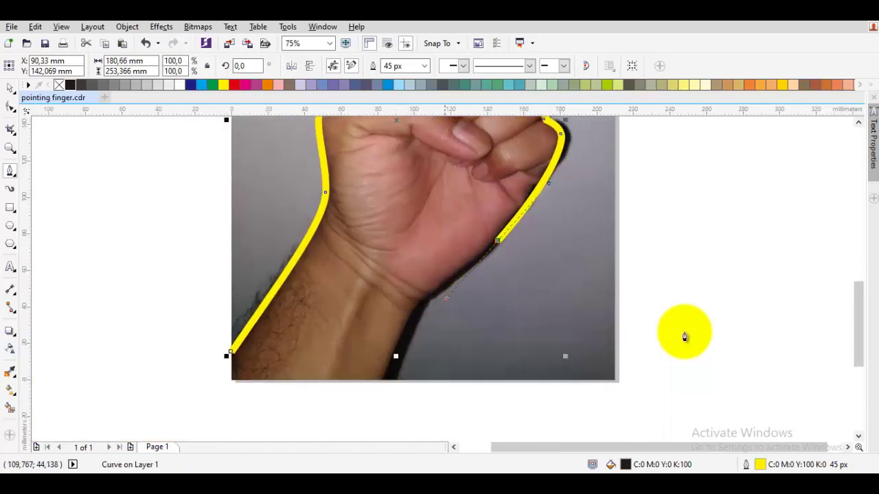
key(ctrl+z)
drag(505, 229, 454, 283)
mouse_move(412, 312)
mouse_down()
mouse_move(428, 296)
mouse_move(415, 311)
mouse_up()
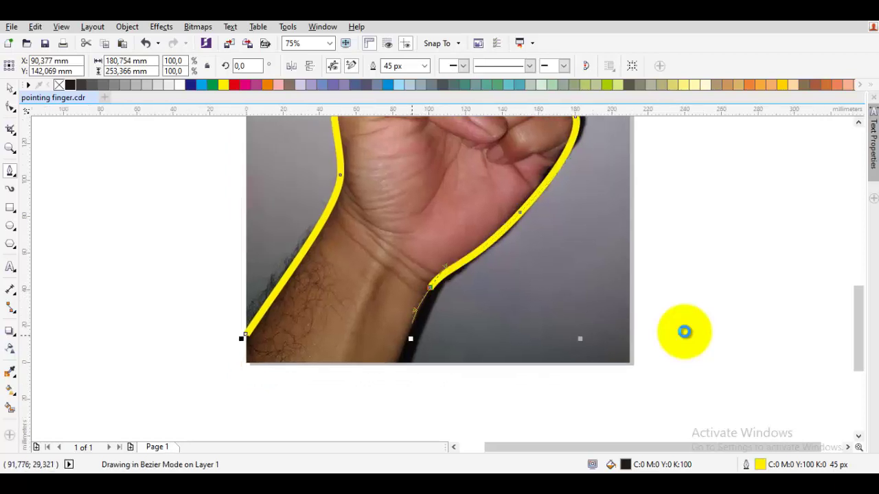
Trace the forearm's right edge to the photo's bottom, run along the bottom to the left corner, and close the path at its start.
drag(425, 359, 423, 333)
click(398, 336)
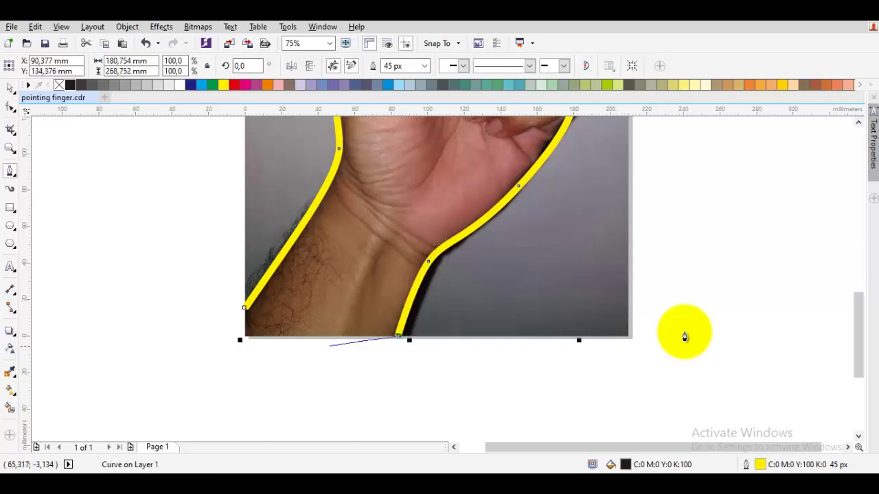
click(245, 336)
click(244, 307)
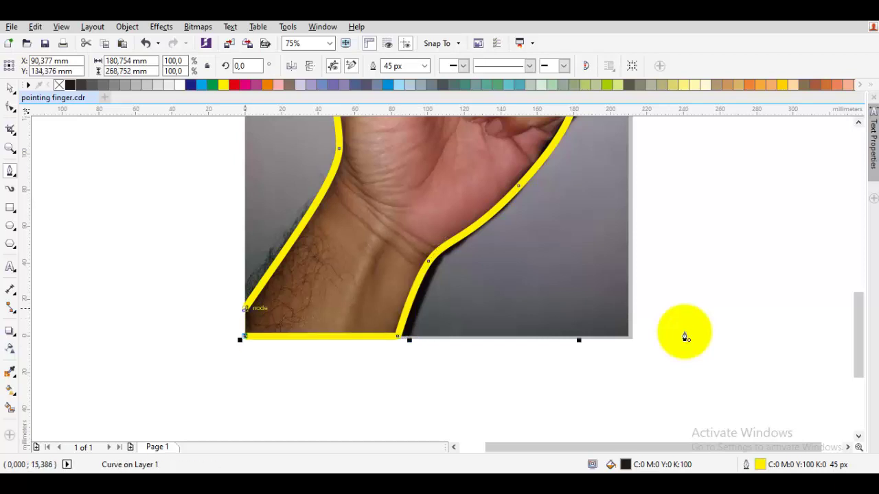
key(Escape)
Delete the node at the right side of the wrist on the traced hand shape.
key(F10)
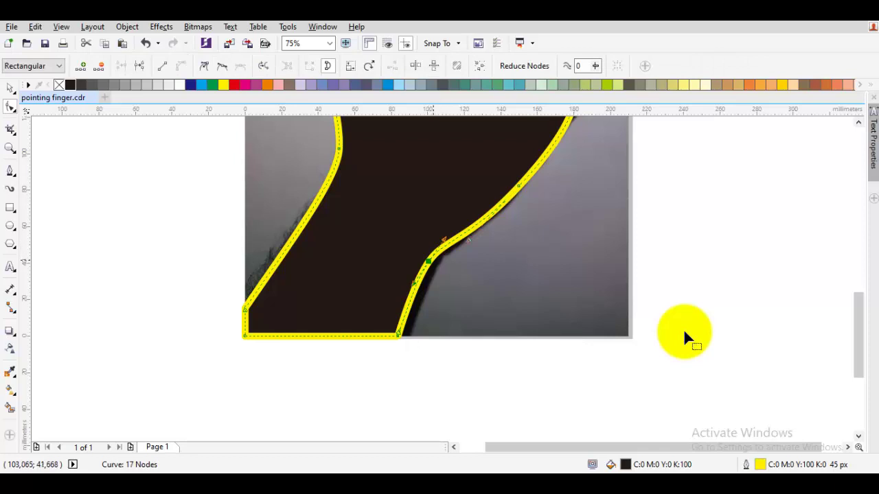
key(Delete)
key(F4)
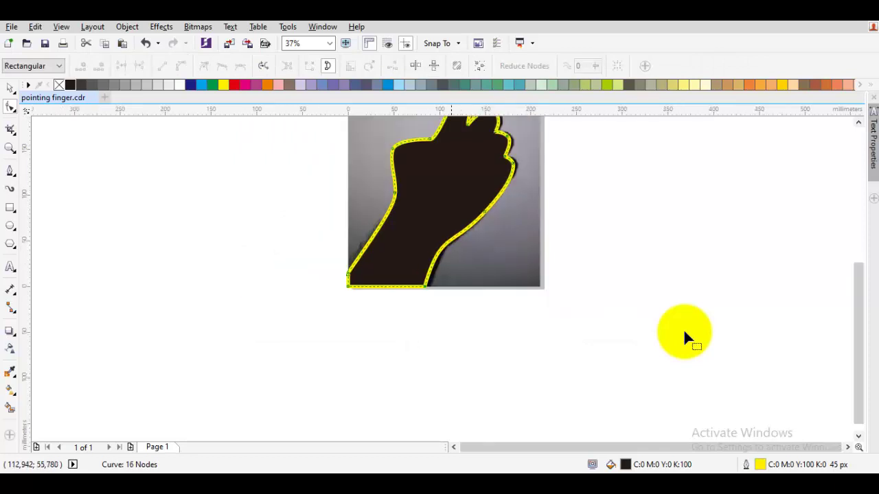
key(space)
scroll(433, 271, up, 1)
Convert all nodes of the hand shape to cusp nodes and all its segments to curves.
key(F10)
key(ctrl+a)
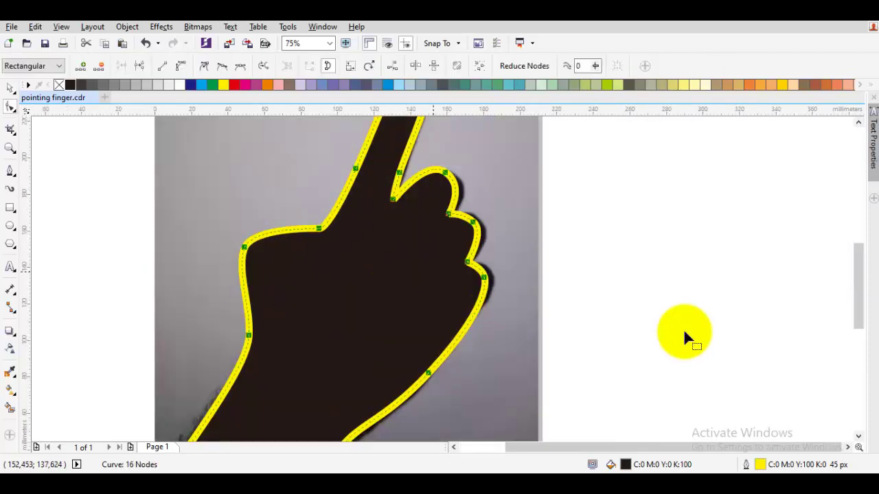
right_click(433, 271)
click(466, 120)
right_click(489, 134)
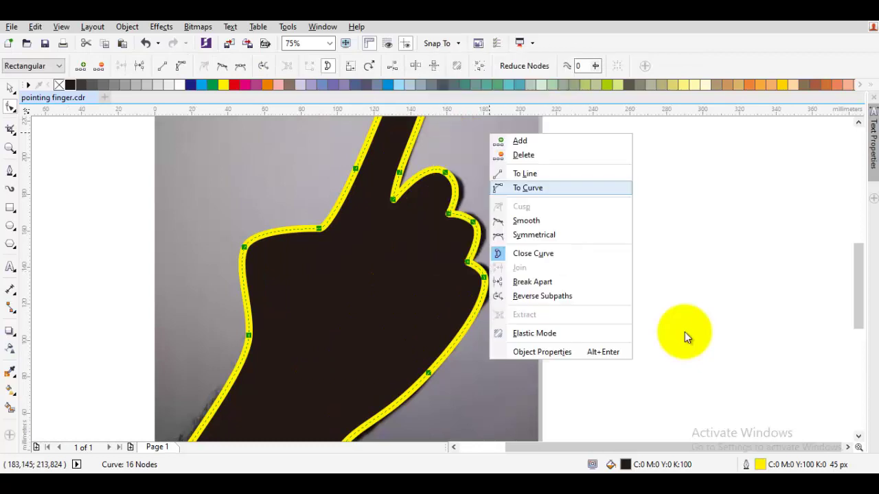
click(528, 187)
Delete the extra nodes on the rounded tops of the folded middle and ring fingers.
drag(438, 185, 401, 276)
click(389, 278)
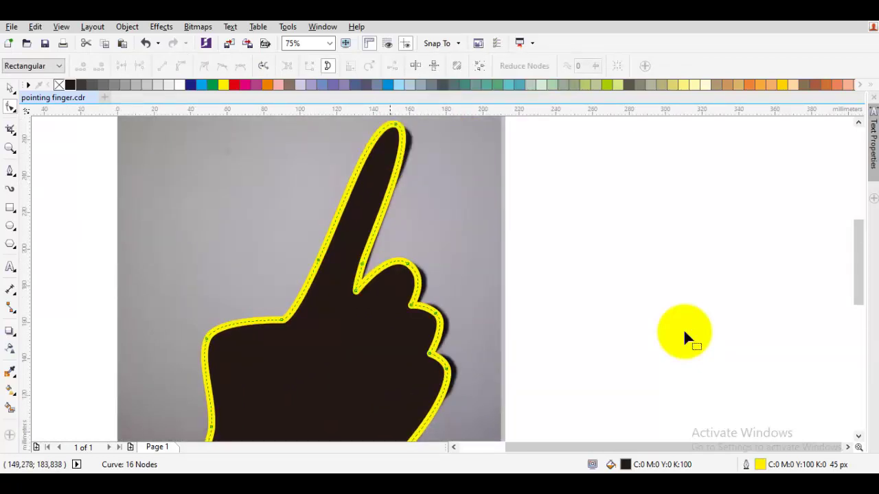
key(Home)
key(Delete)
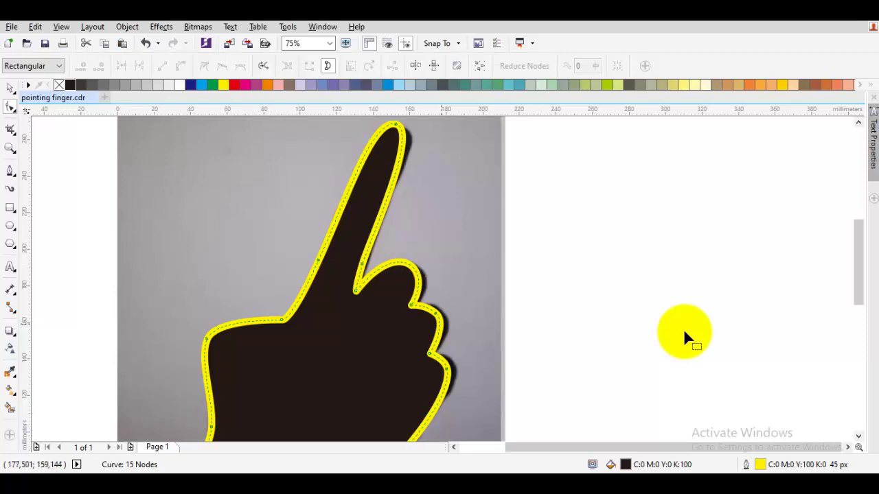
double_click(436, 314)
scroll(432, 332, down, 1)
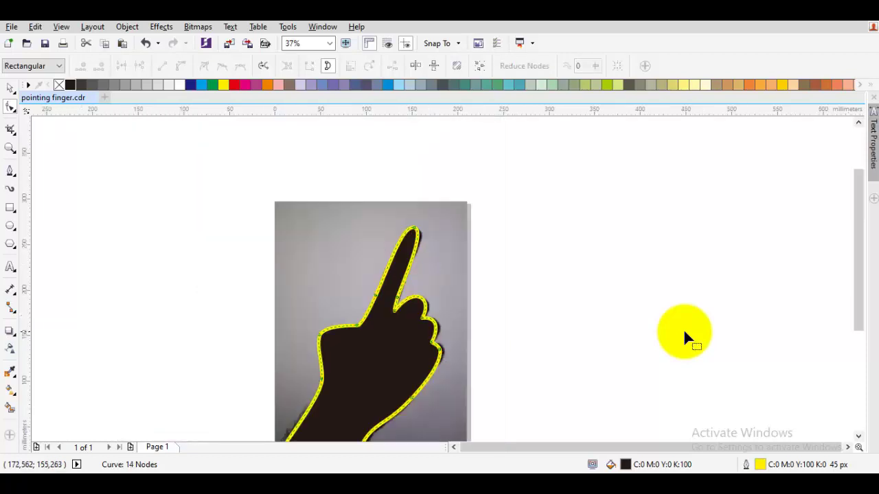
Try removing the yellow outline from the traced hand shape.
key(space)
drag(684, 332, 699, 246)
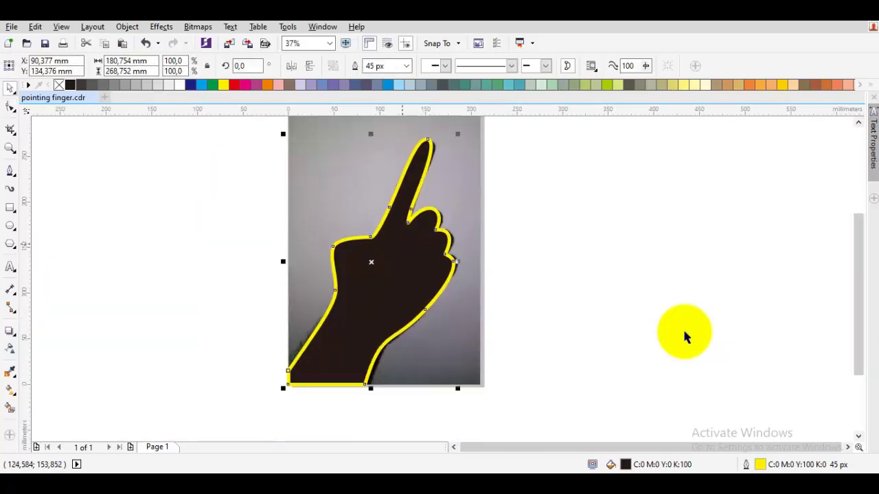
scroll(685, 332, up, 1)
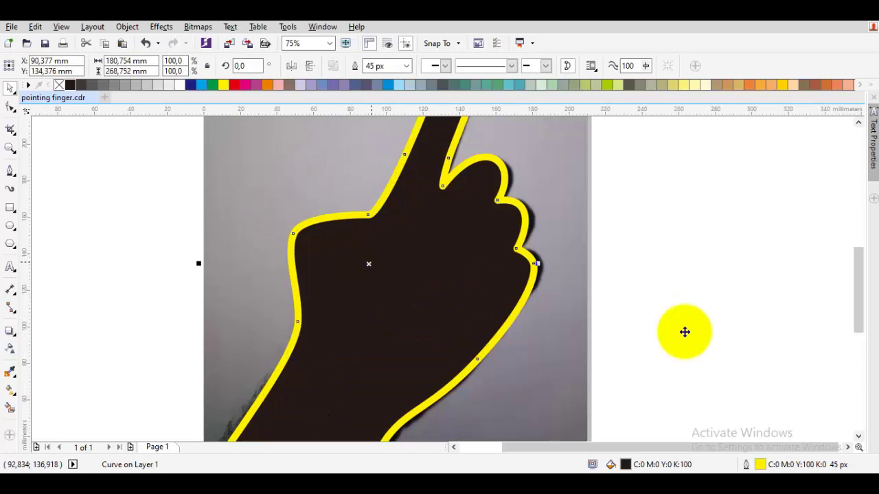
click(392, 231)
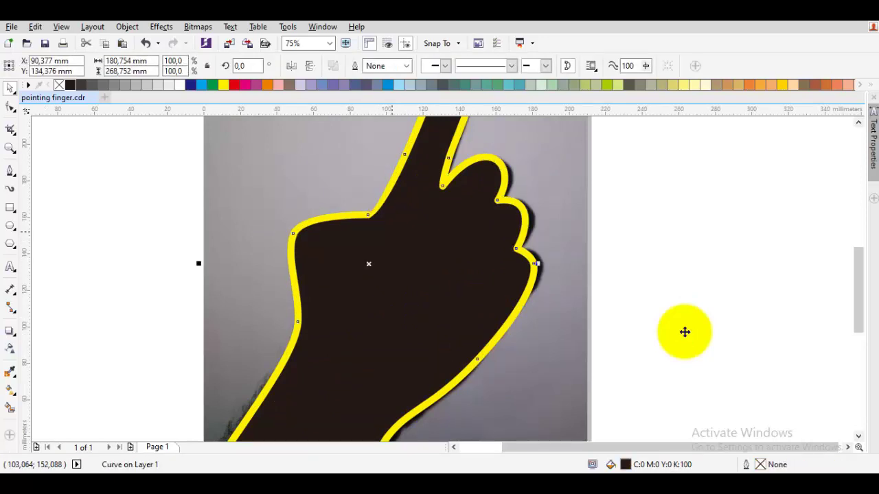
scroll(379, 190, up, 2)
key(ctrl+z)
key(space)
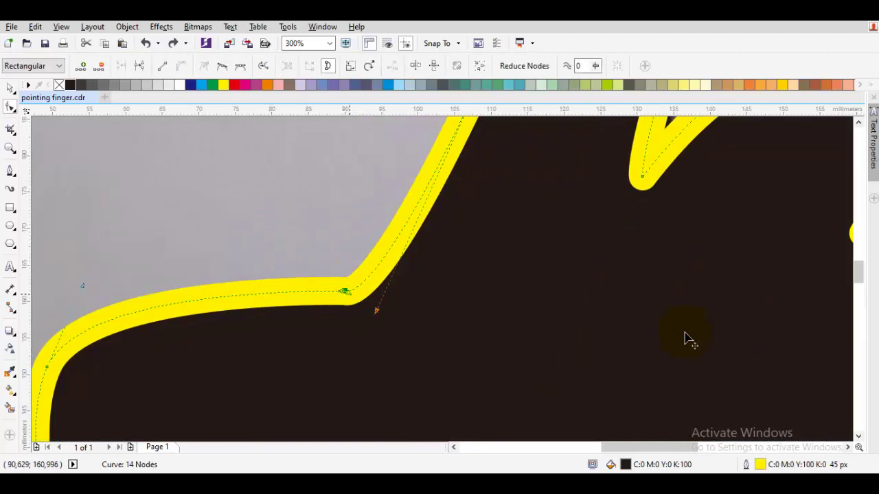
Reposition the curve handles at the node where the thumb meets the index finger to smooth the transition.
drag(376, 310, 394, 269)
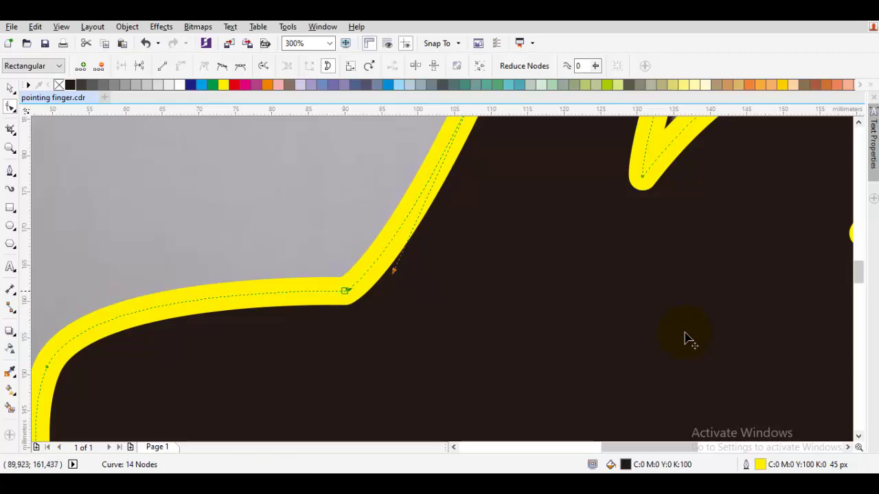
right_click(345, 291)
click(382, 153)
drag(353, 289, 377, 286)
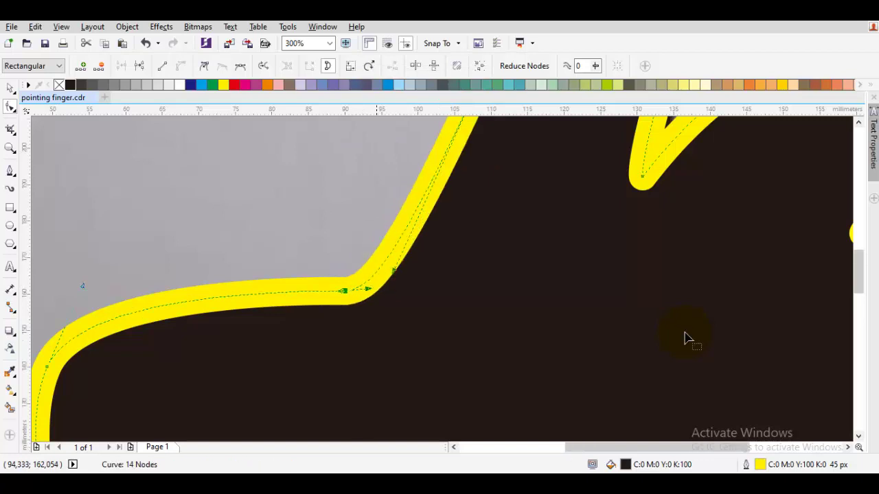
scroll(686, 337, down, 4)
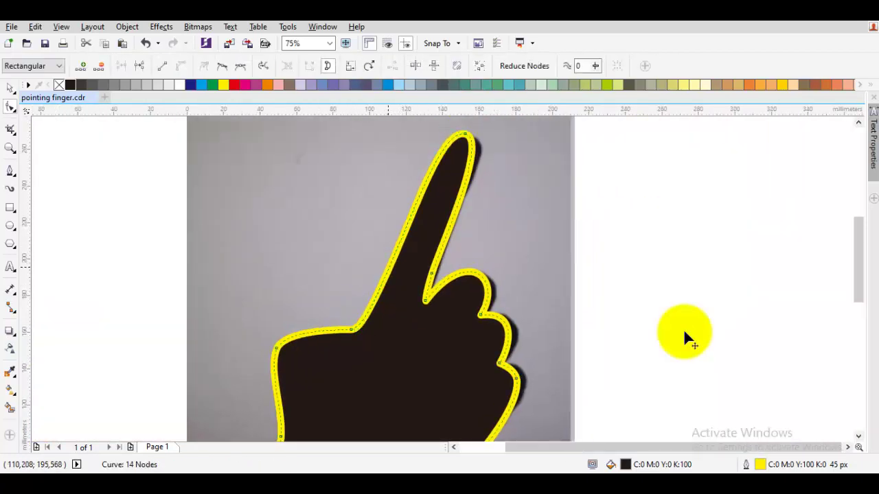
Convert the hand shape's yellow outline to a separate object and remove the black fill from the original shape.
key(Delete)
key(space)
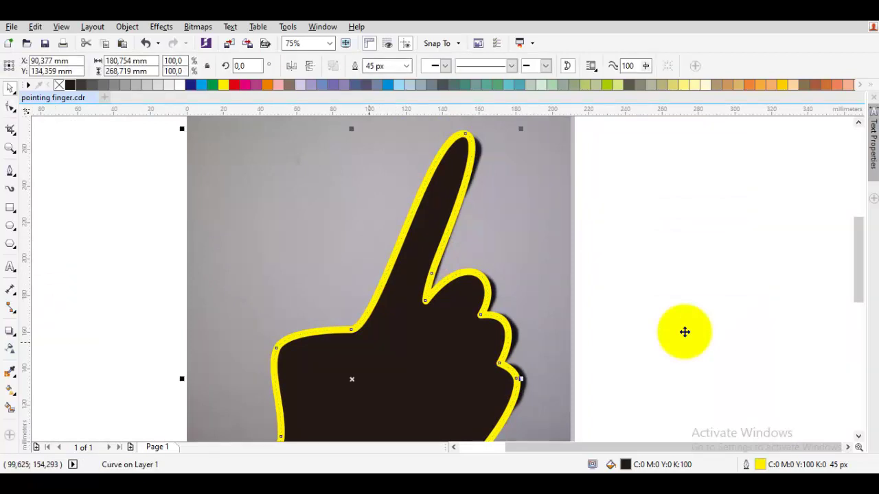
key(ctrl+shift+q)
scroll(351, 330, up, 1)
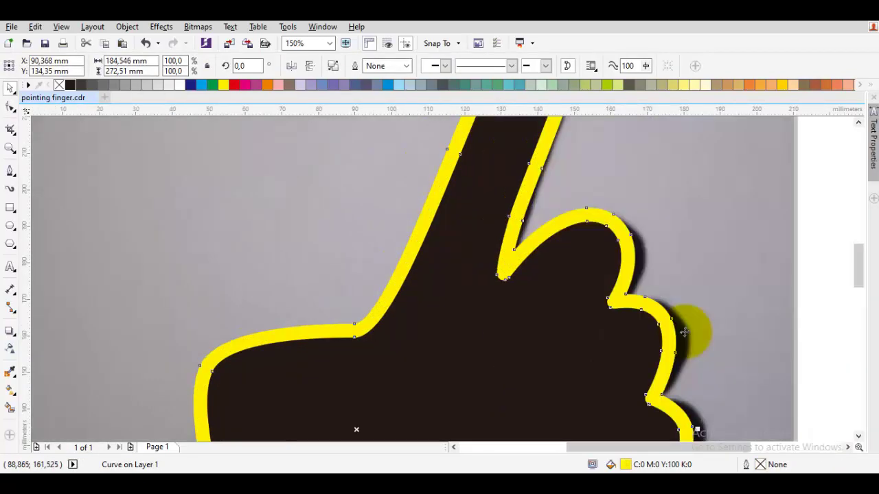
click(414, 349)
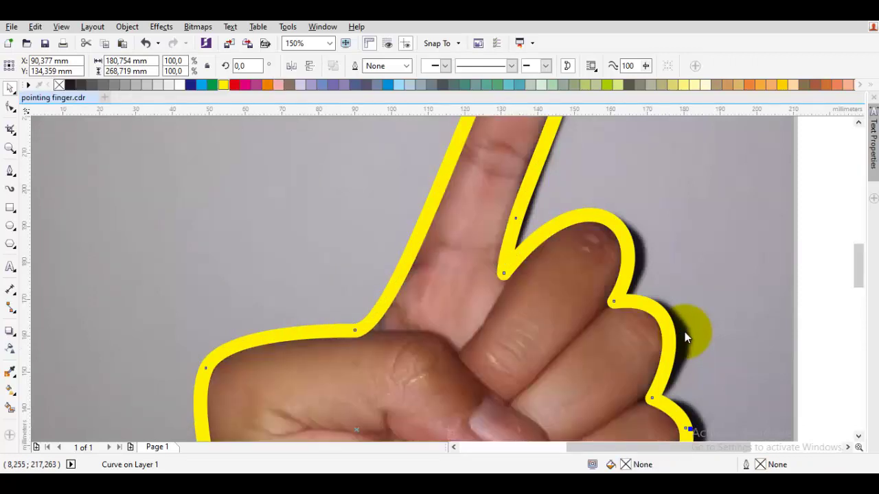
scroll(684, 331, down, 4)
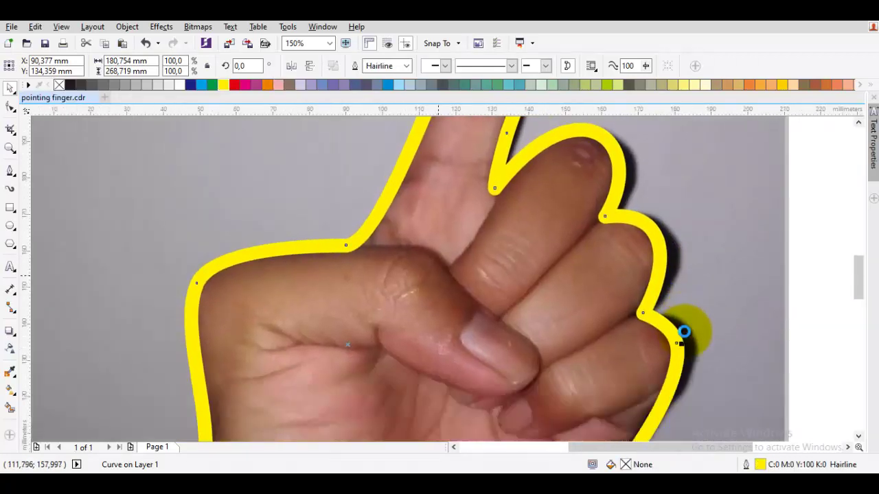
Trace the folded thumb with the Pen tool, from the palm crease around the thumb tip back to the hand outline.
key(space)
drag(284, 294, 348, 312)
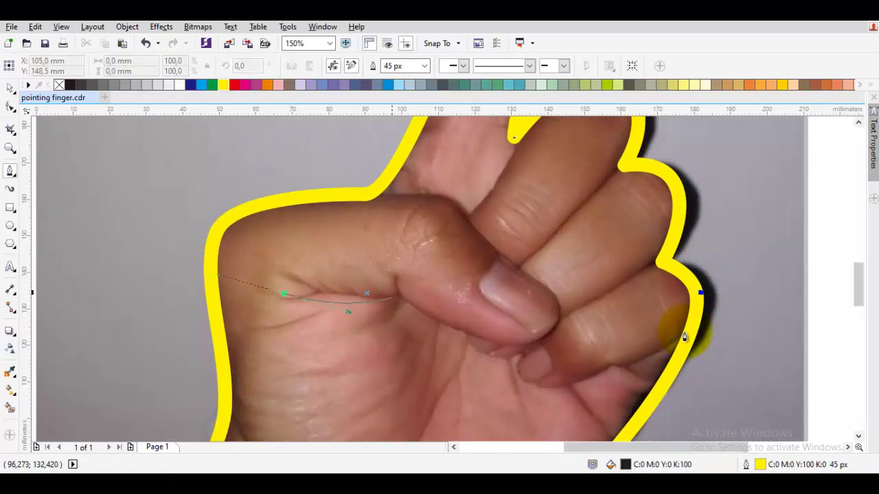
double_click(396, 296)
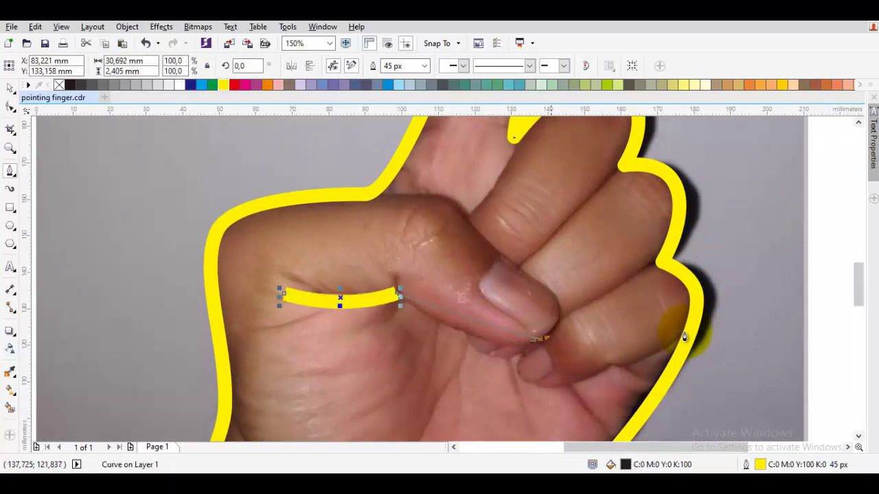
drag(547, 337, 585, 322)
scroll(585, 322, up, 1)
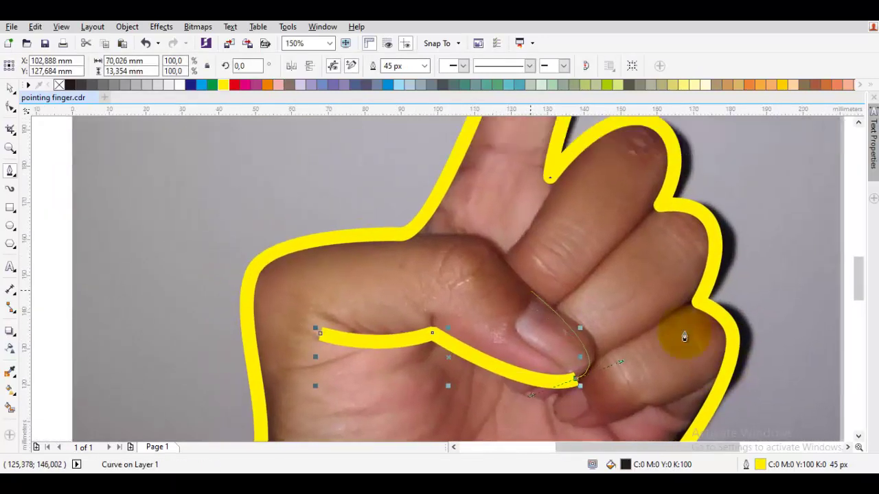
drag(530, 290, 505, 271)
scroll(505, 271, up, 1)
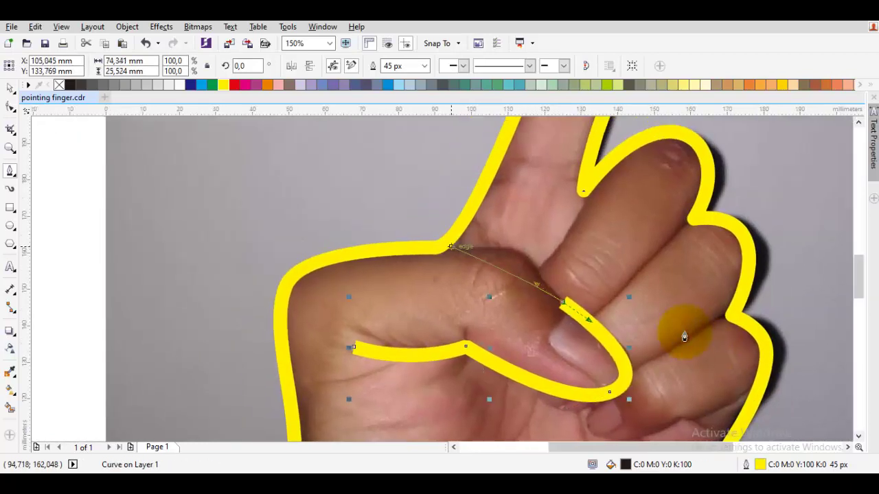
drag(435, 247, 334, 250)
key(space)
key(Escape)
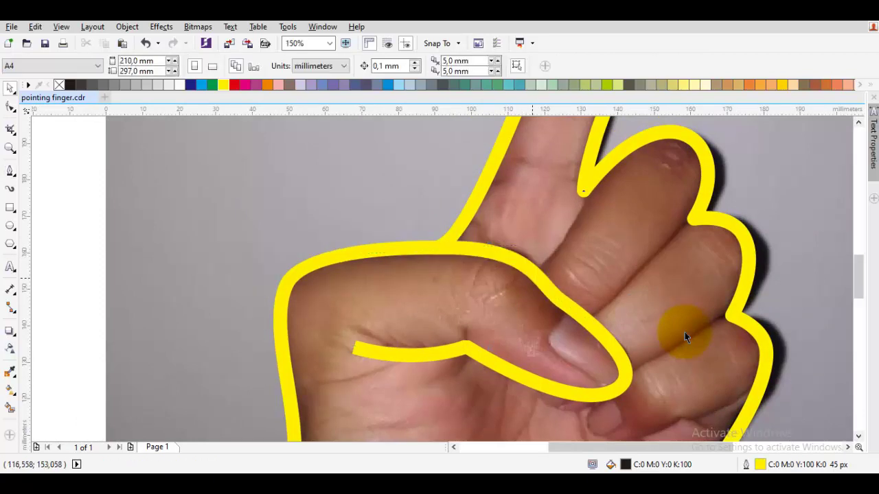
Convert the thumb line's outline to an object and delete the leftover original curve.
key(Tab)
key(ctrl+shift+q)
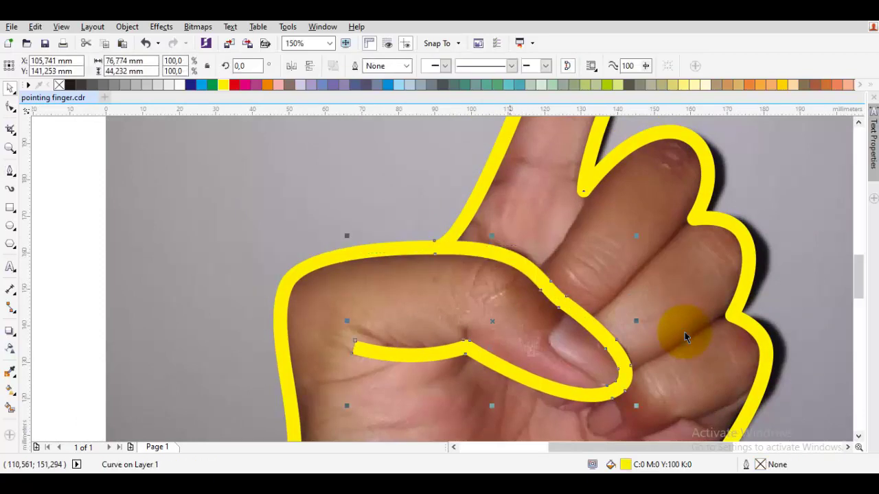
key(Escape)
mouse_move(526, 316)
mouse_down()
mouse_move(445, 264)
mouse_move(431, 219)
mouse_up()
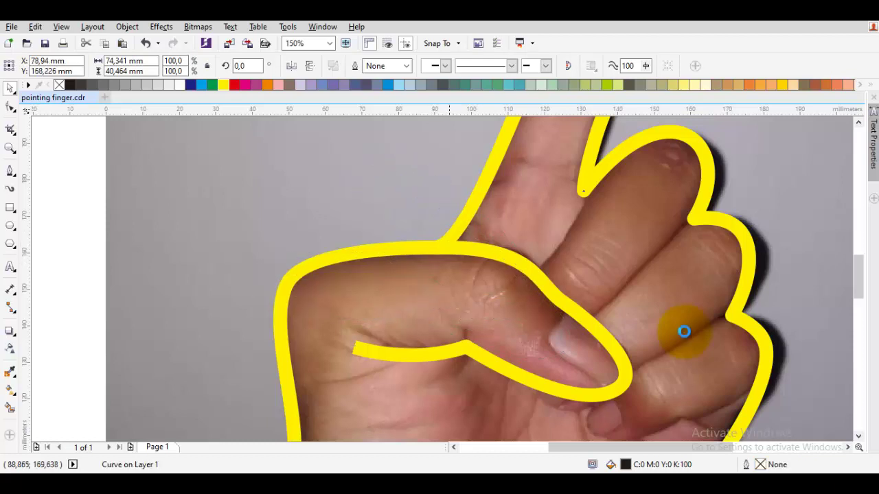
key(Delete)
Taper the blunt palm-crease end of the thumb line to a point by deleting its corner node.
double_click(359, 347)
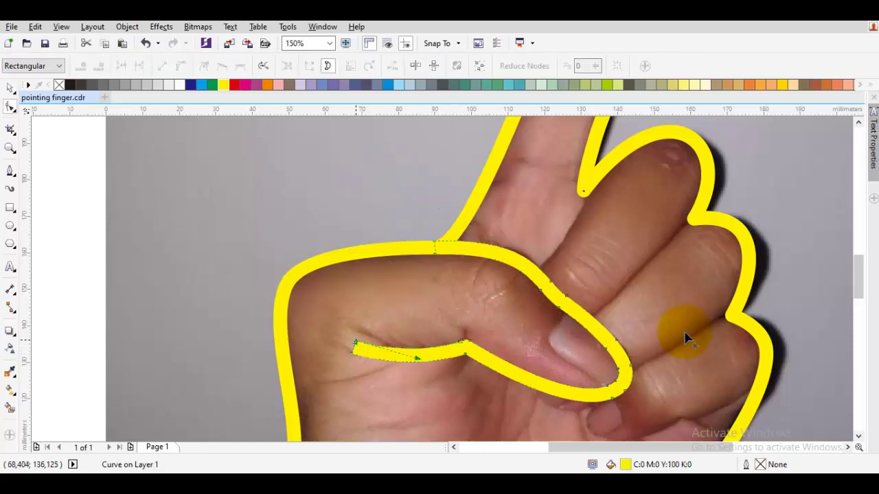
key(Delete)
click(363, 350)
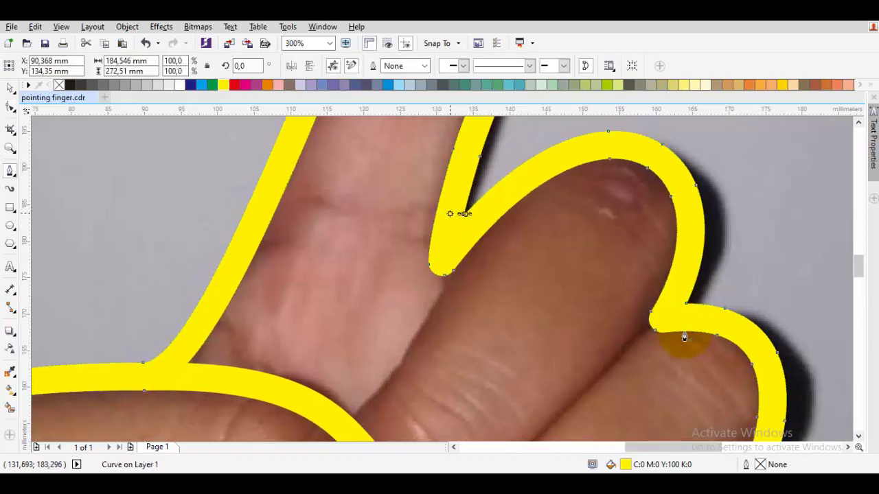
drag(438, 206, 416, 304)
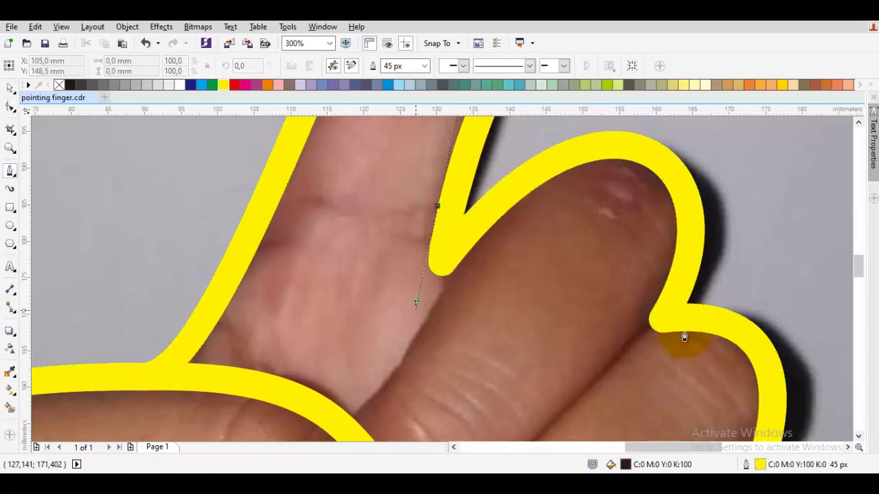
drag(395, 368, 405, 332)
click(344, 383)
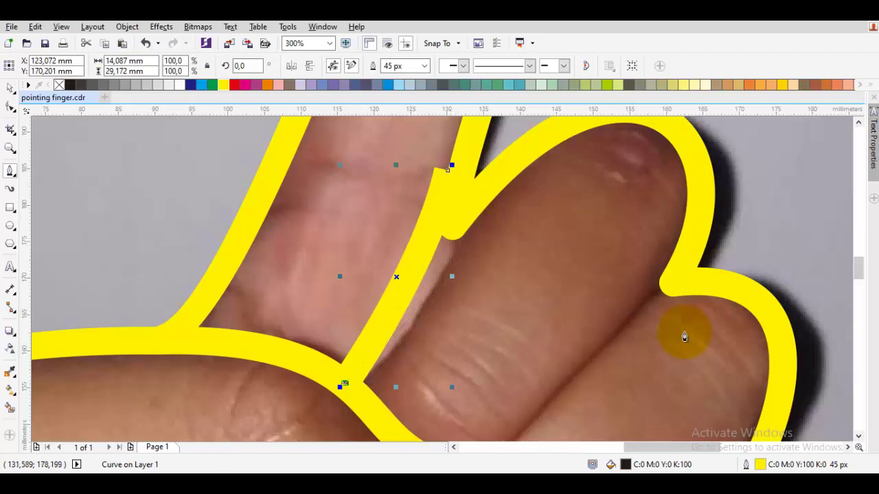
key(ctrl+z)
Draw a curved dividing line about 15 by 25 mm from the notch between index and middle fingers to the thumb.
drag(462, 206, 421, 309)
click(355, 384)
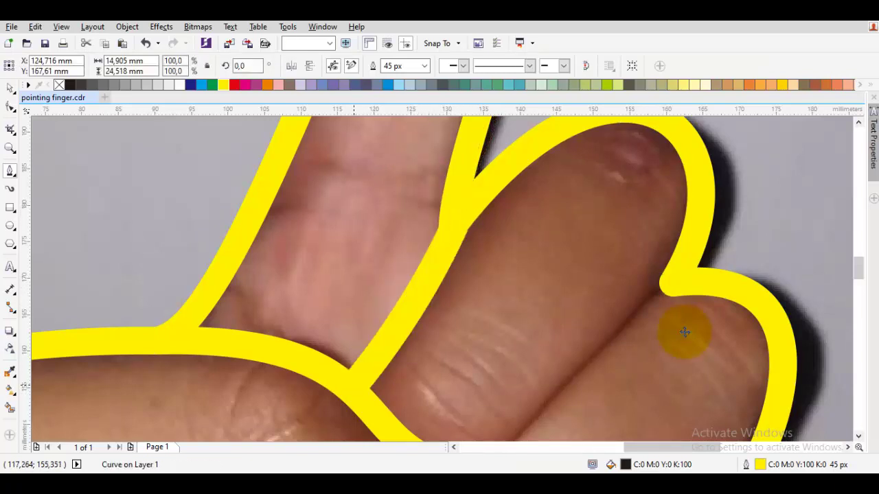
key(space)
click(380, 360)
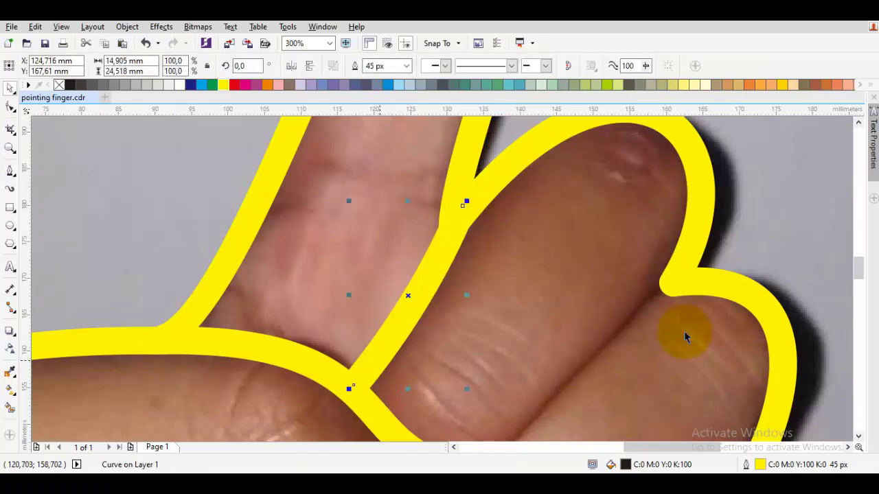
Convert the outline of the line between index and middle fingers to an object and delete its original curve.
key(ctrl+shift+q)
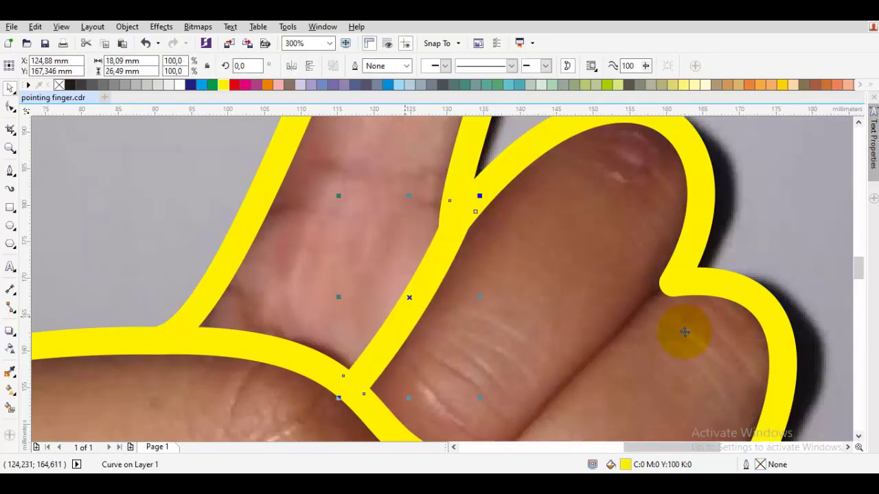
key(Tab)
drag(408, 295, 470, 289)
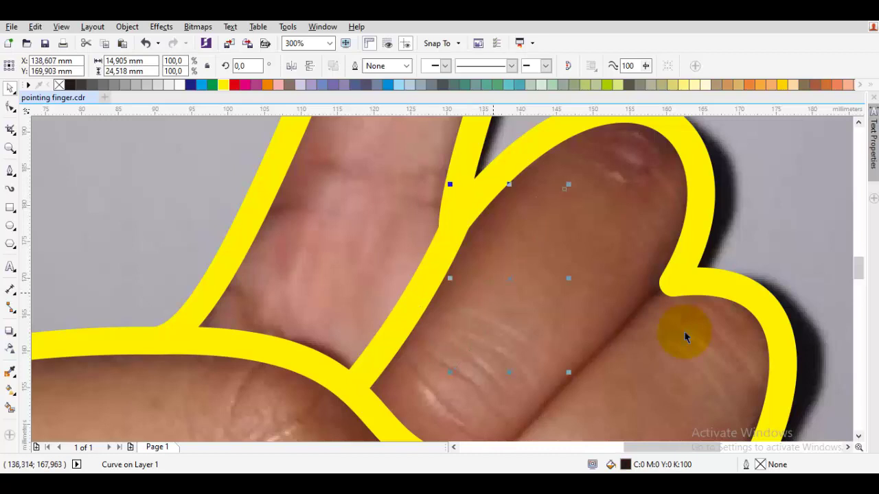
scroll(685, 333, down, 1)
drag(685, 334, 718, 236)
key(Delete)
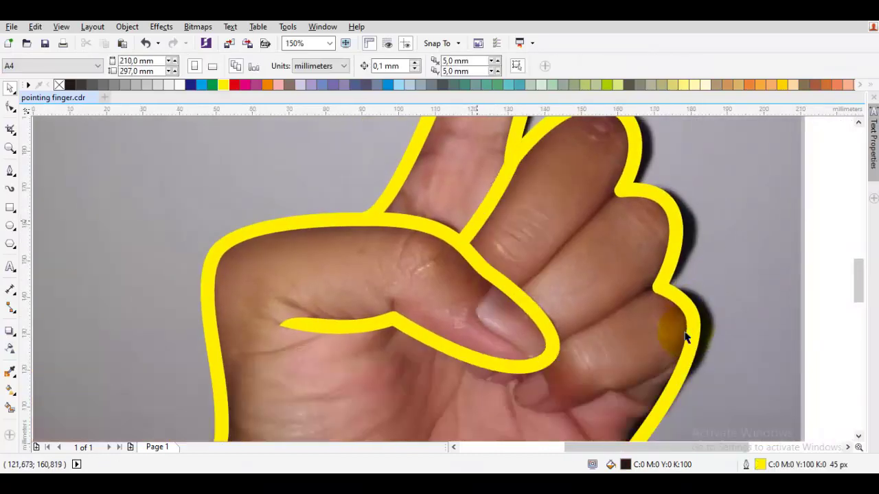
Select the thumb line and the line between index and middle fingers, and merge them into one object.
double_click(474, 218)
shift+click(465, 253)
key(space)
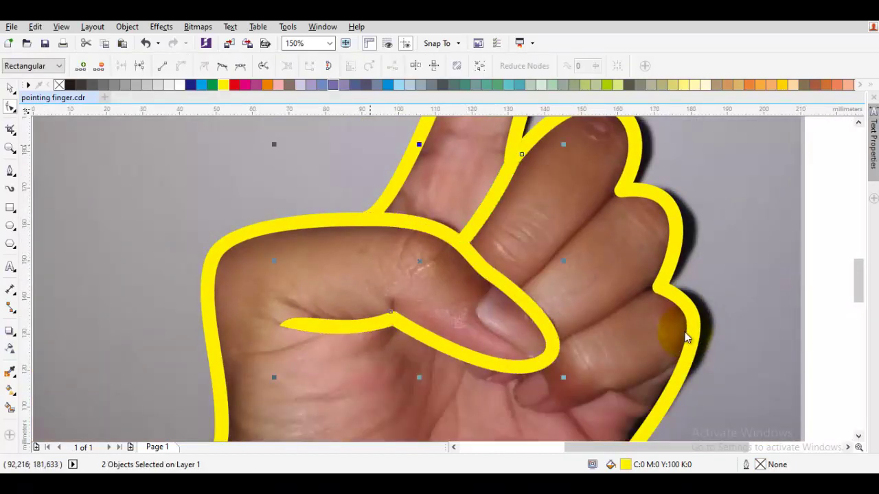
click(357, 66)
Draw a dividing line about 30 by 28 mm from the notch between middle and ring fingers down to the thumb.
drag(556, 240, 366, 296)
click(366, 295)
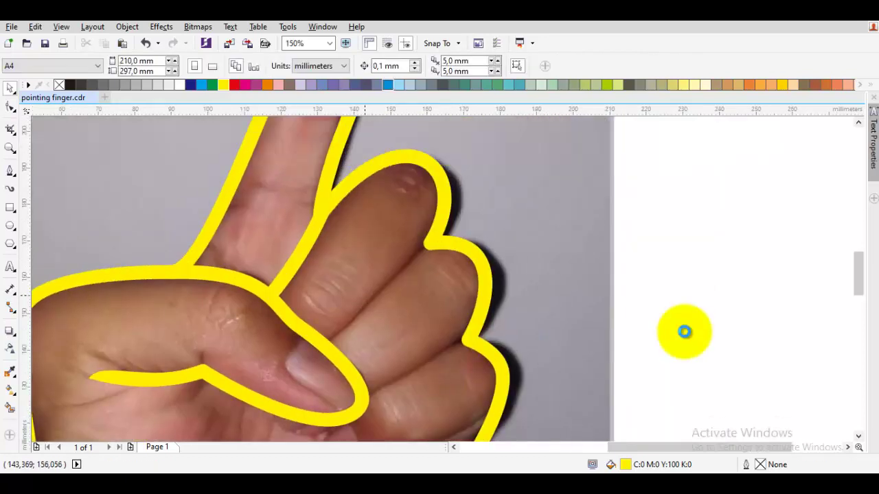
drag(353, 330, 352, 308)
key(space)
scroll(402, 244, up, 1)
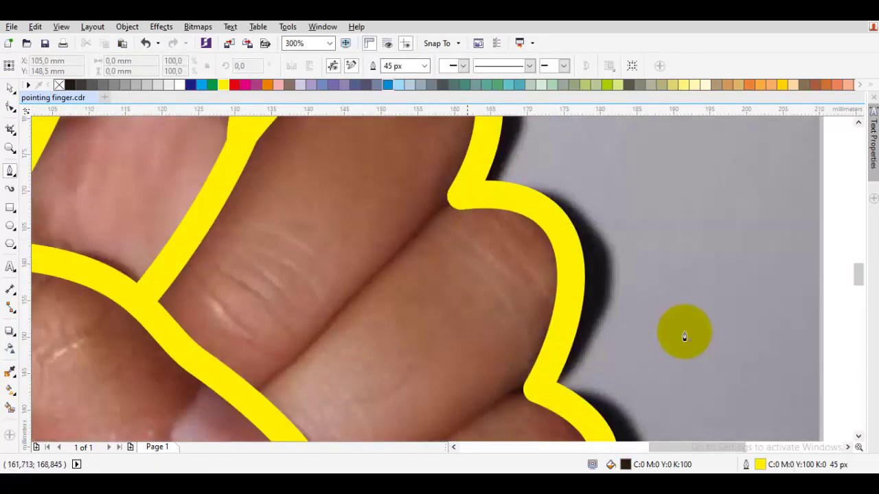
click(467, 195)
drag(229, 427, 298, 371)
click(317, 345)
key(space)
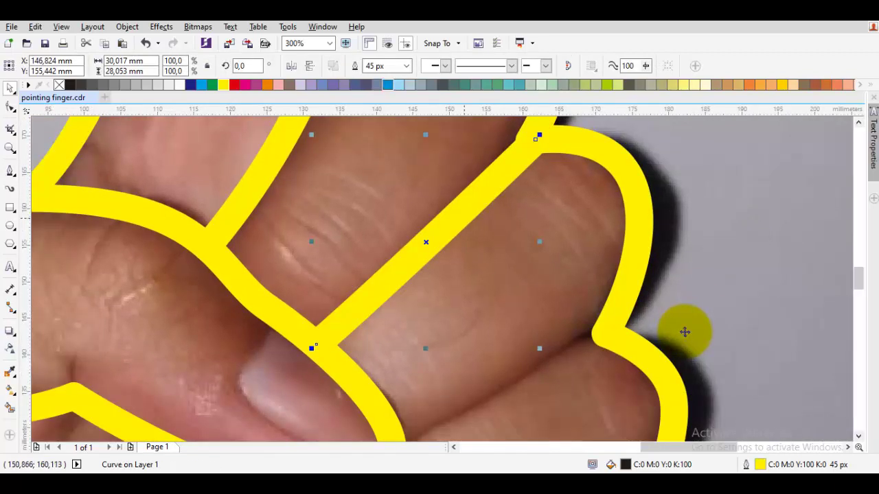
Convert the outline of the line between middle and ring fingers to an object and move its original curve away from it.
key(ctrl+shift+q)
drag(467, 215, 379, 279)
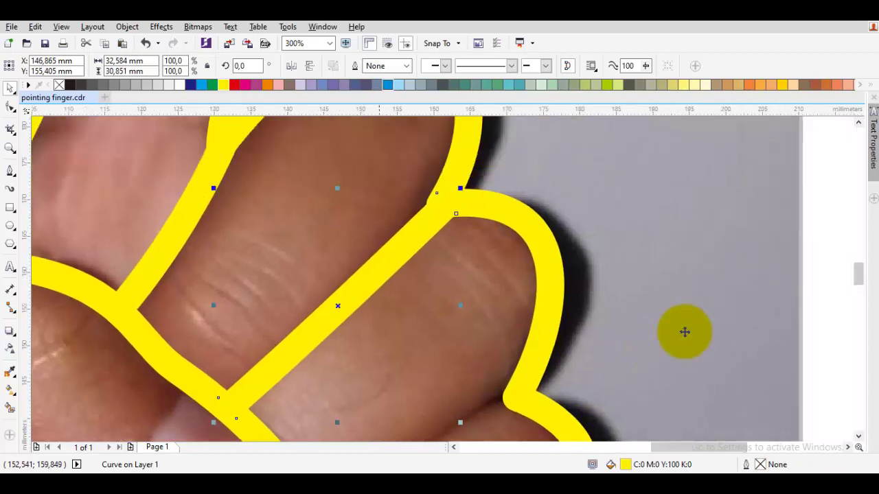
key(Escape)
key(Tab)
key(Tab)
key(Tab)
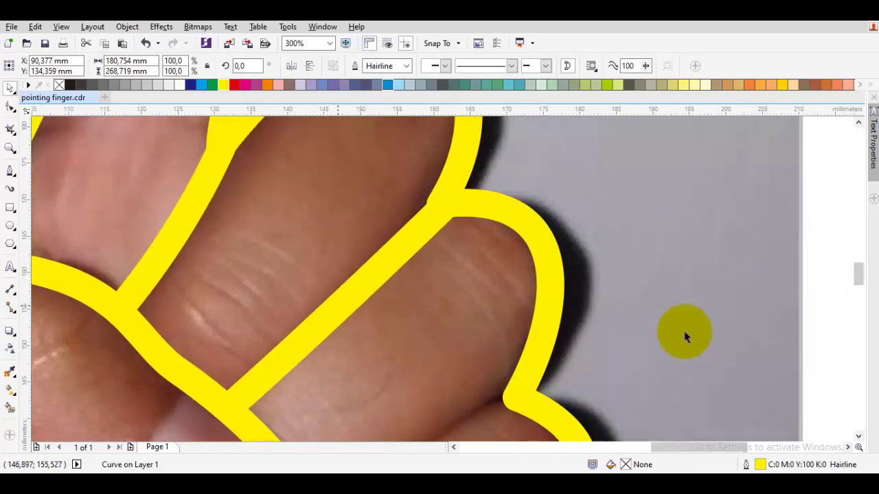
key(Tab)
key(Tab)
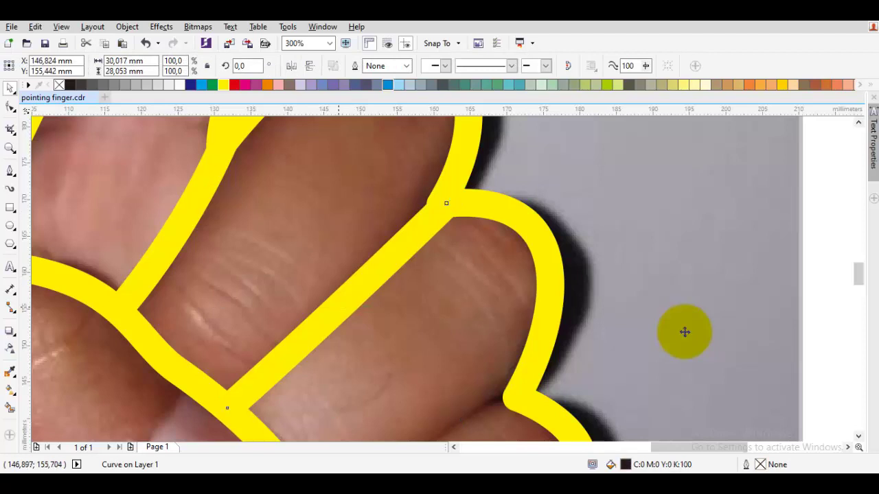
mouse_move(337, 304)
mouse_down()
mouse_move(290, 253)
mouse_move(312, 249)
mouse_up()
Fit the upper end nodes of the line between middle and ring fingers into the hand outline's notch.
key(F10)
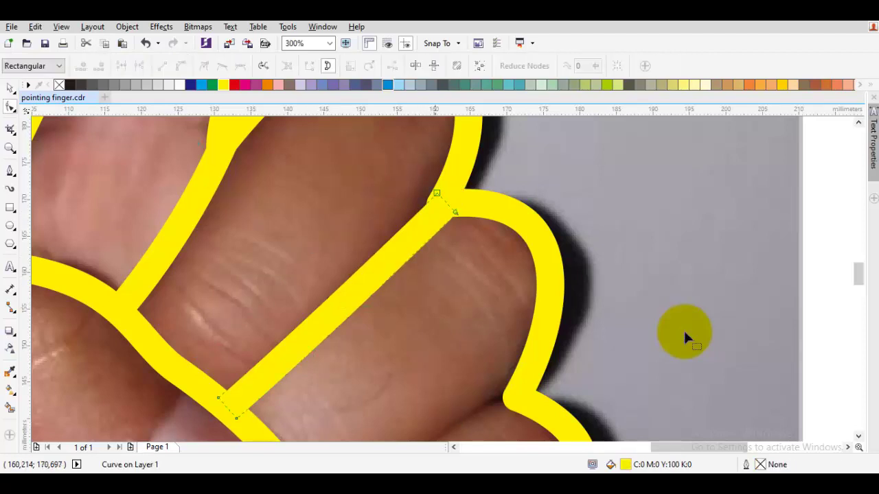
scroll(686, 337, up, 1)
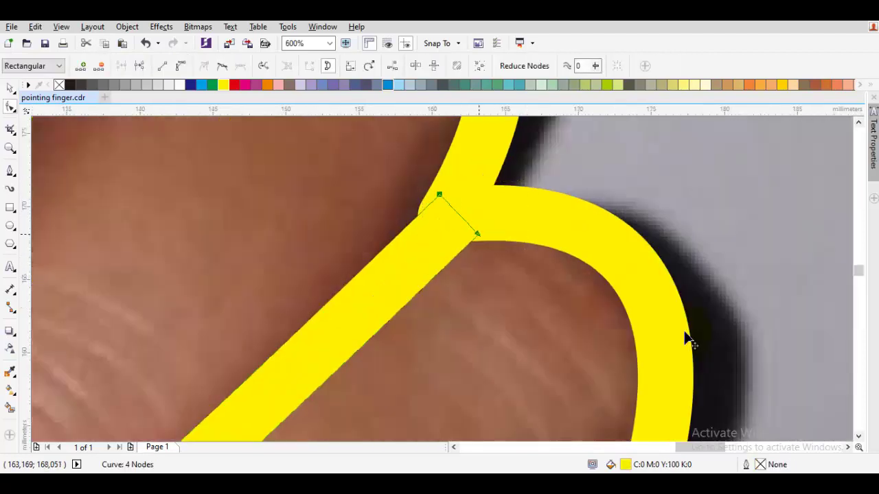
drag(478, 234, 464, 238)
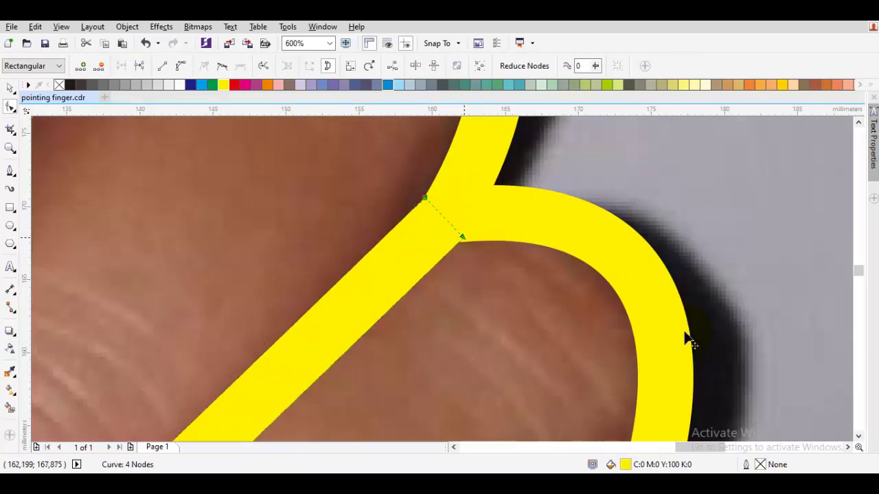
scroll(686, 337, up, 1)
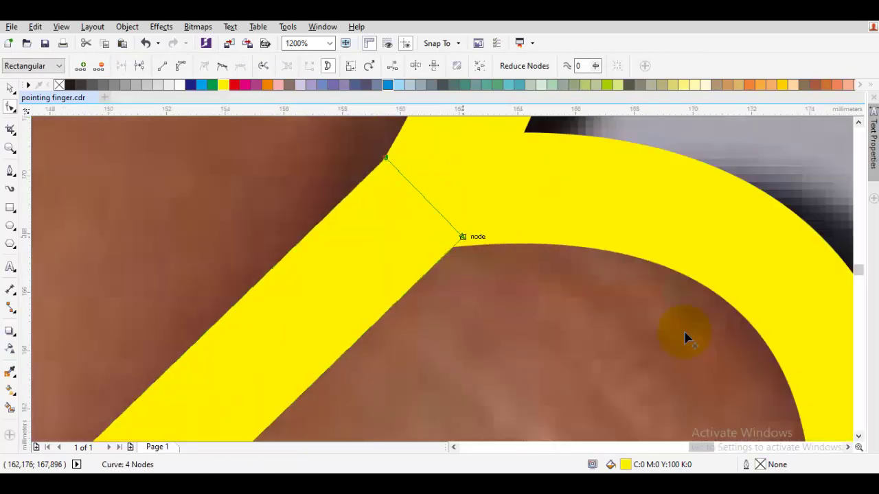
drag(462, 237, 473, 229)
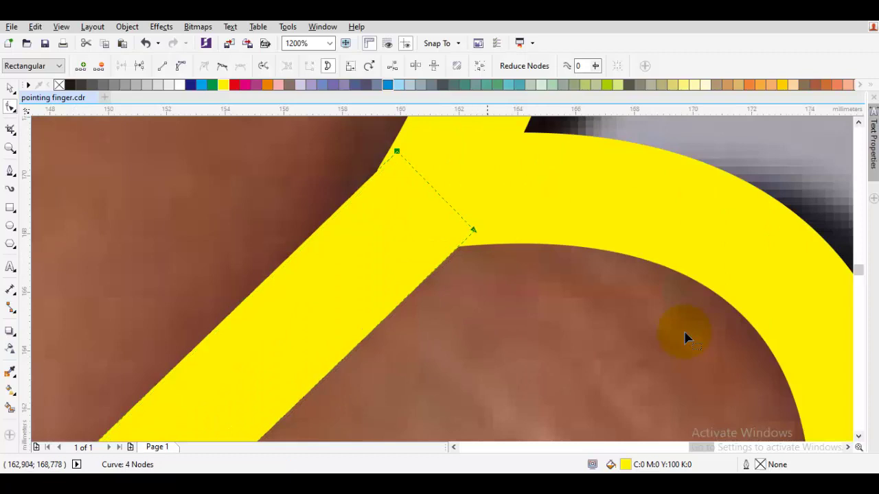
Select the line between middle and ring fingers with the thumb lines and merge them into one object.
scroll(686, 337, down, 2)
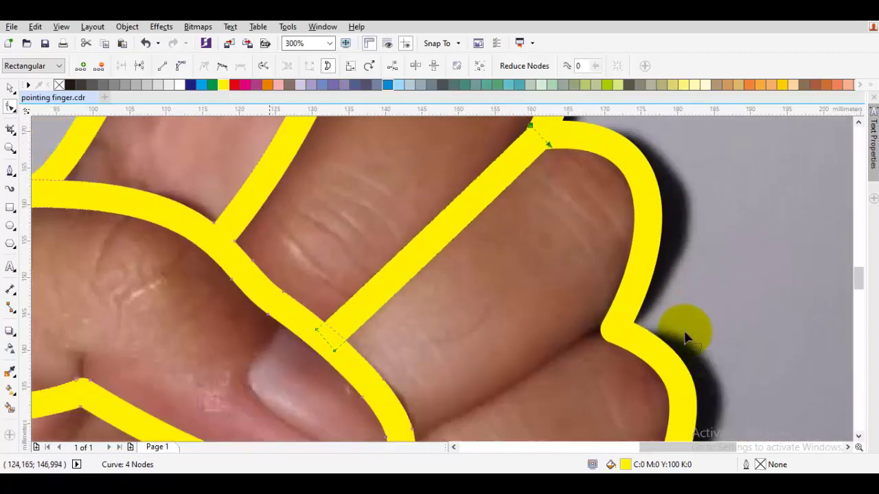
key(space)
key(Escape)
scroll(686, 337, down, 2)
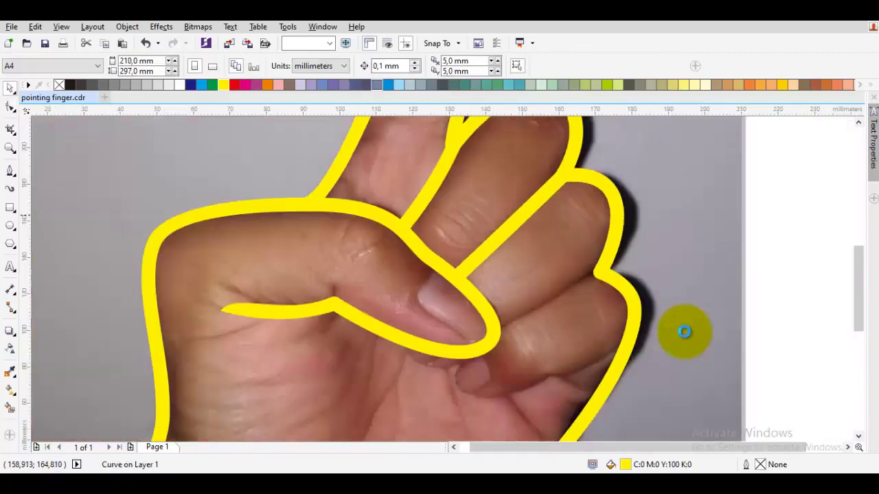
Draw a dividing line about 29 by 17 mm from the notch between ring and little fingers to the thumb tip.
scroll(686, 338, up, 2)
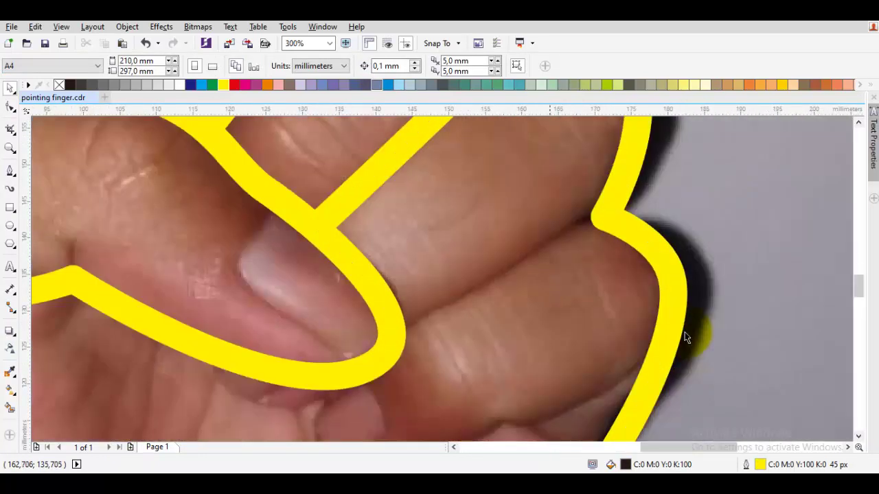
key(space)
drag(604, 216, 519, 263)
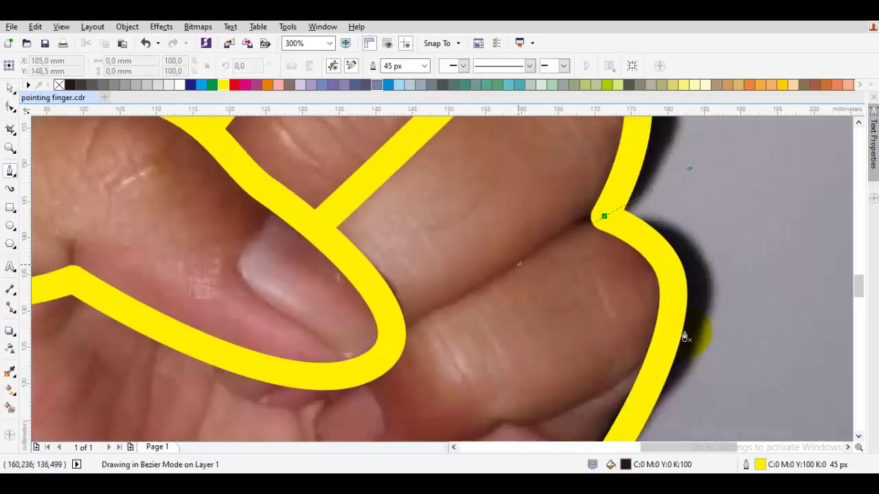
drag(459, 296, 397, 338)
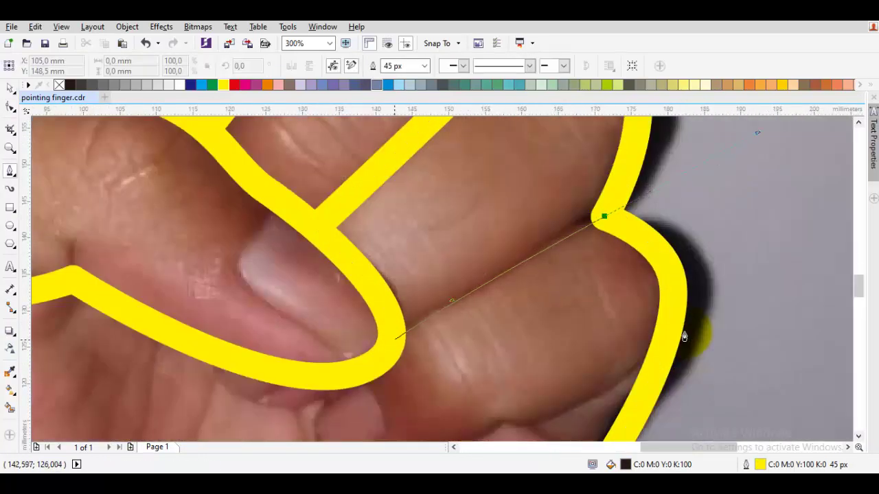
click(389, 340)
key(space)
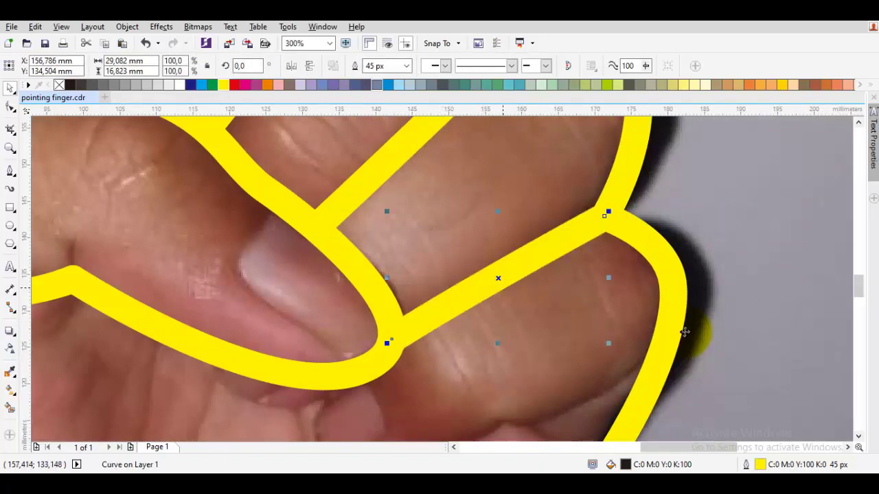
Convert the outline of the line between ring and little fingers to an object and delete its original curve.
key(ctrl+shift+q)
key(Escape)
key(Tab)
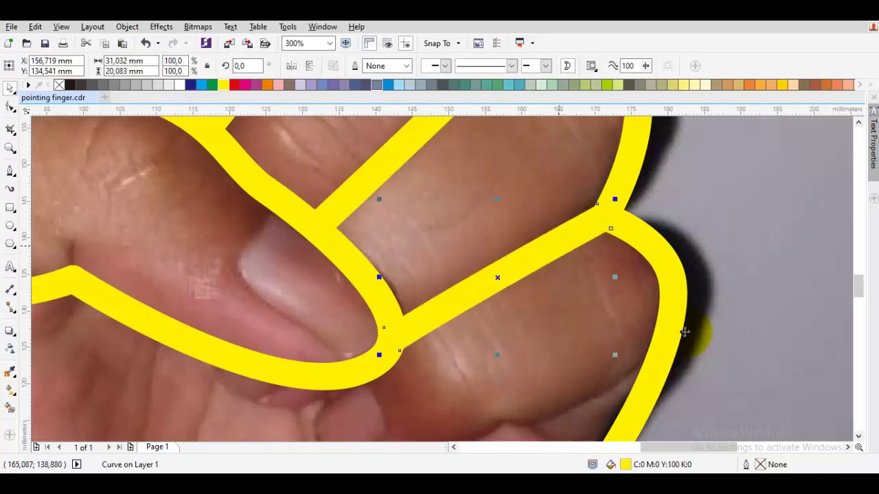
key(Tab)
key(Escape)
key(Tab)
drag(496, 277, 689, 275)
key(Delete)
Select the line between ring and little fingers with the thumb lines and merge them into one object.
double_click(571, 247)
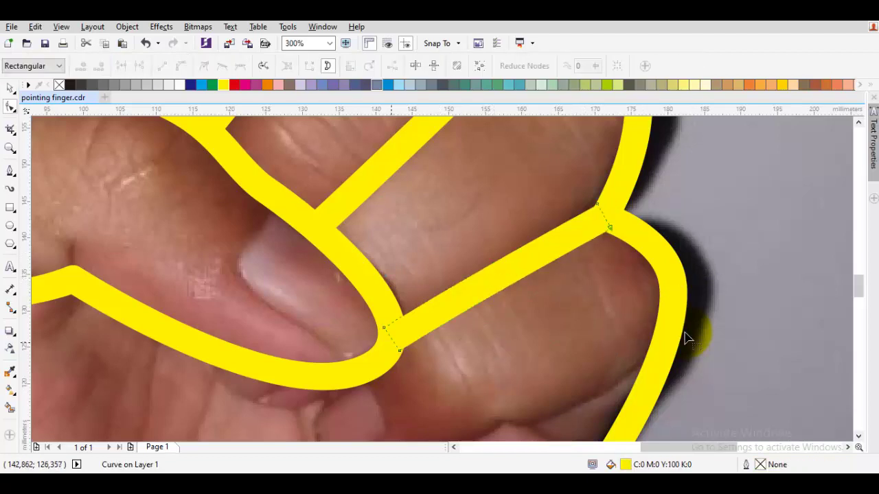
shift+click(387, 338)
key(space)
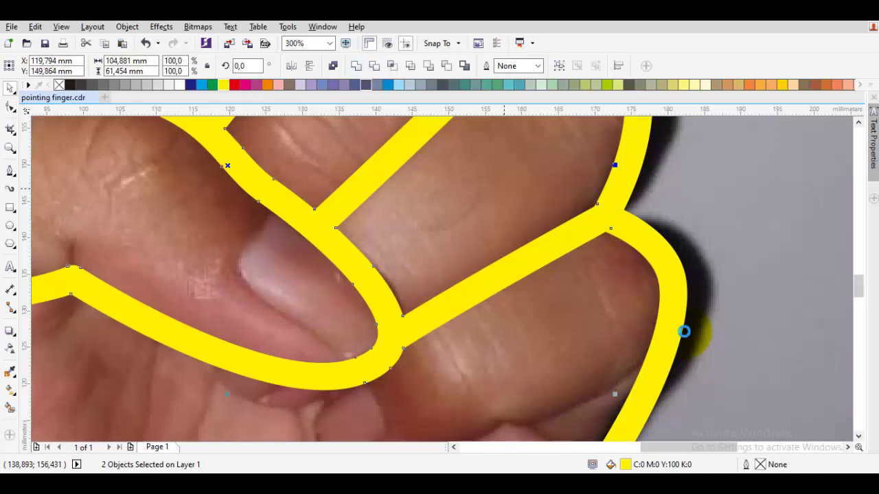
click(684, 332)
Draw a curve about 47 by 15 mm from below the thumb tip around the little fingertip to the hand's outer outline.
scroll(684, 332, down, 3)
scroll(685, 334, up, 3)
key(F5)
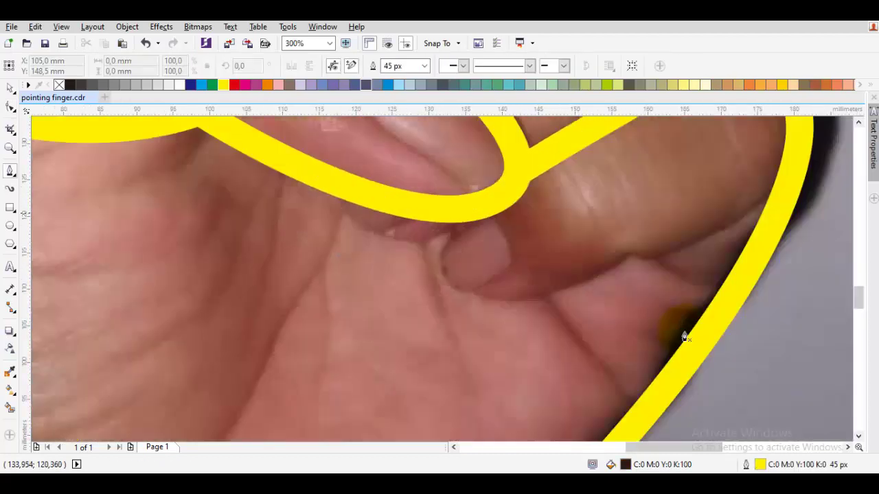
drag(463, 211, 425, 243)
drag(497, 301, 565, 307)
drag(616, 250, 490, 310)
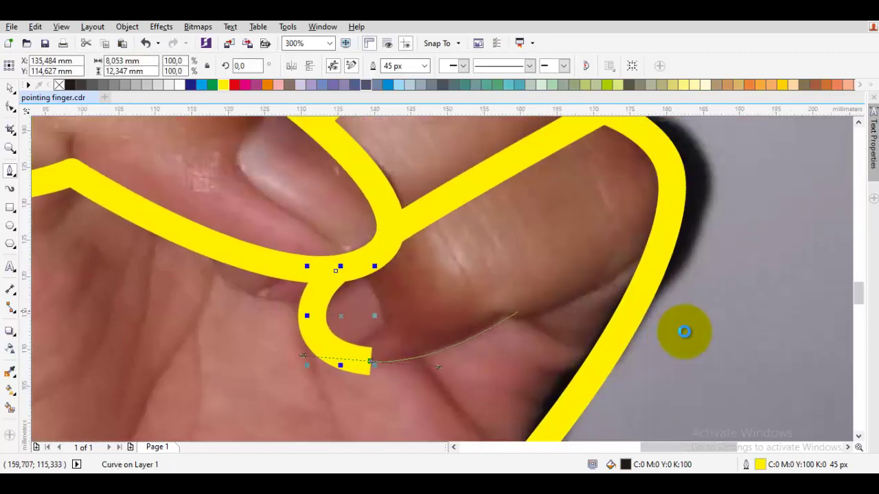
click(506, 309)
drag(592, 274, 550, 307)
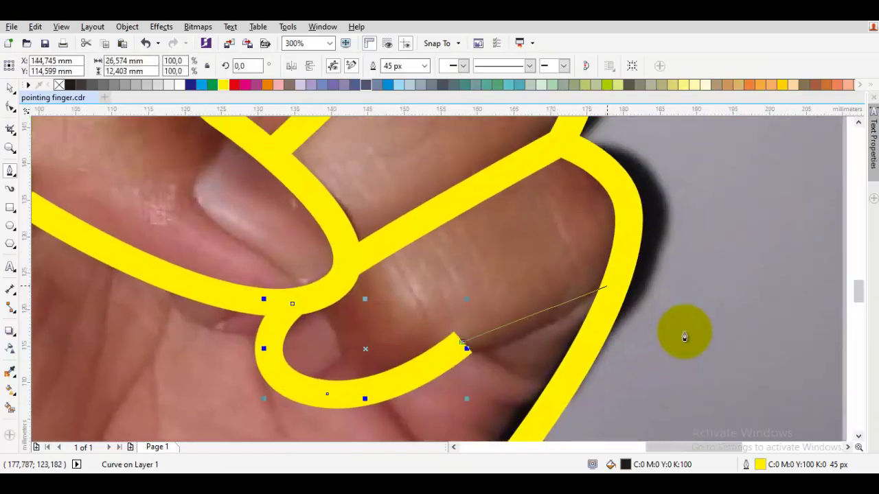
mouse_move(613, 279)
mouse_down()
mouse_move(609, 307)
mouse_move(680, 346)
mouse_move(685, 336)
mouse_up()
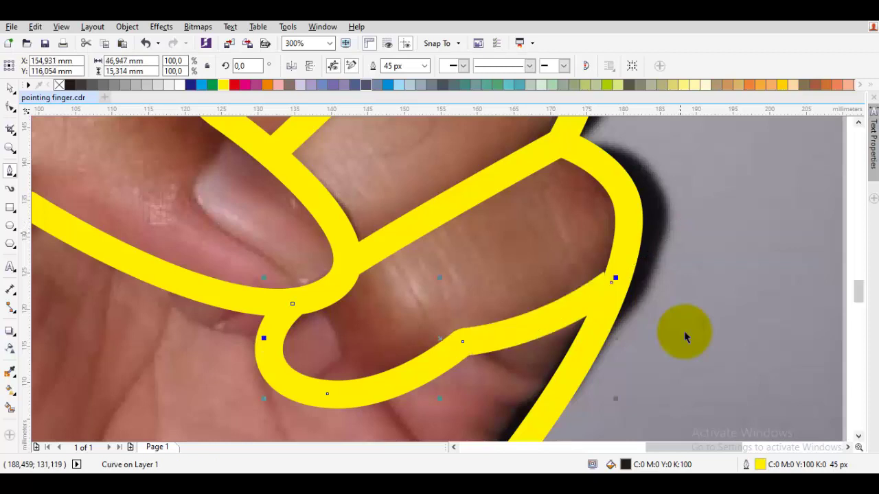
scroll(685, 336, down, 2)
key(Escape)
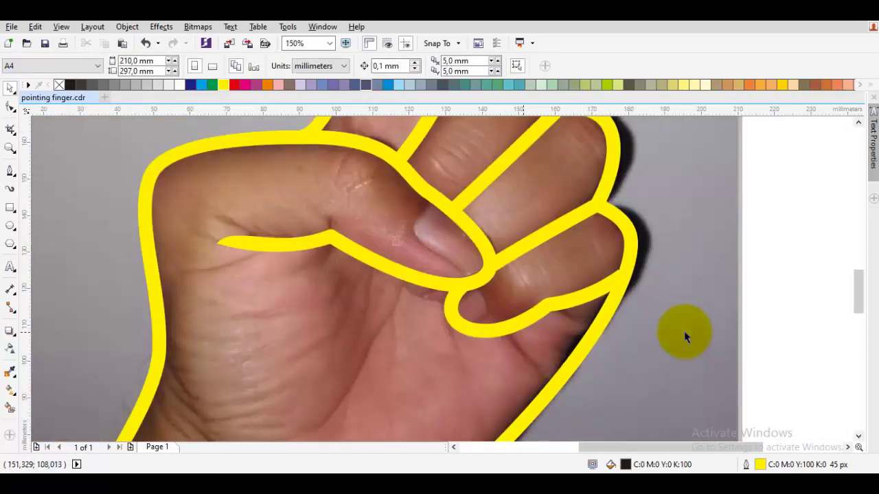
Convert the little finger curve's outline to an object and delete its original curve.
key(Tab)
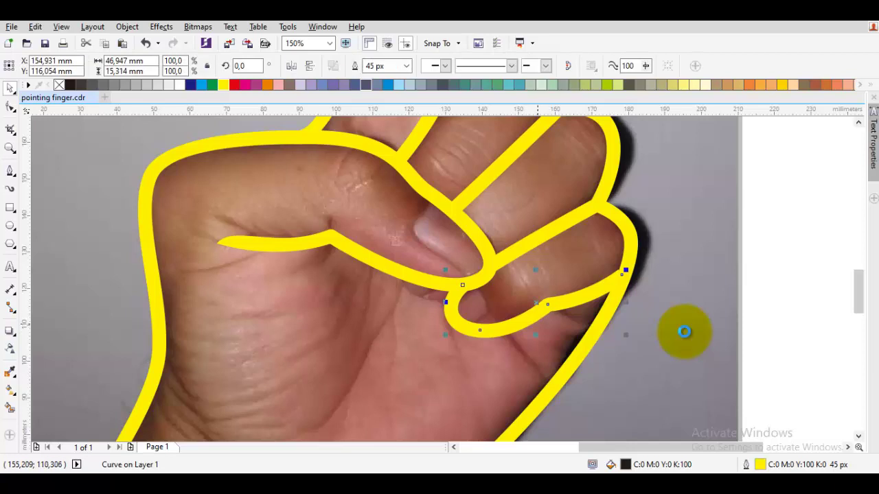
key(ctrl+shift+q)
key(Escape)
drag(502, 299, 542, 273)
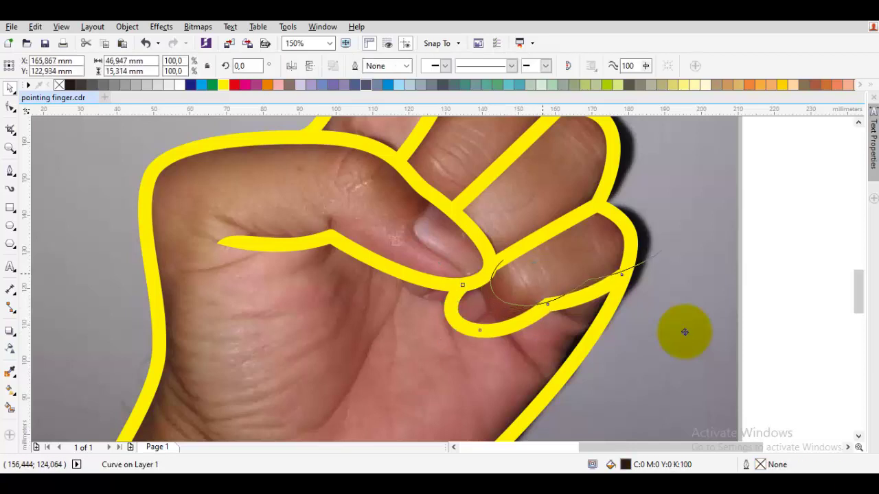
key(Delete)
Select the little finger curve and the merged thumb and finger lines, and weld them into one object.
key(Tab)
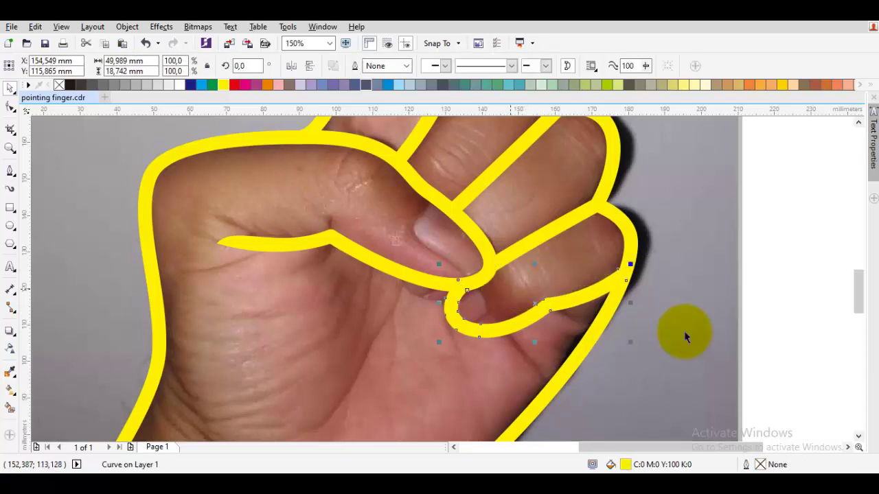
key(ctrl+a)
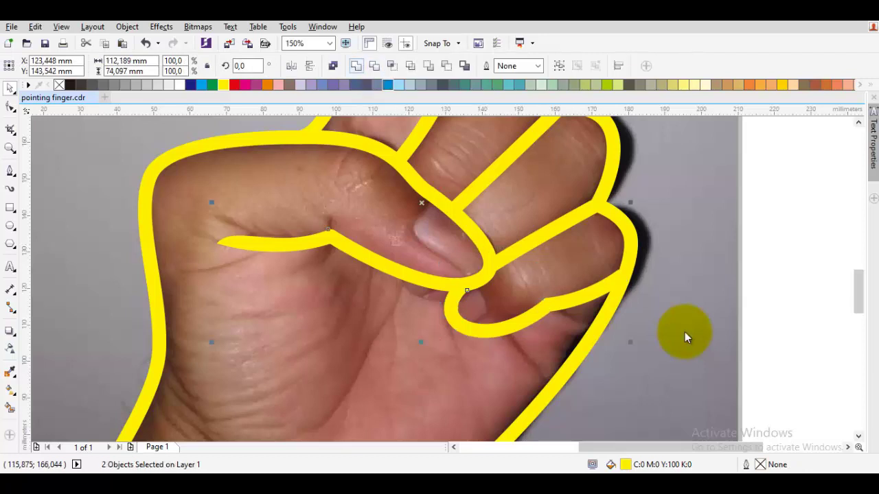
click(356, 66)
key(Escape)
Draw a small arc about 15 by 8 mm beneath the thumb, ending where the little finger curve starts.
scroll(425, 287, up, 1)
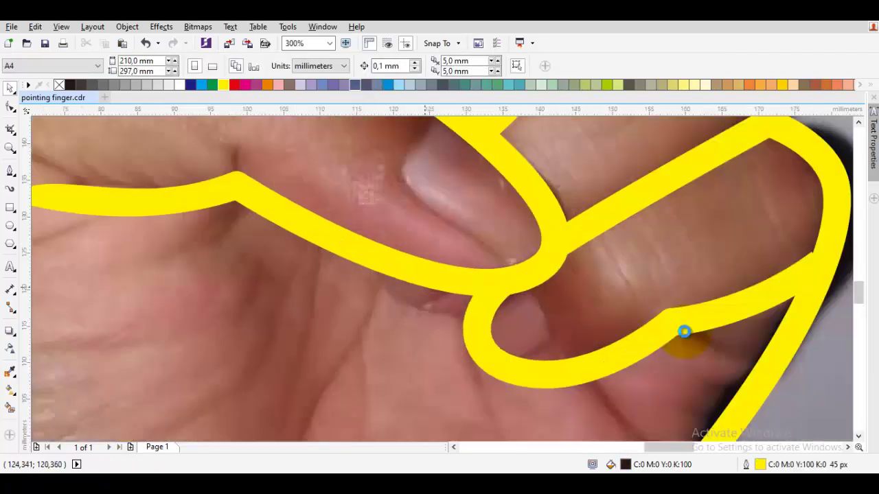
scroll(426, 287, up, 2)
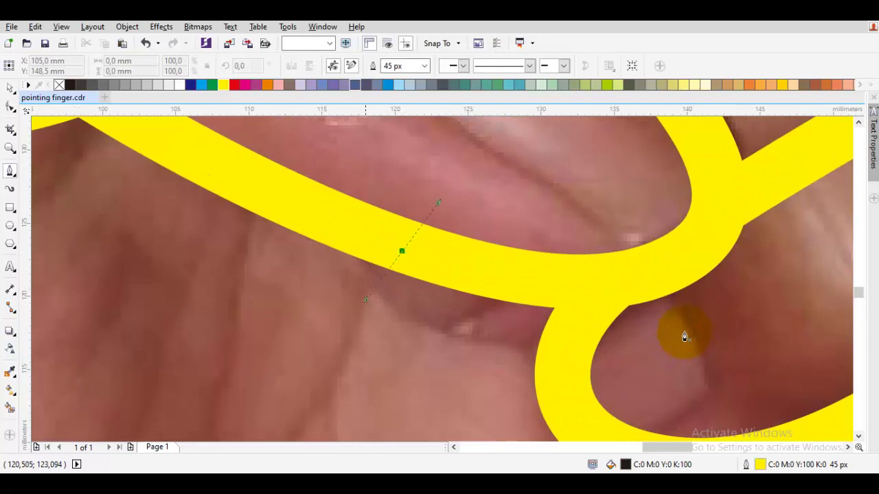
drag(365, 300, 363, 300)
key(Escape)
drag(379, 227, 337, 314)
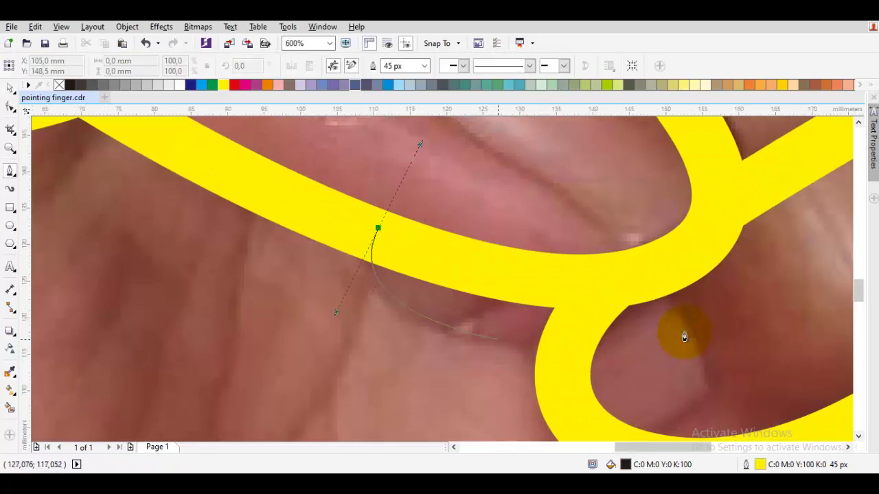
scroll(497, 339, down, 1)
drag(543, 318, 544, 318)
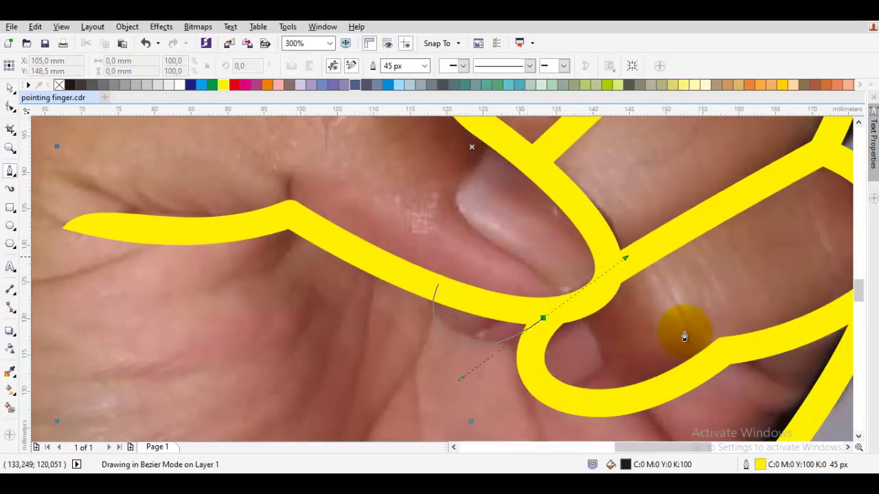
click(437, 284)
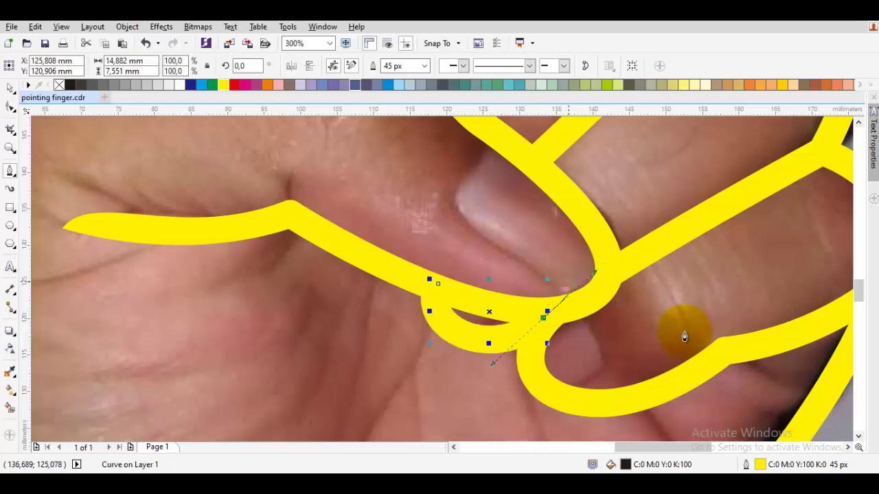
key(space)
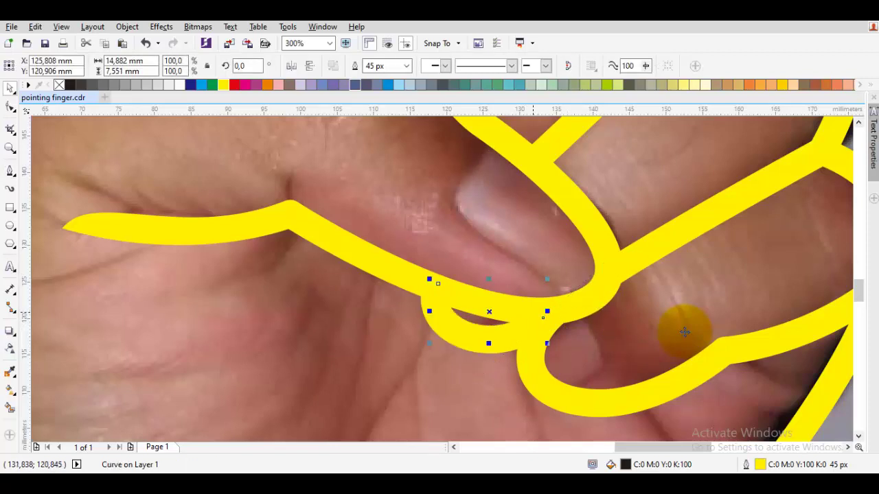
Reshape the small arc beneath the thumb to about 14.9 by 7.8 mm by adjusting its nodes.
scroll(685, 331, left, 1)
key(F10)
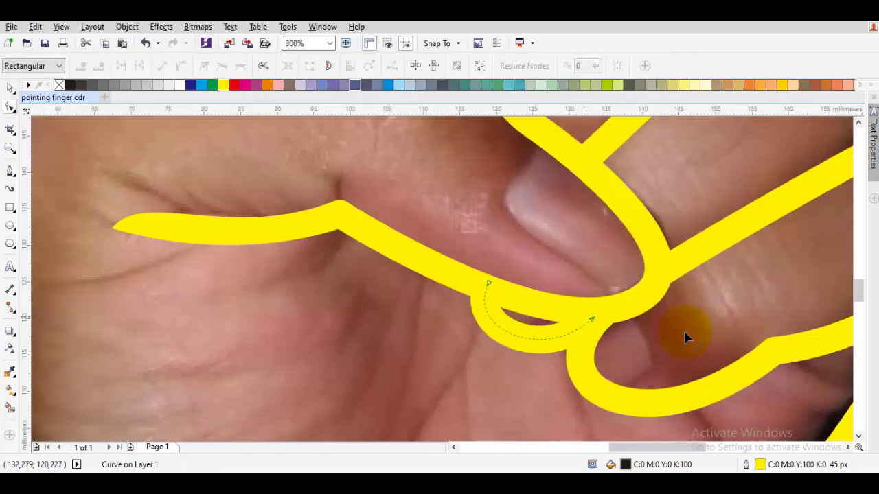
scroll(684, 332, down, 1)
scroll(684, 331, left, 1)
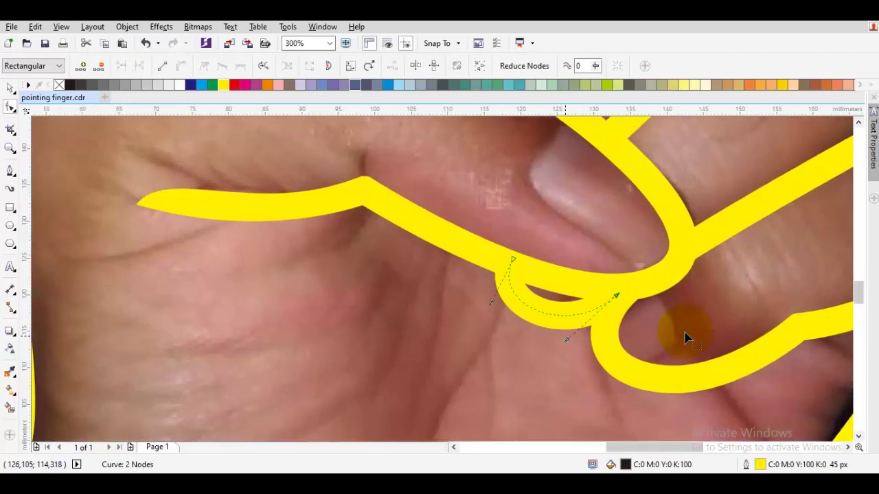
key(space)
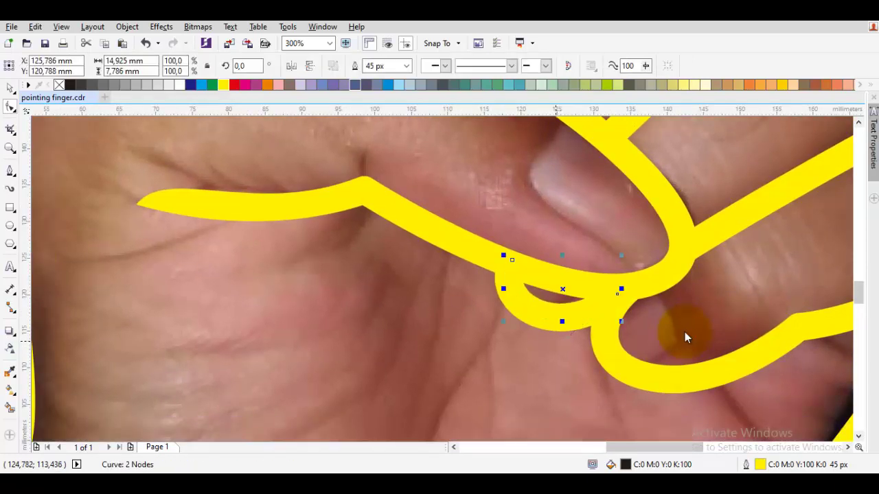
Convert the small arc's outline to an object and move its original curve away from it.
key(ctrl+shift+q)
key(Escape)
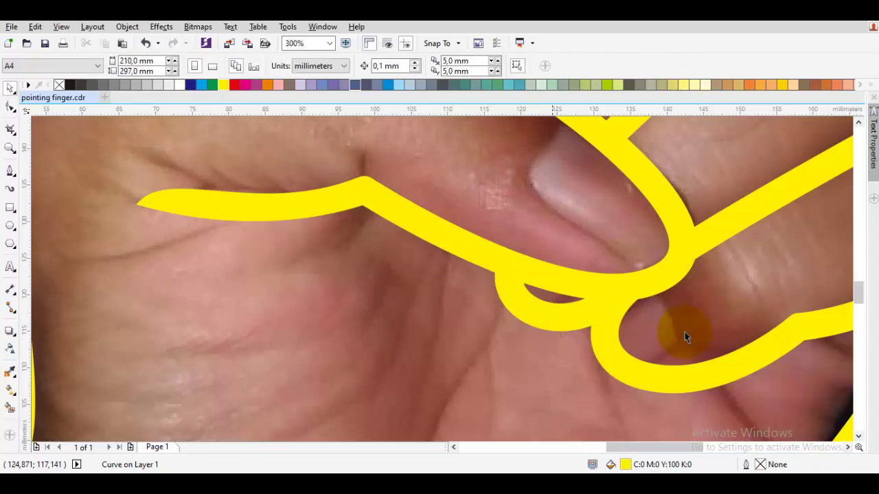
key(Tab)
mouse_move(552, 298)
mouse_down()
mouse_move(525, 267)
mouse_move(519, 240)
mouse_up()
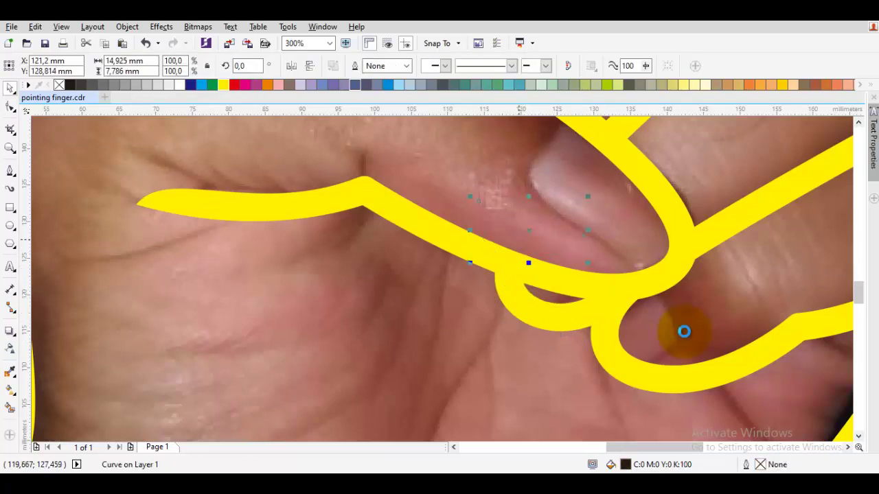
Select the small arc object and the merged thumb and finger lines, and weld them into one object.
key(Escape)
key(Tab)
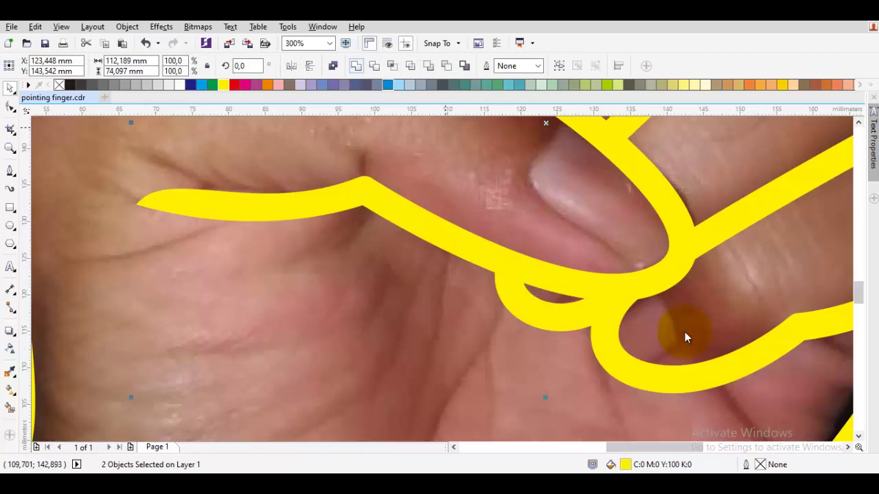
click(356, 66)
scroll(409, 185, down, 2)
click(676, 242)
scroll(619, 239, down, 1)
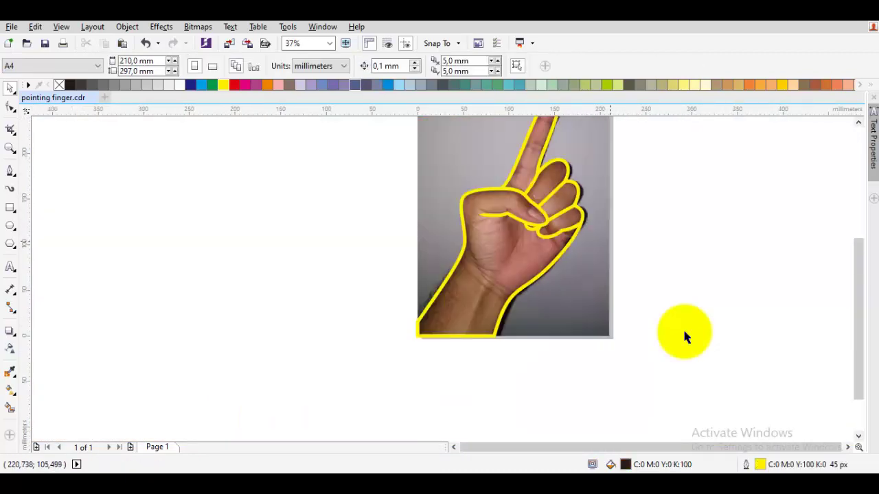
click(530, 268)
scroll(684, 332, up, 1)
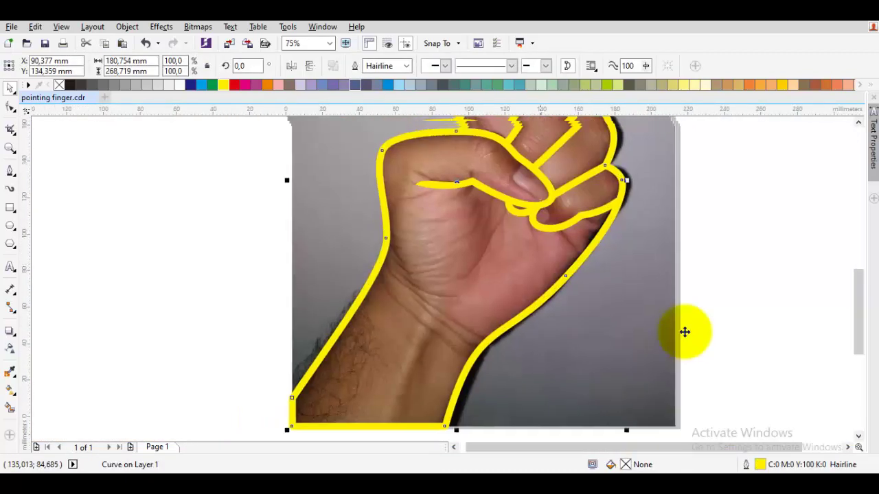
key(F5)
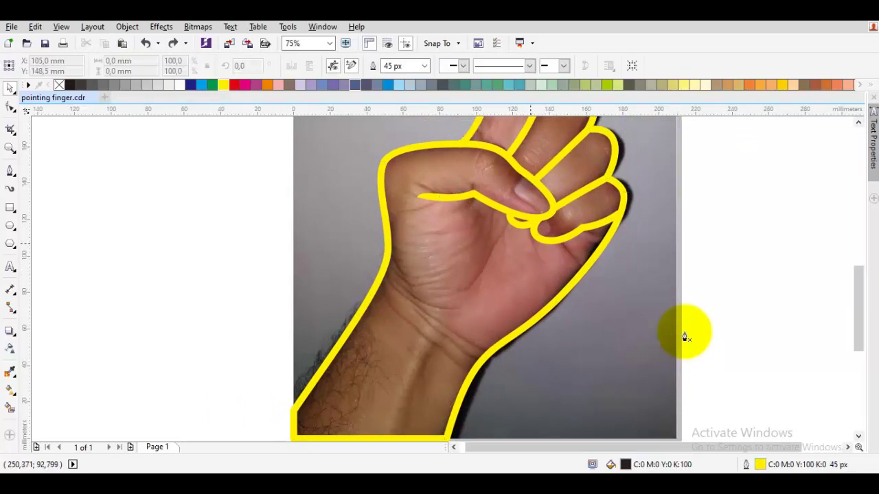
scroll(685, 337, up, 2)
key(F10)
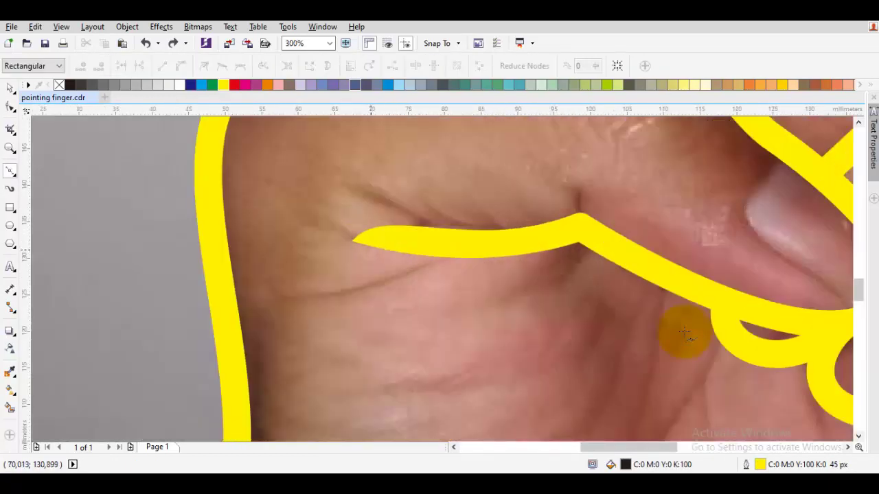
drag(365, 244, 556, 311)
drag(633, 307, 473, 283)
click(472, 284)
drag(581, 335, 341, 232)
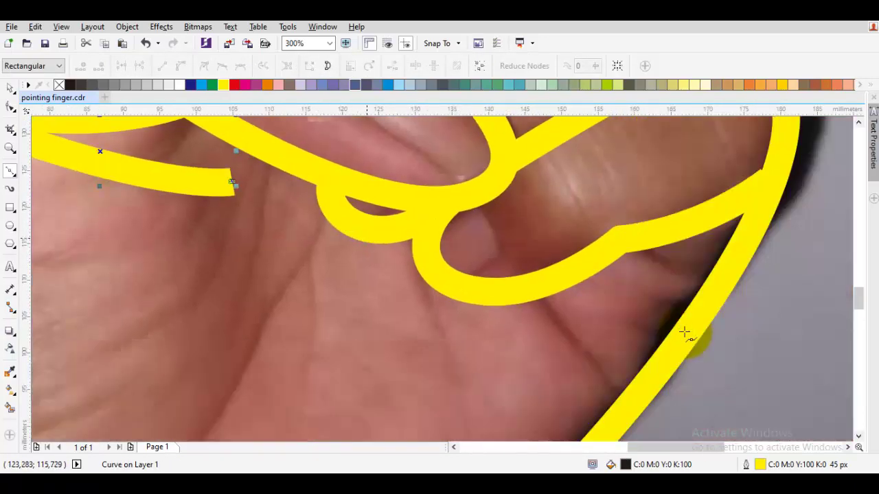
scroll(684, 332, down, 2)
key(ctrl+z)
Set the Pen outline width to Hairline and draw a curve from the thumb line's inner end across the palm to beneath the little finger.
key(space)
key(p)
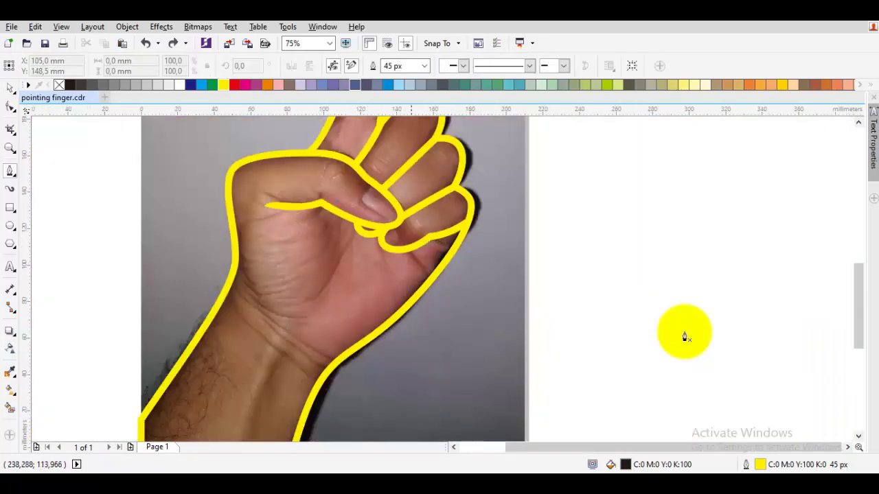
click(425, 66)
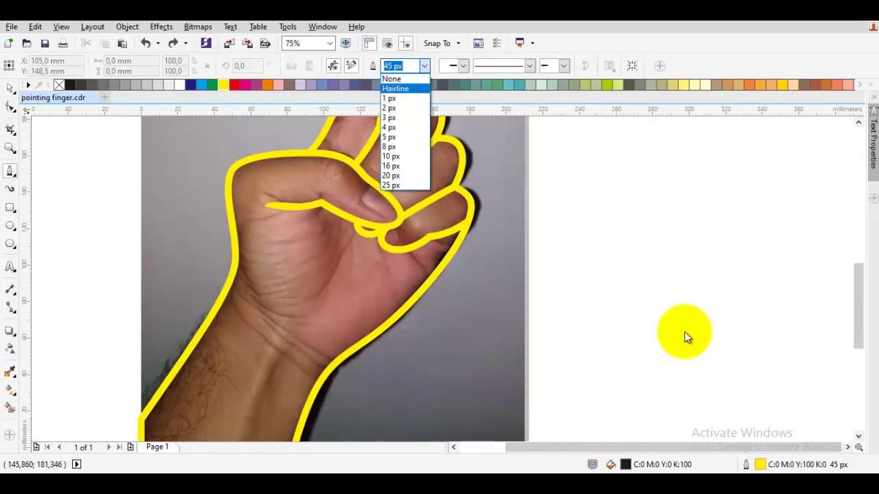
click(413, 89)
scroll(685, 336, up, 2)
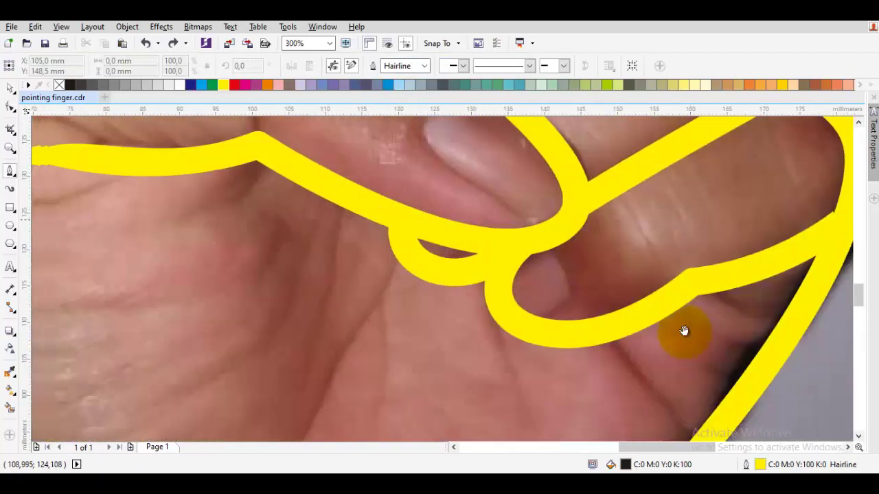
drag(189, 168, 234, 186)
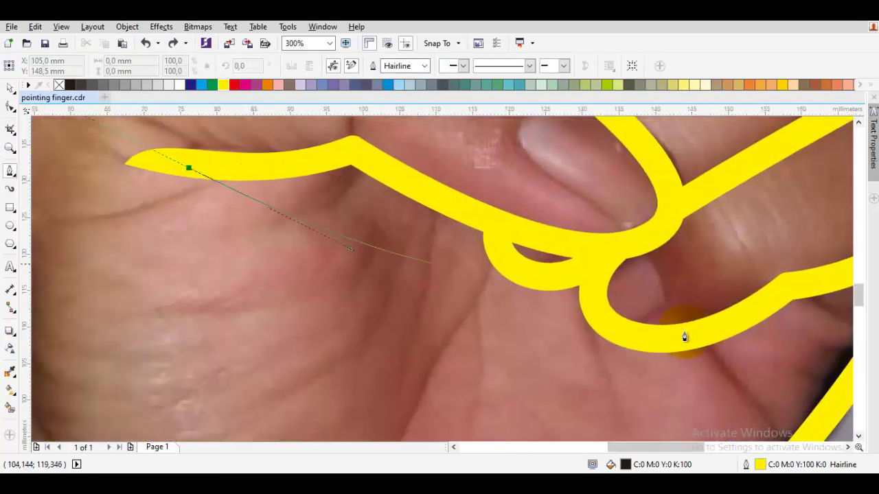
mouse_move(462, 261)
mouse_down()
mouse_move(363, 229)
mouse_move(465, 278)
mouse_move(299, 245)
mouse_up()
drag(427, 284, 557, 254)
click(562, 255)
Continue the hairline curve down the little-finger side of the palm, past the wrist, to just beyond the forearm's cut end.
scroll(532, 311, down, 1)
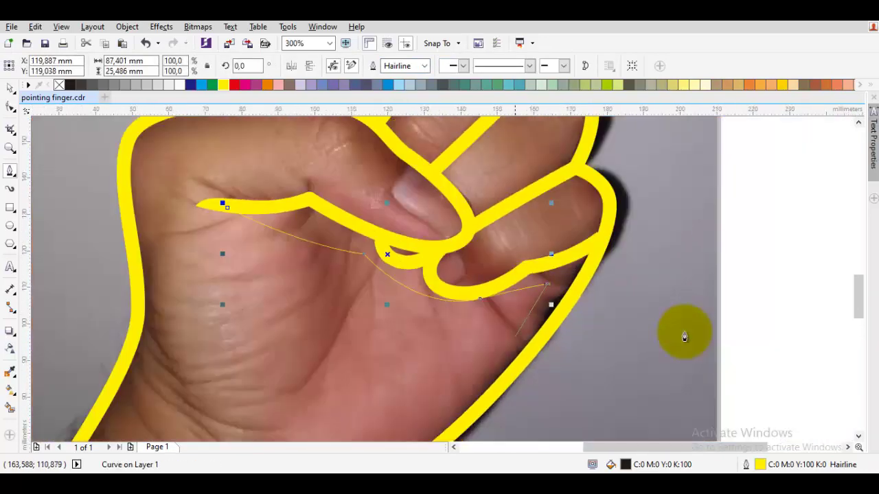
drag(518, 324, 613, 210)
drag(486, 273, 555, 188)
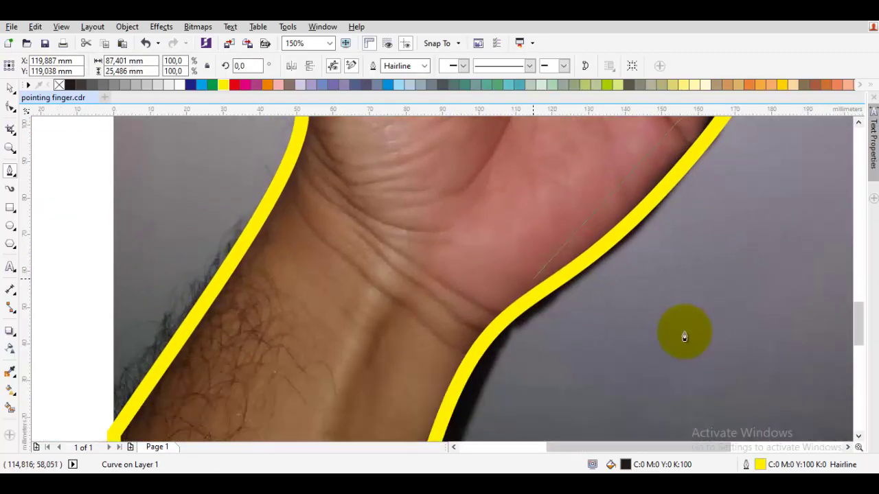
drag(477, 314, 442, 340)
scroll(428, 371, down, 1)
drag(432, 378, 480, 299)
click(451, 370)
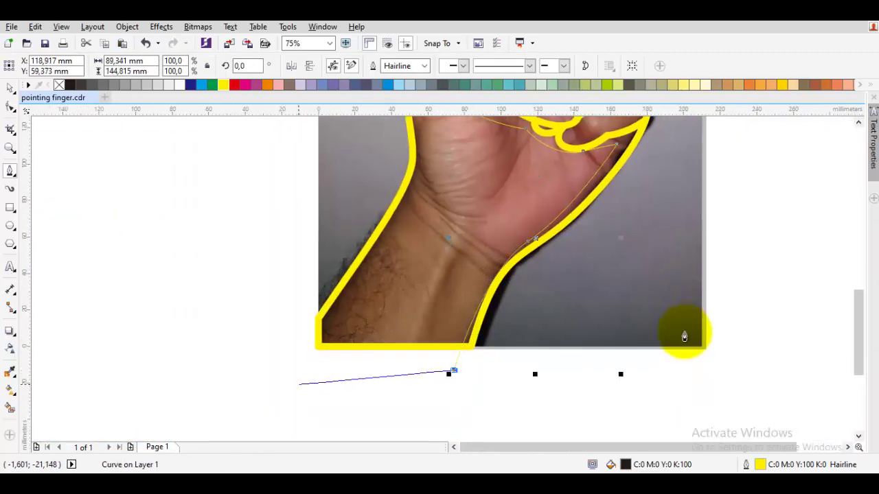
Extend the hairline curve around below the forearm's cut end and up inside the forearm's thumb-side edge to the base of the thumb.
drag(293, 383, 228, 436)
drag(396, 209, 389, 315)
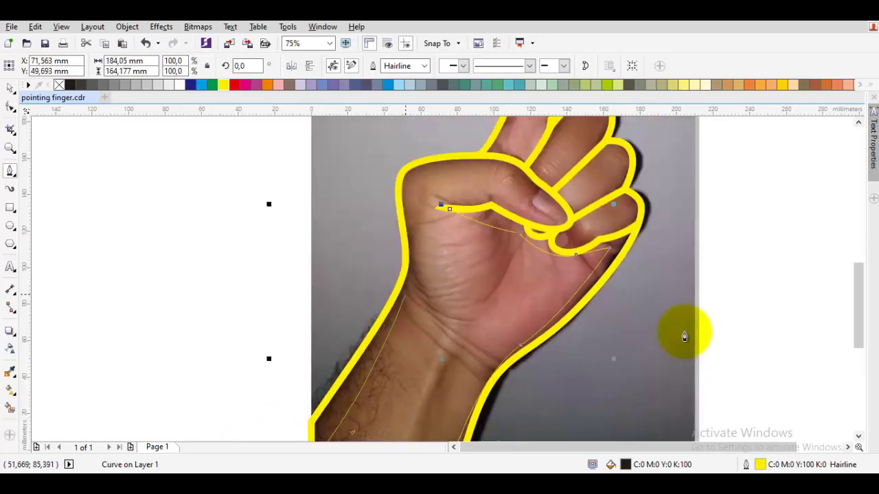
scroll(406, 296, up, 1)
scroll(684, 337, up, 1)
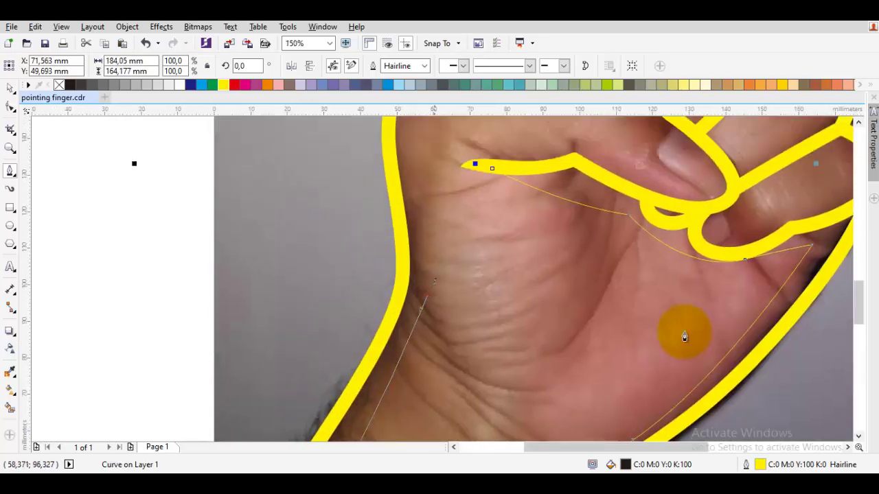
scroll(685, 336, up, 2)
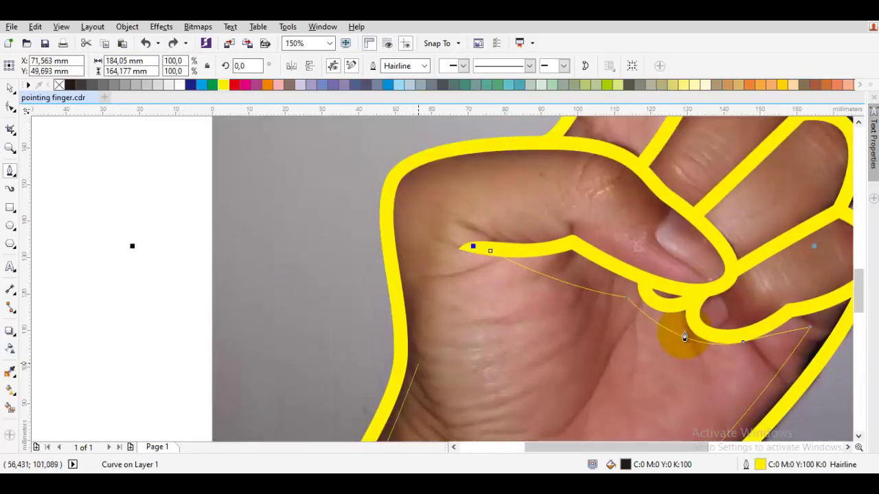
scroll(684, 336, up, 2)
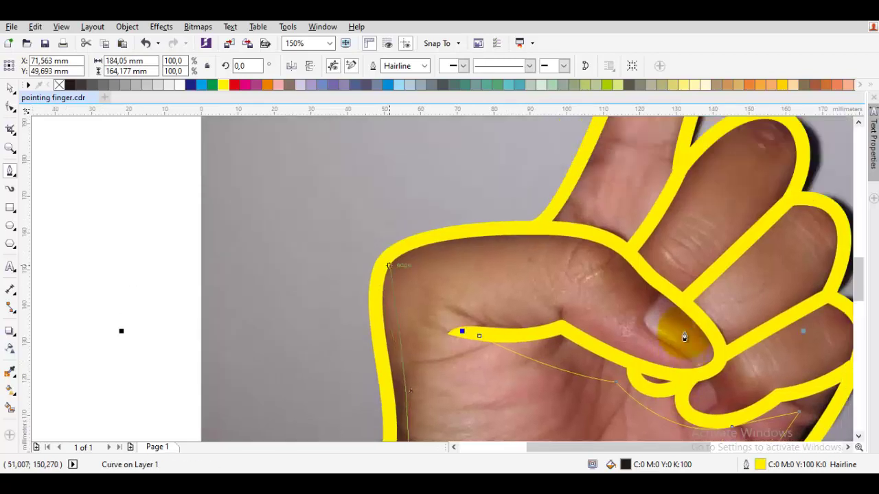
Continue the hairline curve over the thumb's bend and along the inside of its upper edge to the thumb tip.
drag(401, 254, 441, 234)
drag(645, 269, 549, 264)
drag(630, 350, 561, 320)
click(555, 316)
scroll(683, 336, up, 1)
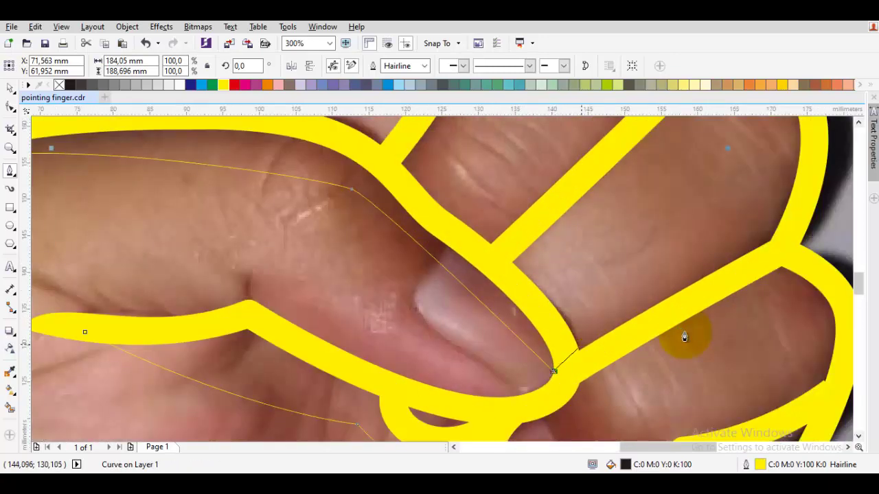
Run the hairline curve back along the thumb line and around the inside of the middle finger, ending on the line beside the ring finger.
scroll(684, 336, down, 2)
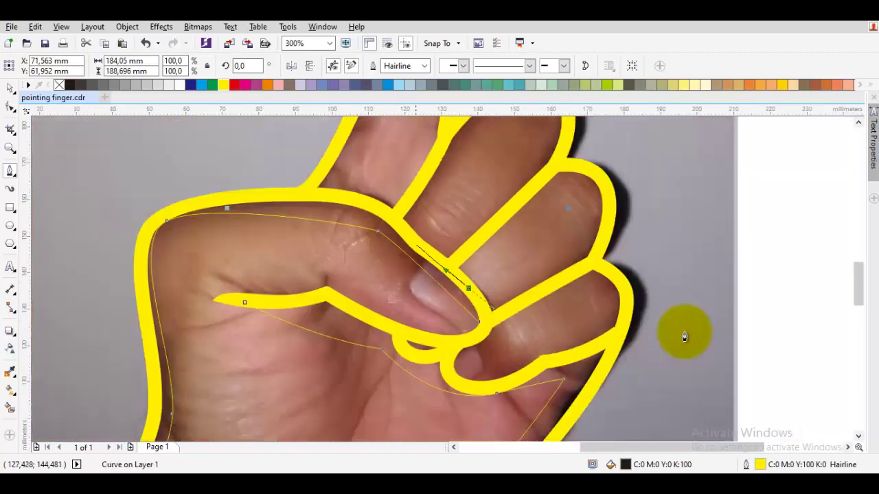
scroll(683, 337, up, 2)
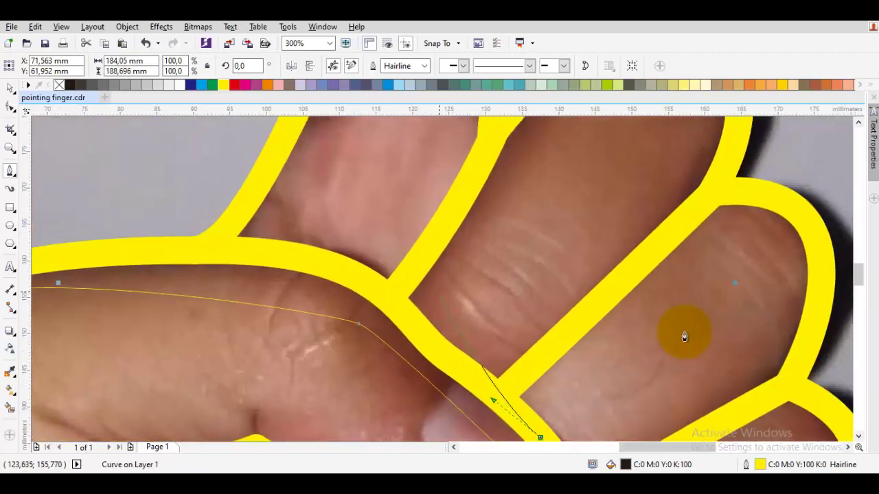
click(439, 292)
drag(523, 174, 438, 302)
drag(568, 209, 617, 188)
double_click(638, 209)
key(ctrl+z)
key(ctrl+z)
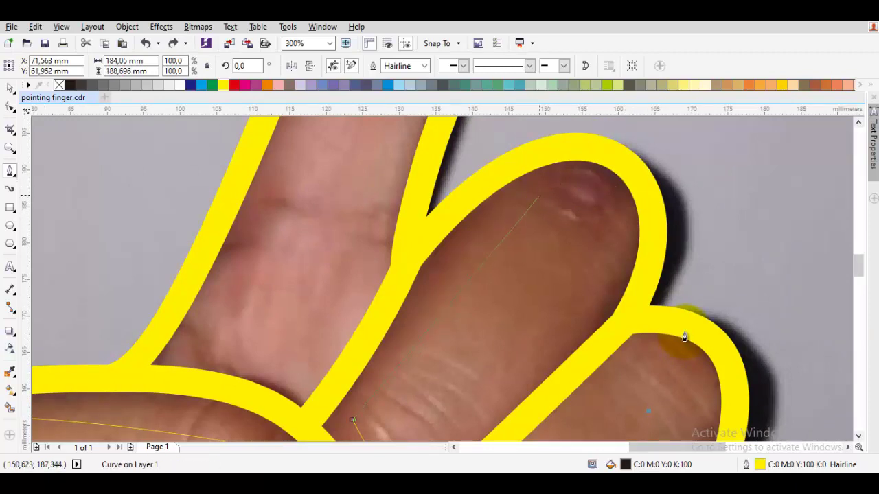
drag(538, 196, 576, 190)
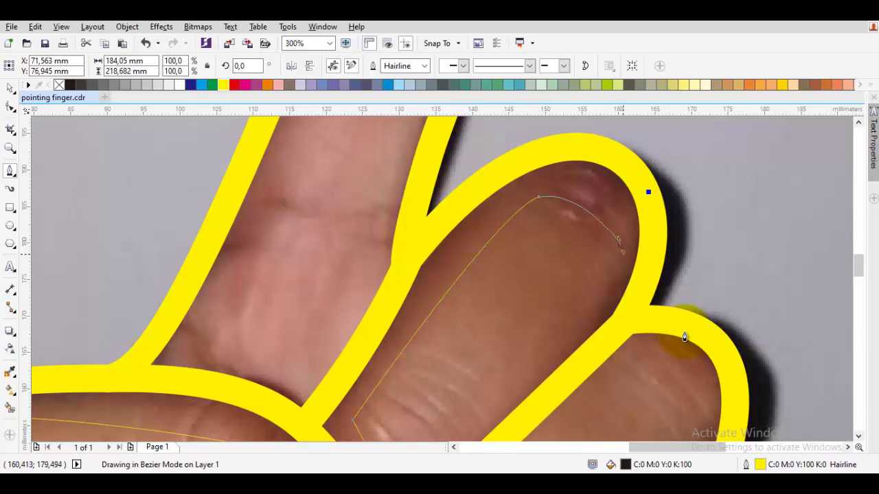
drag(575, 346, 605, 264)
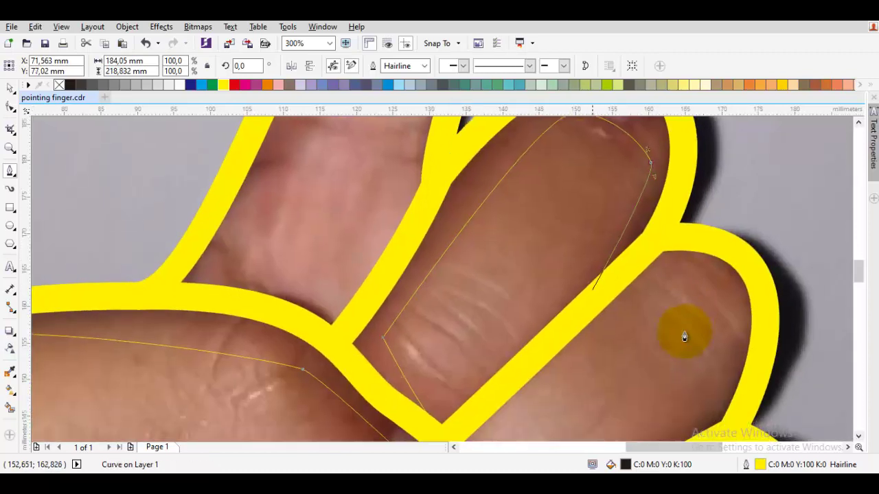
drag(586, 298, 454, 237)
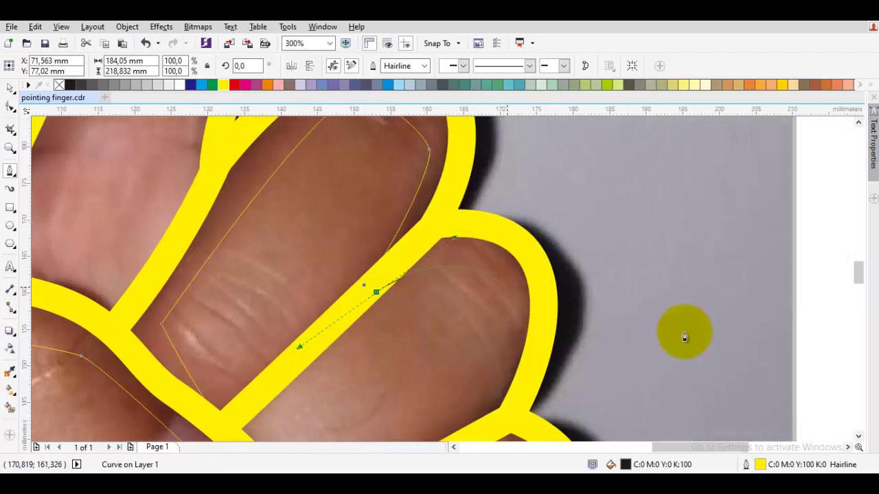
Continue the hairline curve around the inside of the ring finger's tip and back onto the line shared with the little finger.
drag(510, 290, 373, 197)
click(375, 204)
drag(349, 332, 375, 292)
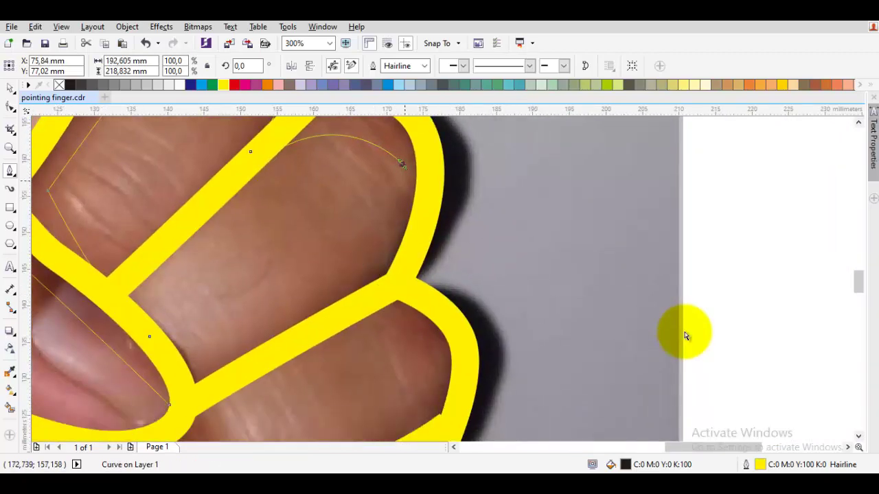
drag(400, 185, 408, 217)
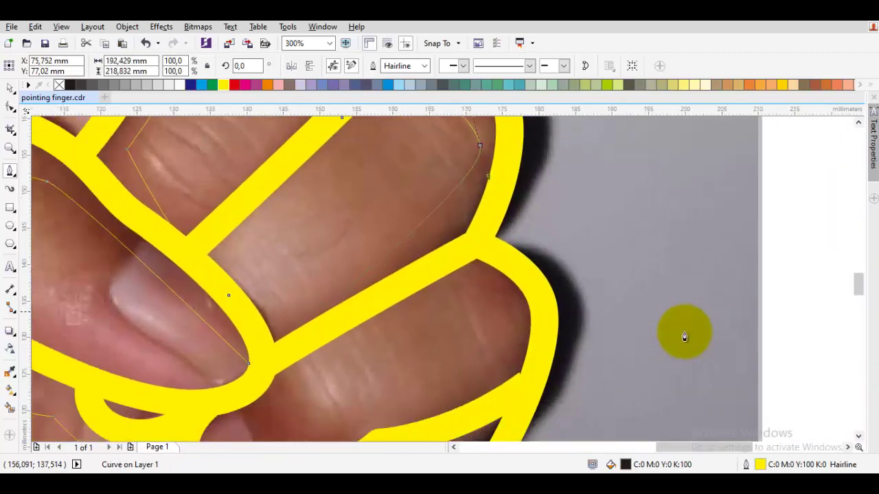
drag(312, 319, 267, 356)
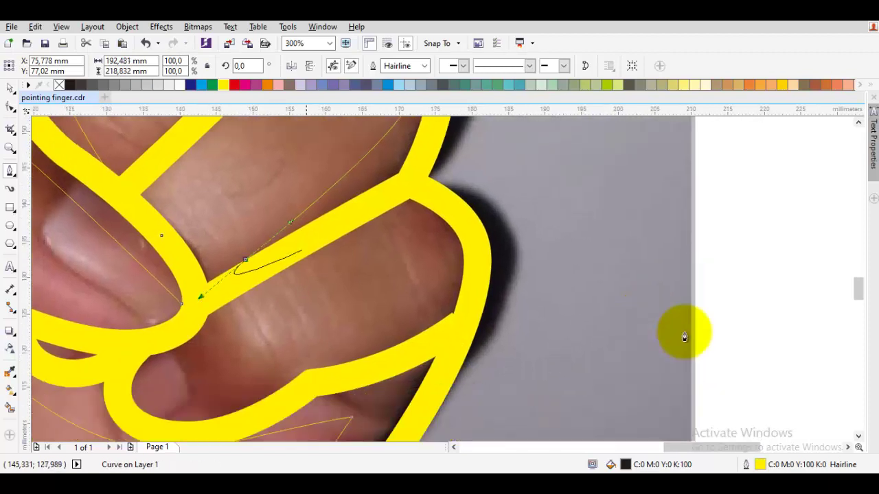
Draw the hairline curve through the little finger, around its fingernail and onto the finger's lower outline.
click(327, 244)
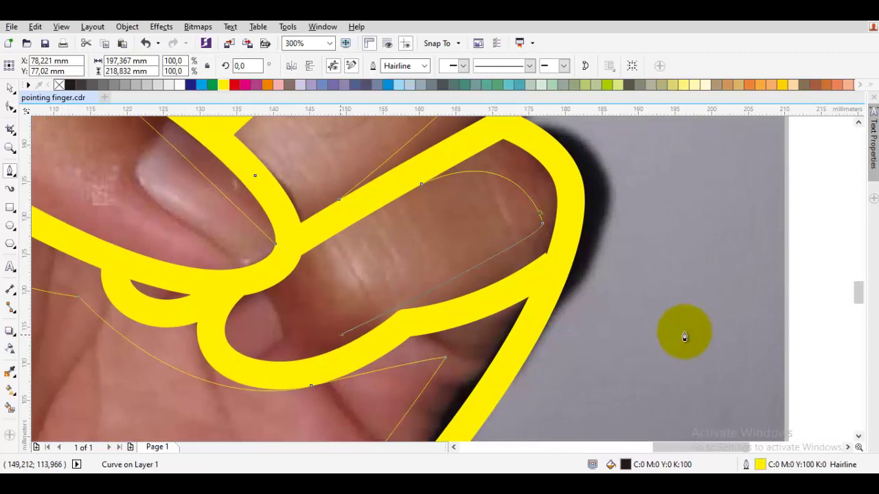
click(340, 335)
drag(297, 262, 277, 262)
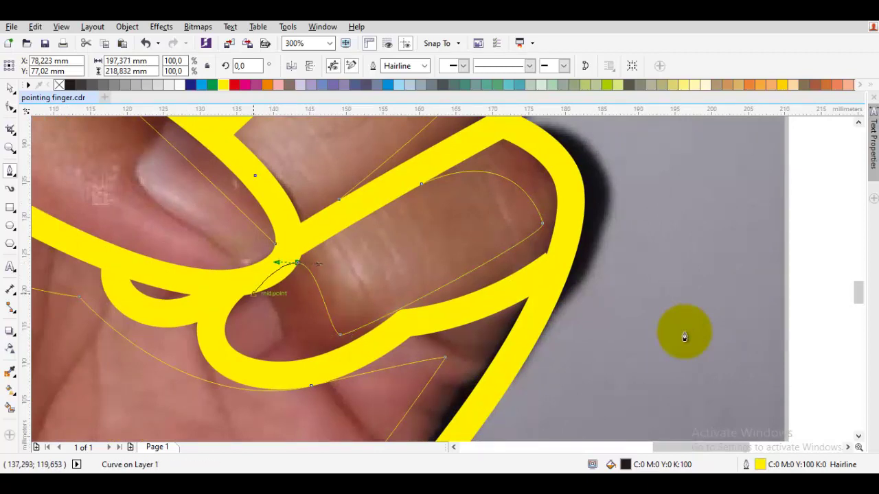
drag(244, 296, 235, 298)
drag(274, 346, 260, 354)
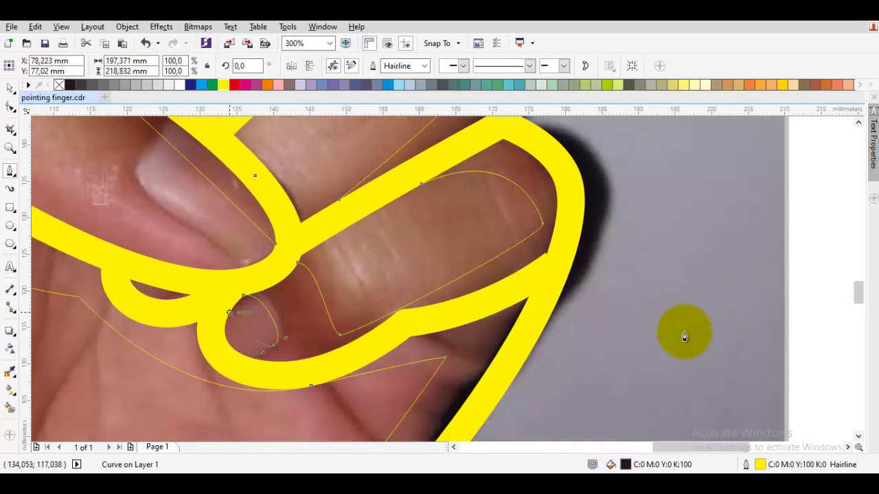
drag(229, 311, 227, 270)
drag(234, 366, 272, 381)
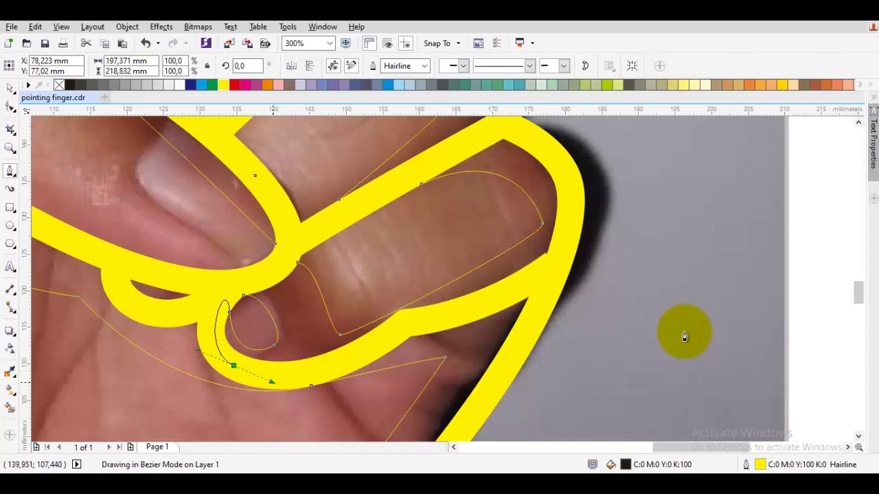
Extend the hairline curve along the little finger's lower line, out past the hand's edge and up the background towards the index finger.
scroll(357, 345, right, 1)
scroll(356, 344, down, 1)
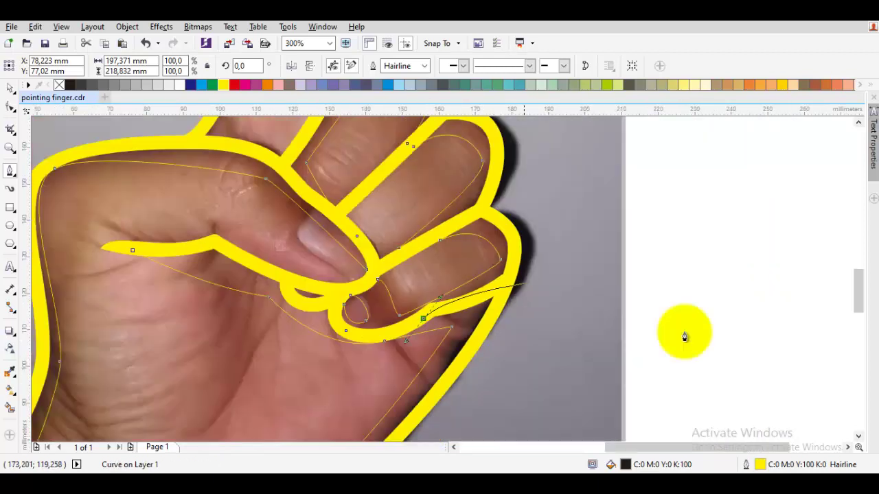
drag(531, 281, 548, 272)
scroll(548, 271, down, 1)
drag(567, 197, 563, 158)
scroll(553, 151, up, 1)
scroll(447, 157, up, 1)
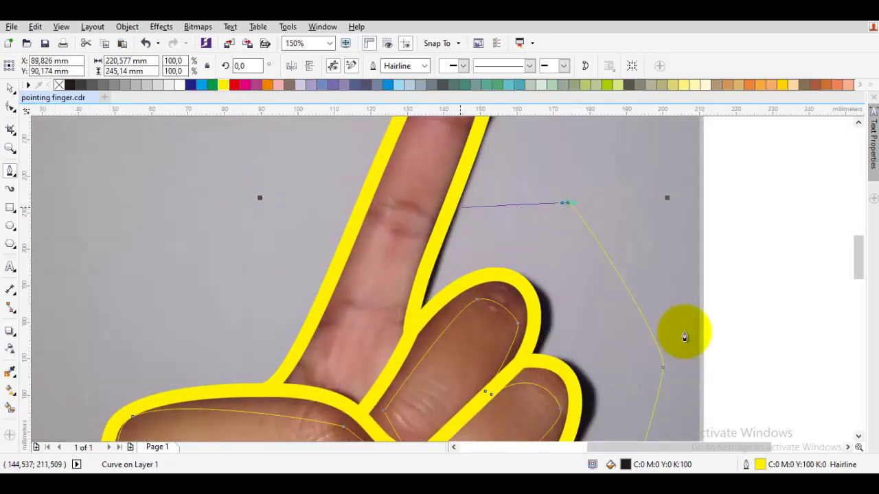
Extend the hairline curve up the background beside the index finger, around above its tip and back onto the fingertip's thumb-side outline.
drag(500, 171, 475, 270)
drag(528, 209, 520, 191)
drag(420, 165, 377, 208)
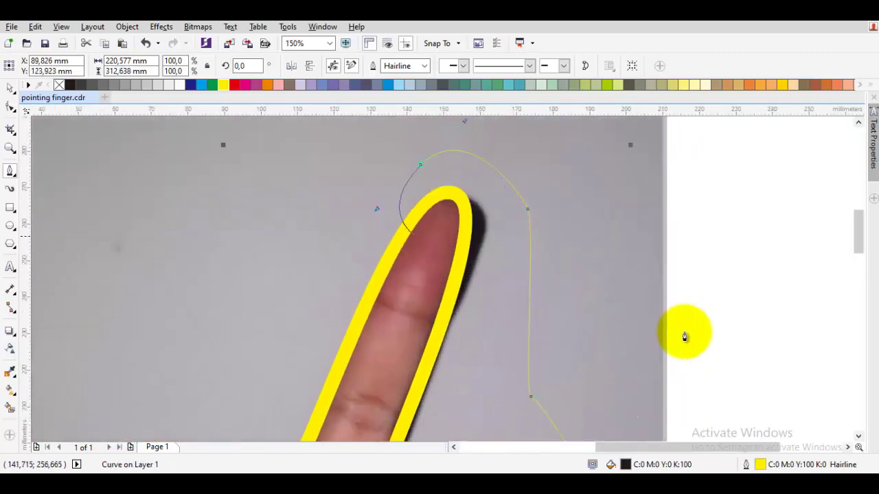
drag(417, 236, 466, 197)
key(ctrl+z)
drag(418, 222, 451, 200)
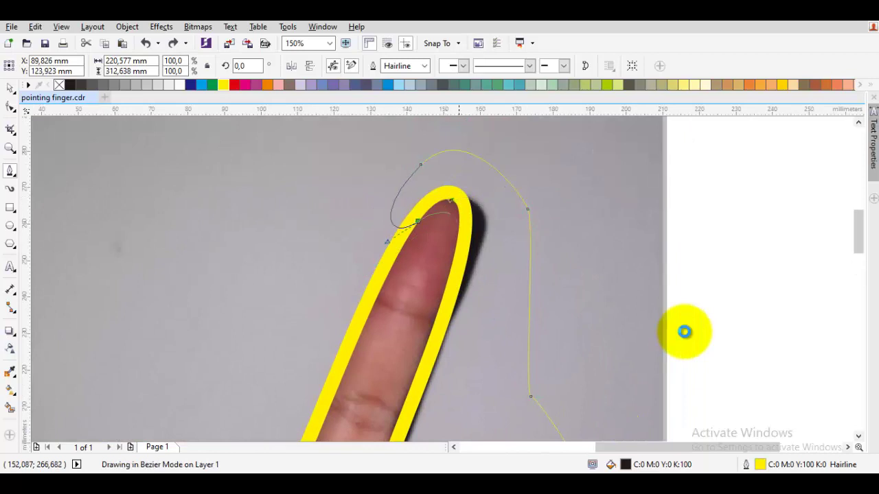
Run the curve across the fingertip, down the index finger's edge facing the middle finger and along its base onto the thumb's upper line.
click(459, 228)
drag(445, 290, 451, 222)
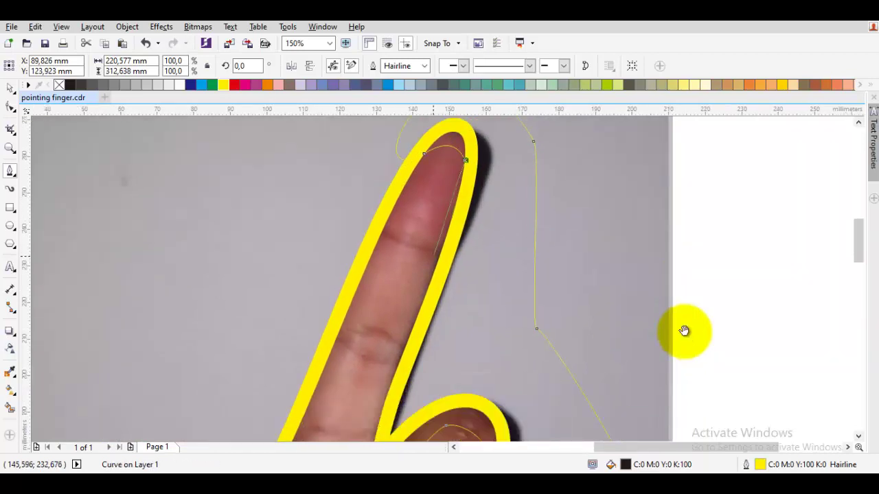
drag(433, 256, 475, 198)
drag(441, 292, 418, 346)
click(395, 373)
drag(343, 355, 322, 361)
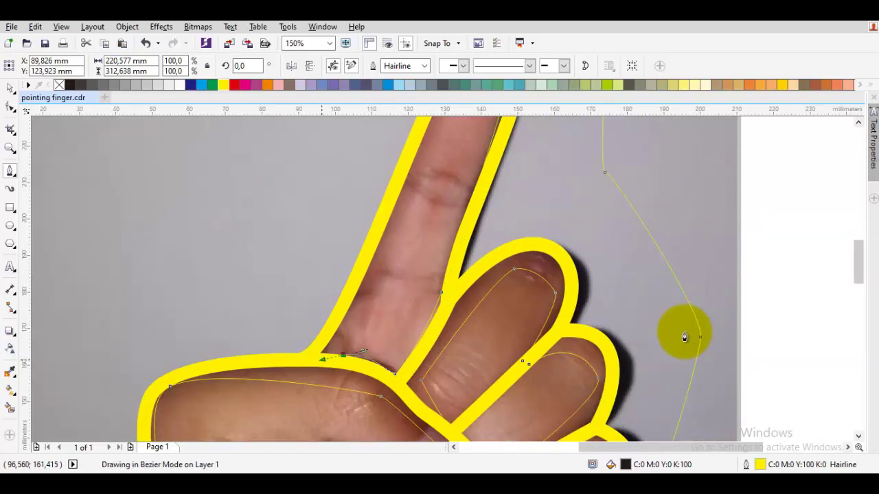
Continue the curve up the thumb side of the index finger's base and out over the background on that side of the hand.
drag(383, 213, 373, 260)
click(375, 255)
scroll(376, 259, down, 2)
drag(293, 300, 320, 253)
drag(317, 255, 252, 321)
Sweep the curve widely around the outside of the wrist, below the photo and up beside the hand's little-finger edge.
scroll(227, 366, up, 1)
drag(228, 366, 213, 406)
drag(507, 420, 658, 365)
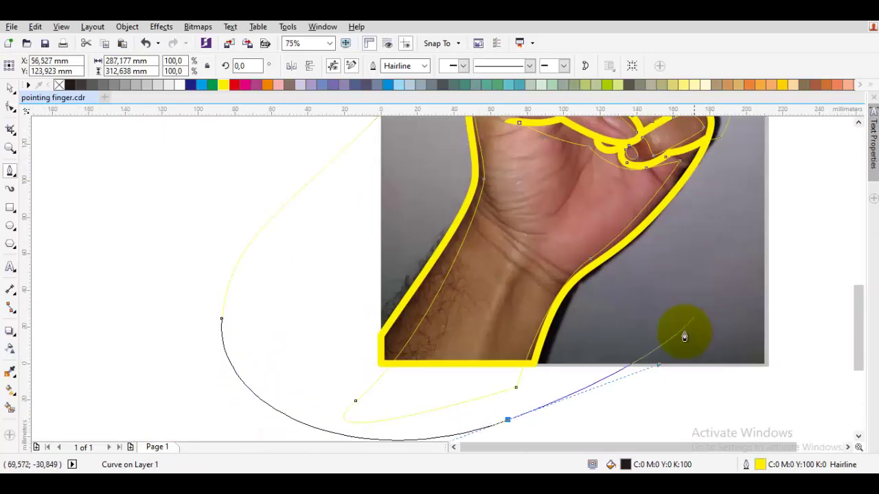
drag(694, 317, 702, 165)
drag(701, 159, 574, 279)
Bring the curve back onto the hand's outer edge and along the line beneath the little finger.
scroll(549, 259, up, 1)
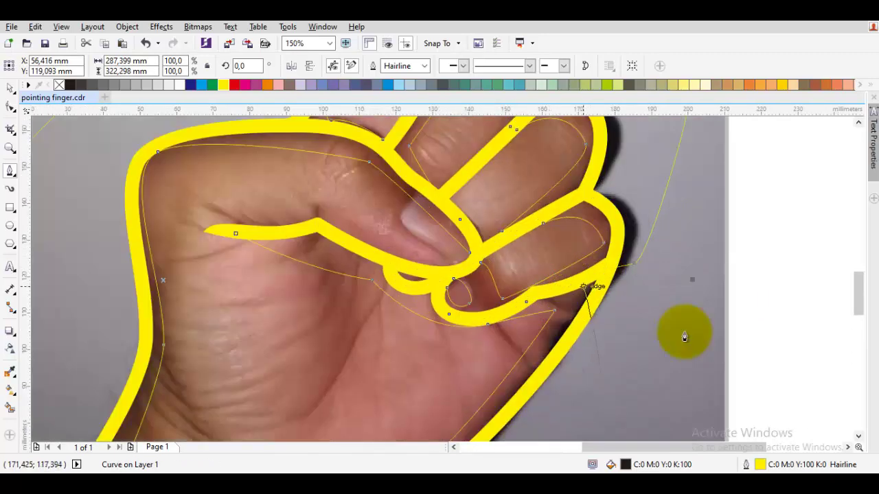
scroll(684, 337, up, 1)
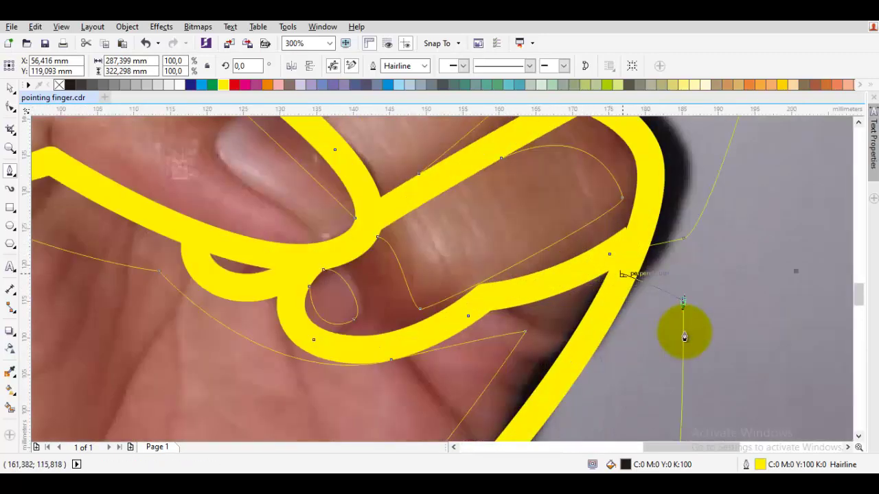
click(626, 265)
drag(576, 272, 552, 287)
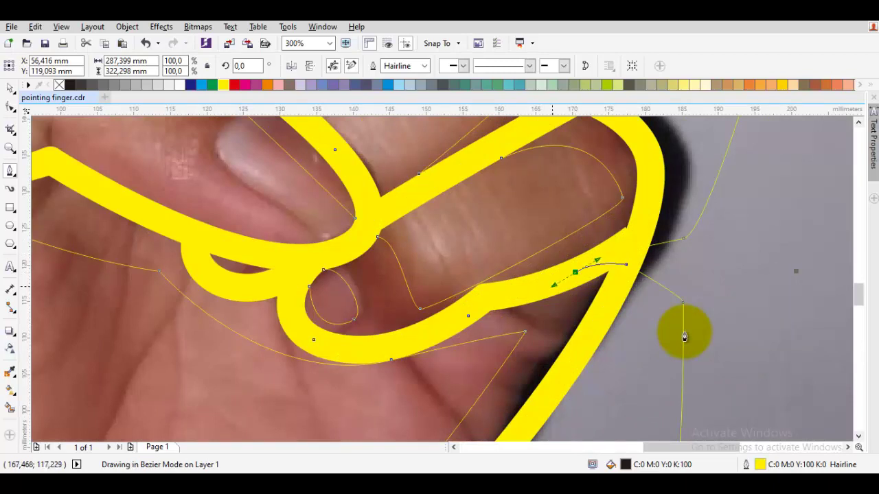
drag(454, 319, 523, 282)
click(523, 282)
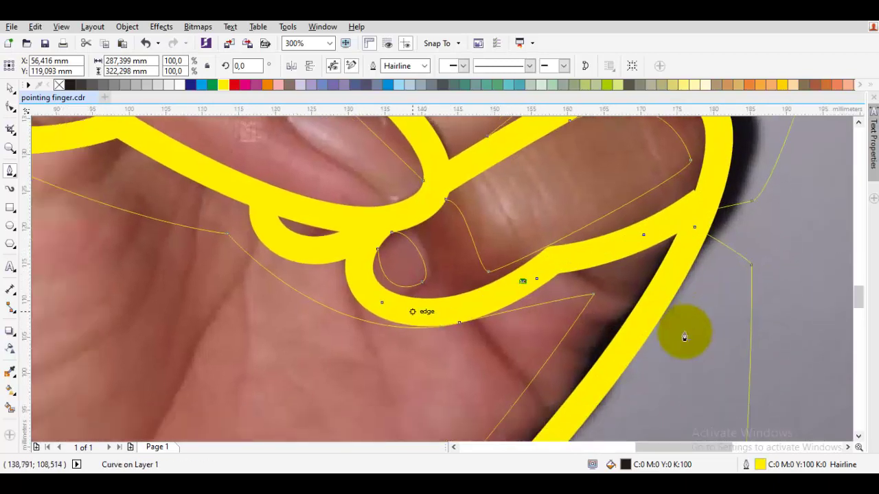
Run the curve around the little finger's curled tip and along the thumb's lower crease line, closing it at its starting node.
drag(412, 311, 378, 310)
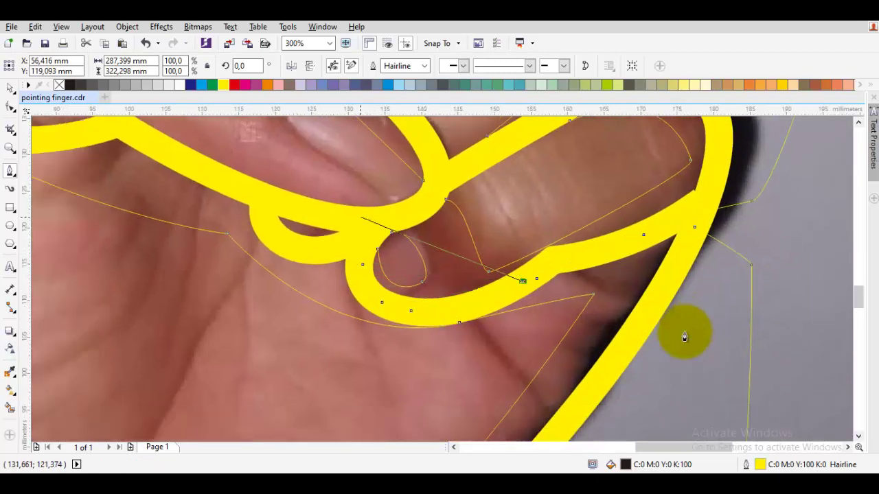
drag(367, 297, 345, 272)
drag(364, 230, 372, 257)
click(372, 251)
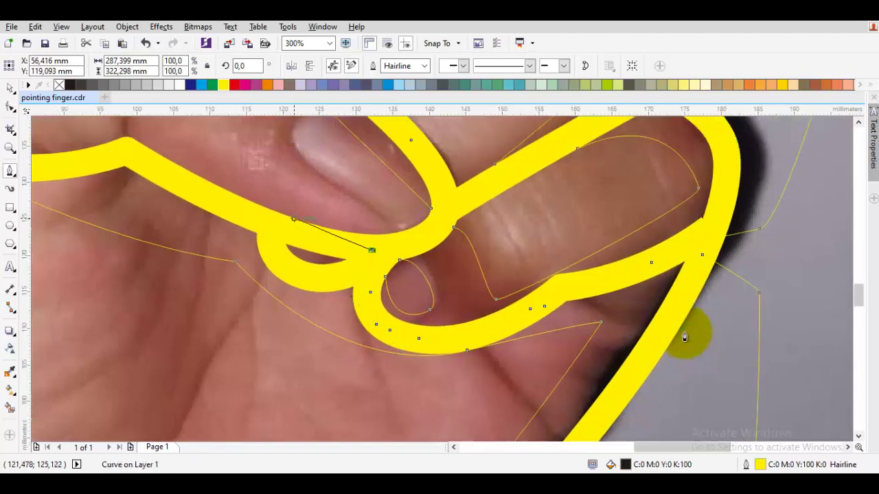
mouse_move(267, 205)
mouse_down()
mouse_move(519, 299)
mouse_move(436, 294)
mouse_up()
click(378, 242)
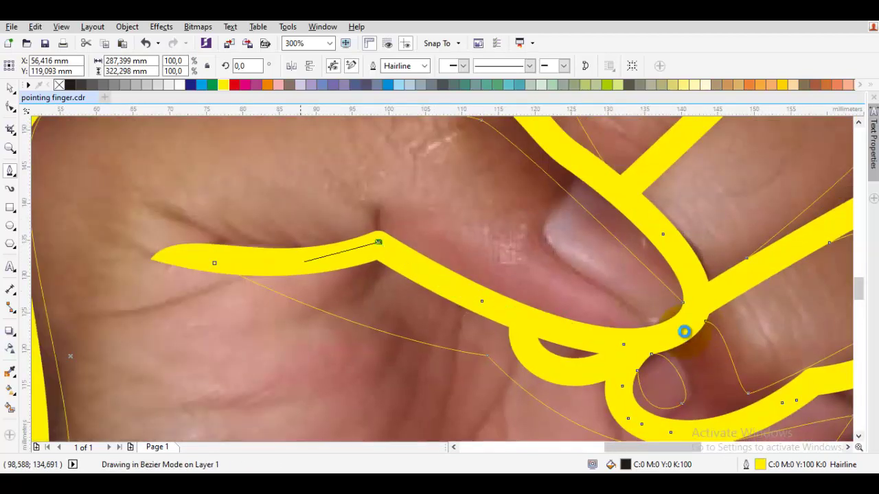
drag(214, 263, 291, 266)
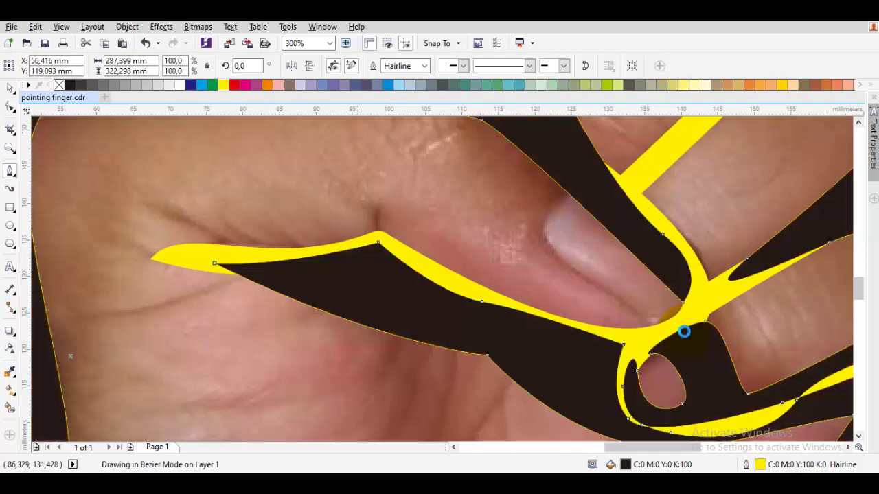
Intersect the closed black shape with the hand's outline shape, and delete the original oversized black shape.
scroll(358, 270, down, 2)
key(space)
key(ctrl+a)
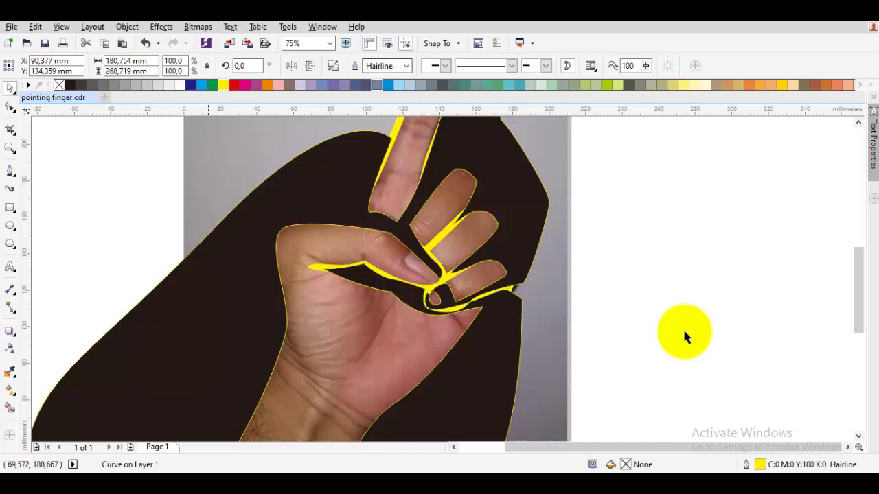
click(210, 288)
right_click(214, 288)
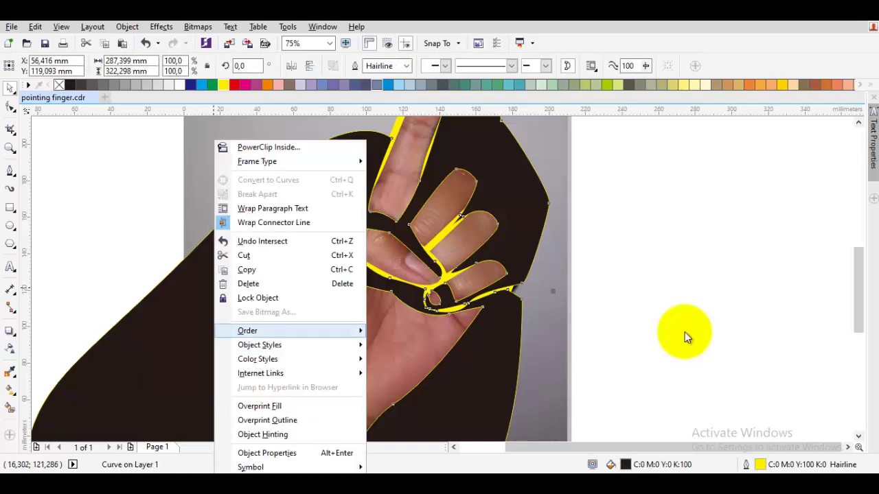
click(248, 283)
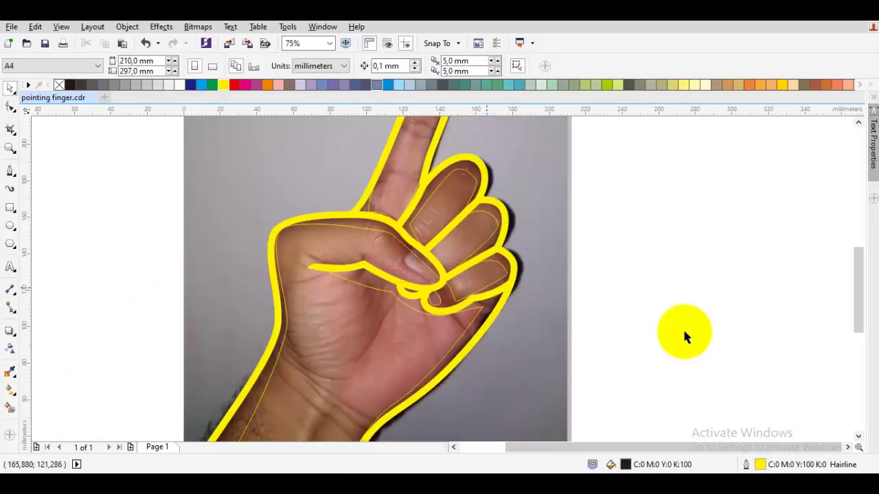
Move the end node of the little finger's lower line about 1 mm outward so that it overlaps the hand's outer contour.
scroll(484, 292, up, 2)
double_click(492, 317)
drag(519, 255, 523, 301)
scroll(540, 262, up, 1)
click(511, 381)
scroll(511, 382, up, 1)
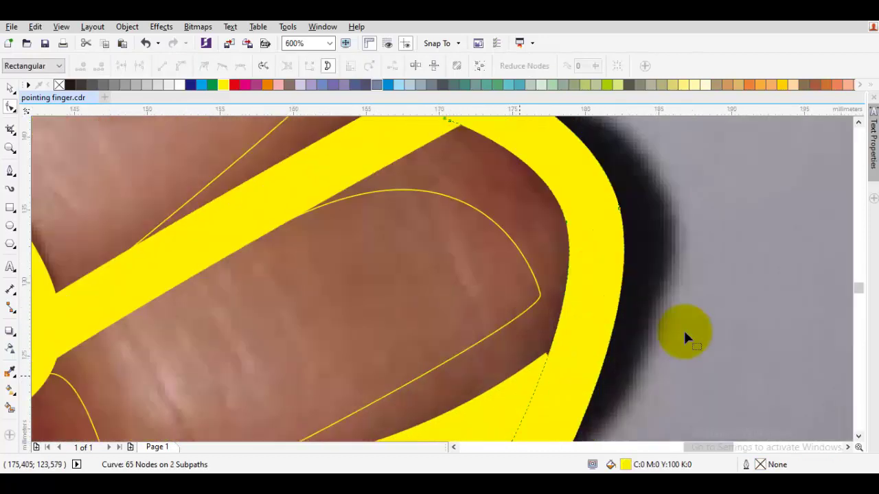
drag(546, 354, 557, 347)
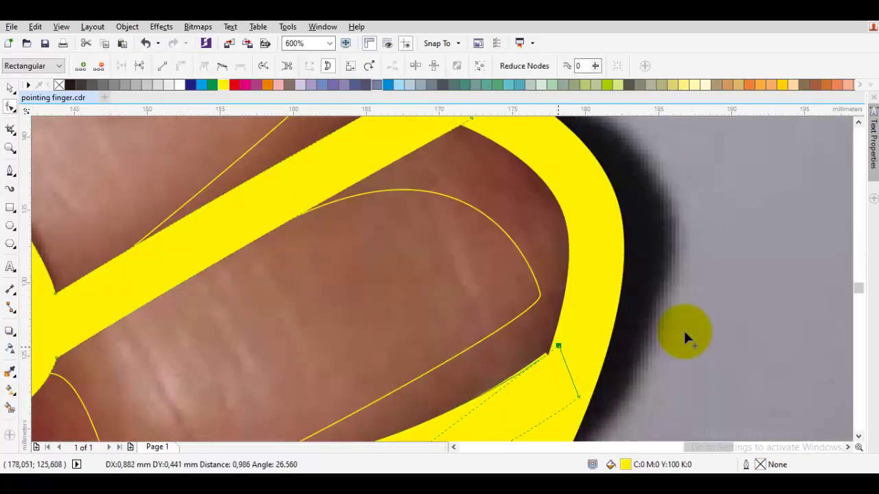
key(space)
key(Escape)
scroll(554, 342, down, 1)
double_click(548, 332)
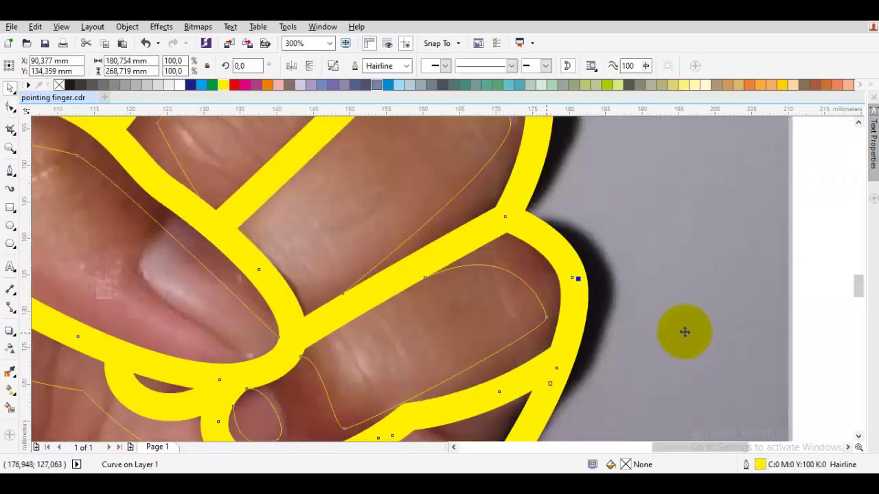
drag(547, 336, 547, 308)
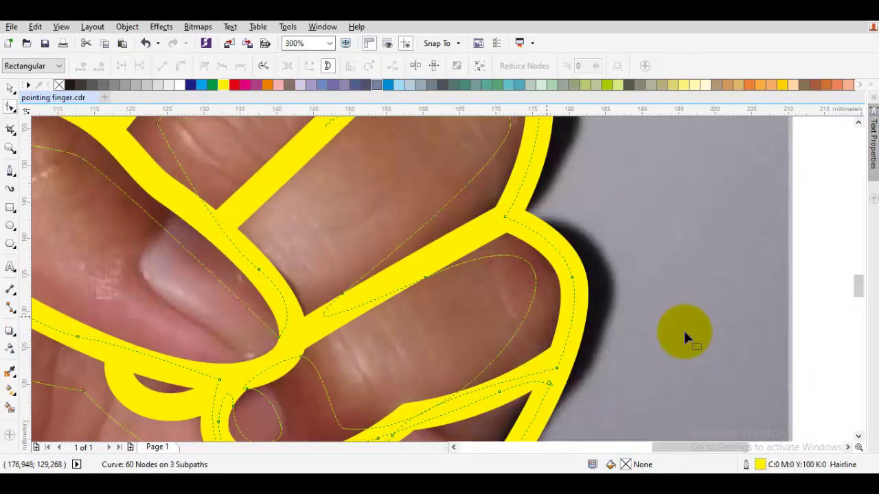
key(ctrl+z)
key(space)
key(Escape)
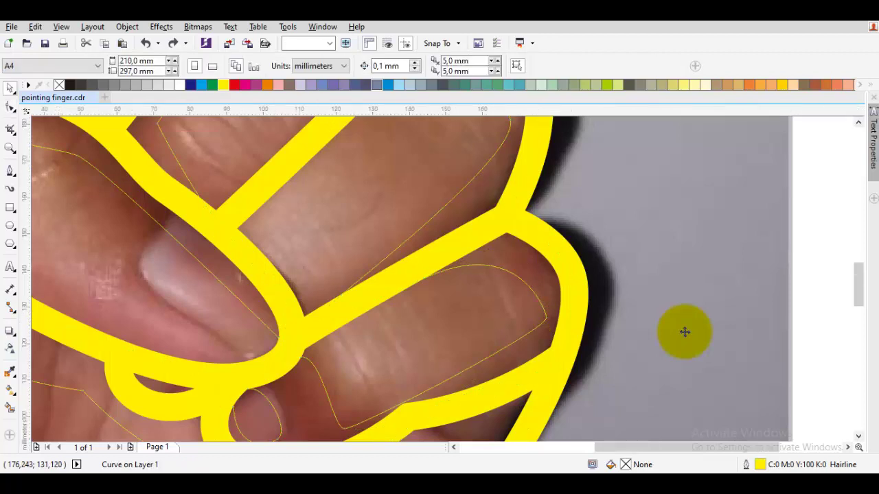
Sample the little finger's skin colour, convert it to CMYK 35, 61, 65, 0, and fill the intersected shadow shape with it.
scroll(539, 303, down, 1)
key(i)
click(511, 310)
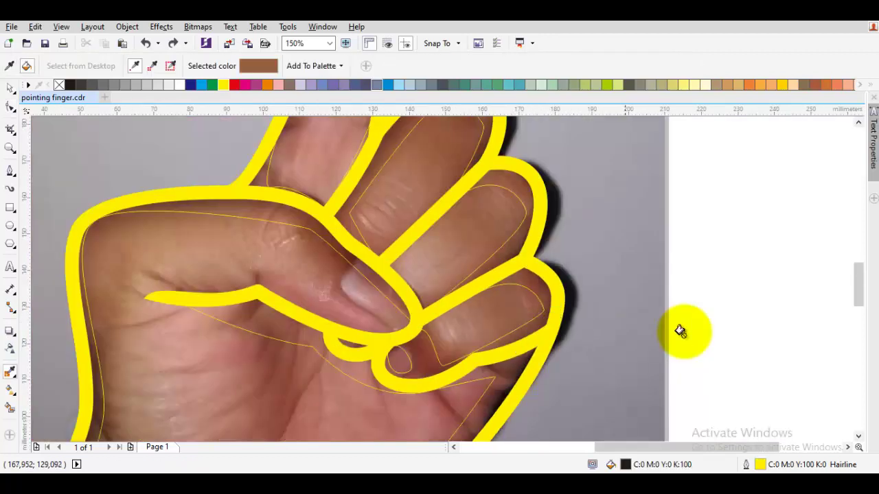
click(687, 335)
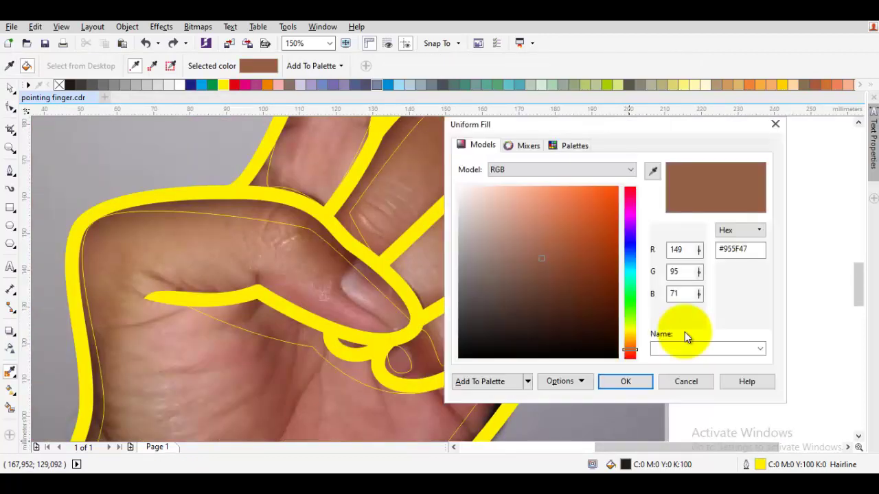
click(563, 169)
click(549, 191)
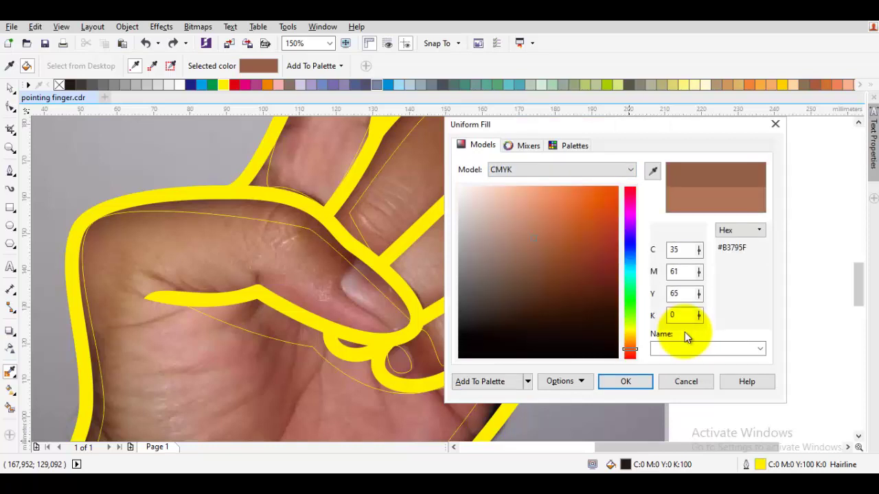
click(625, 382)
click(418, 368)
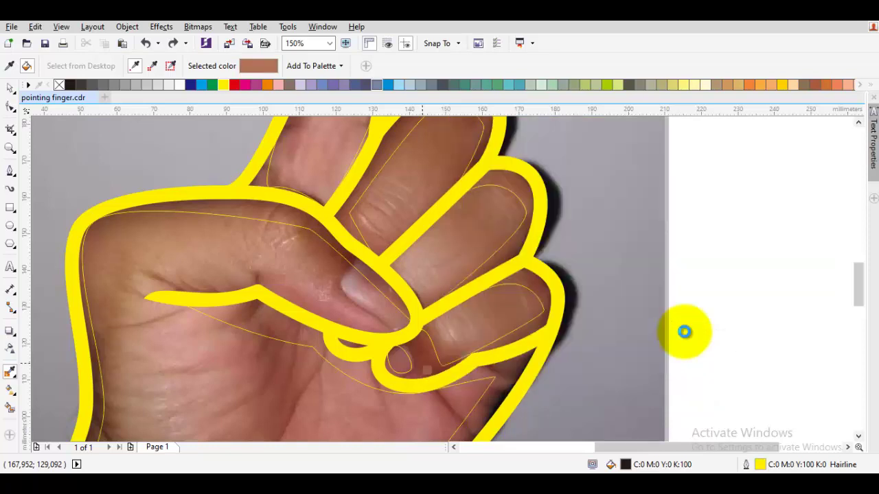
Lighten the sampled colour to CMYK 7, 42, 44, 0 and fill the hand's skin areas with it.
scroll(422, 369, down, 1)
drag(423, 369, 495, 259)
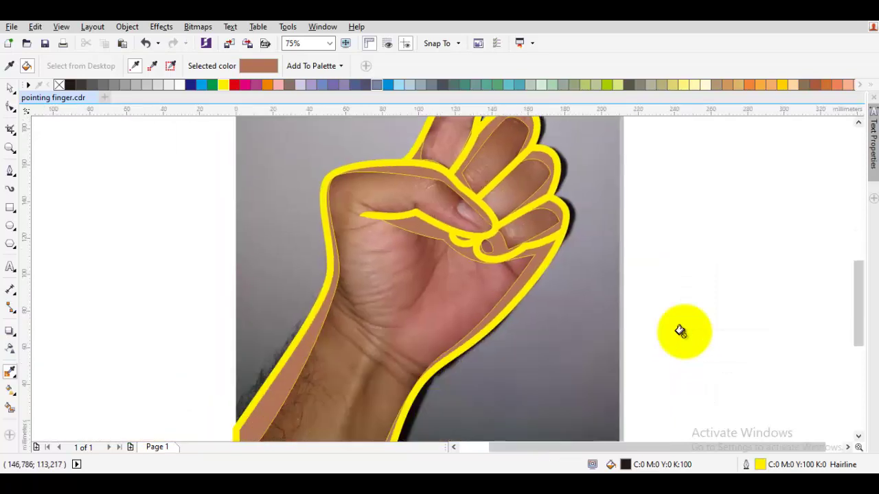
key(shift+F11)
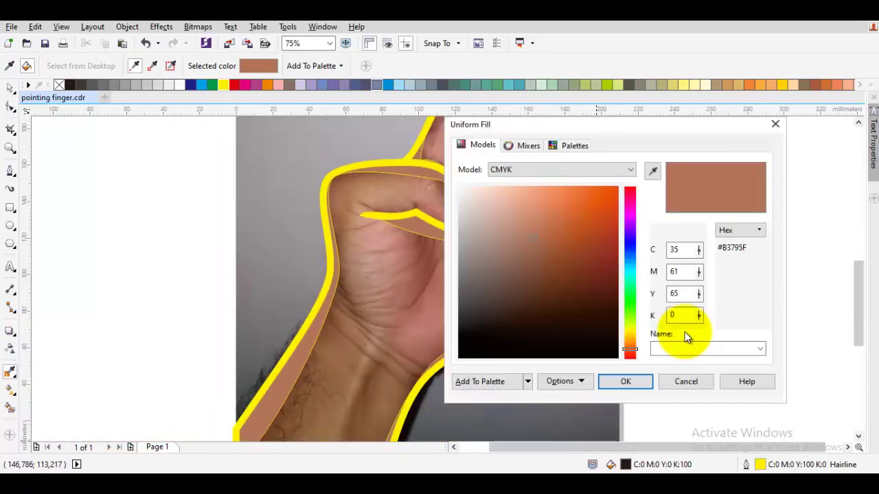
mouse_move(534, 237)
mouse_down()
mouse_move(541, 206)
mouse_move(528, 197)
mouse_up()
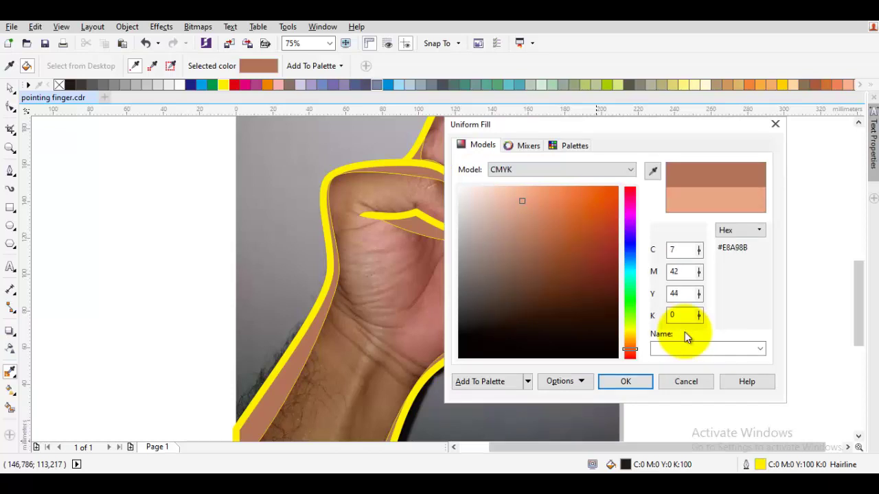
key(Return)
key(shift+F4)
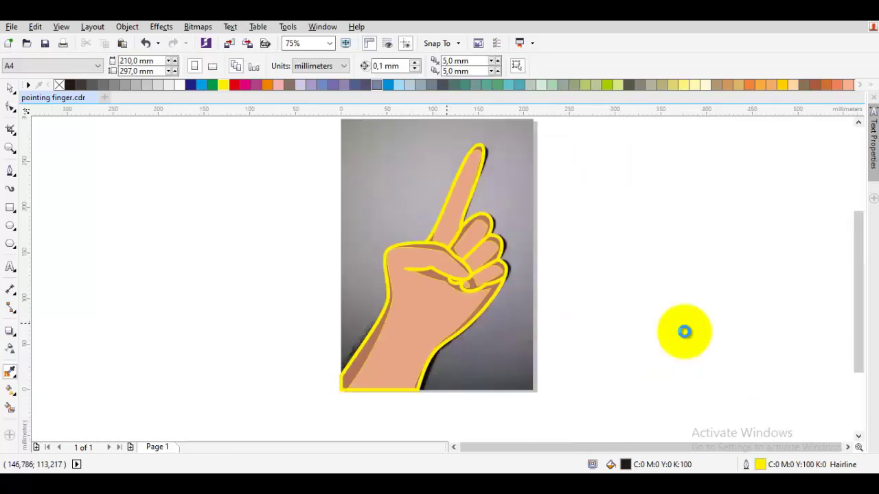
Draw a small closed black shape about 3 by 5 mm on the background beside the little finger.
scroll(461, 262, up, 1)
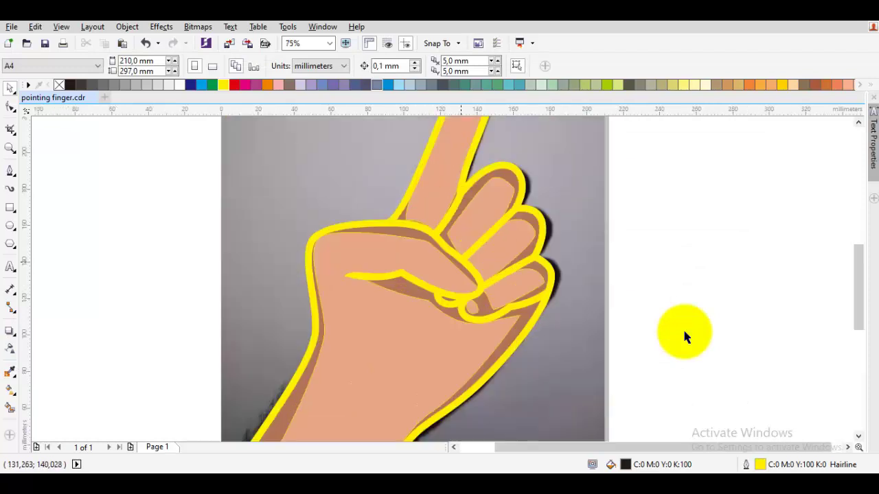
scroll(684, 337, up, 1)
key(F5)
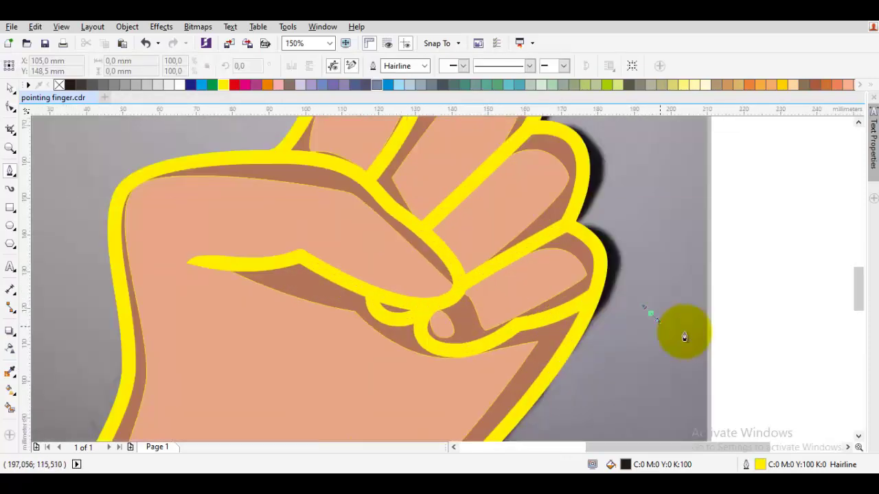
Apply the small shape's sampled black to the inner finger lines and the hand's outer contour, and remove the small shape.
key(i)
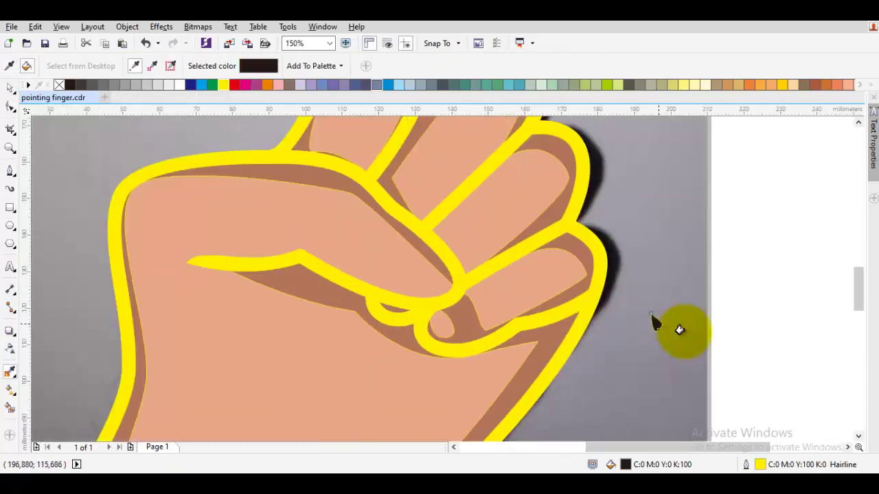
click(575, 320)
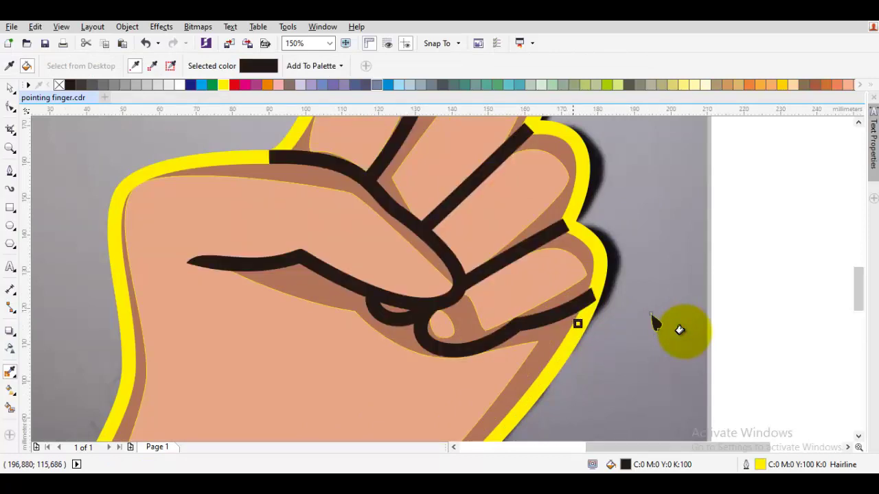
key(space)
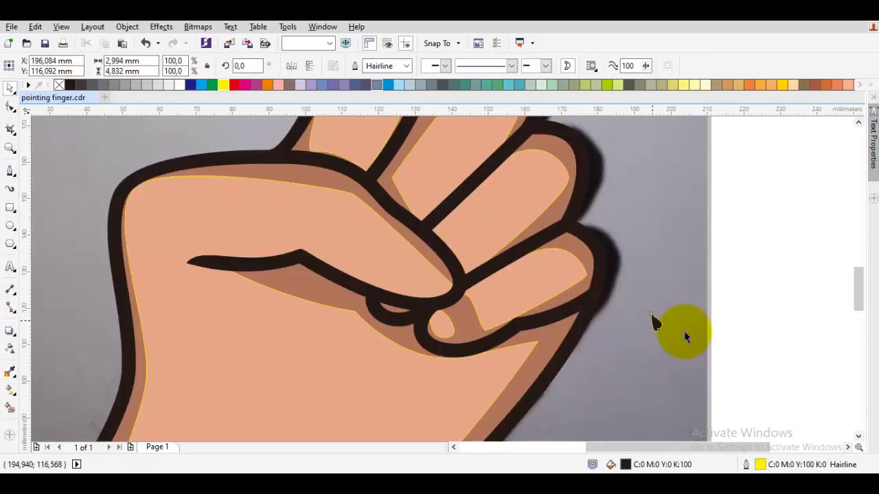
scroll(684, 336, down, 1)
click(684, 336)
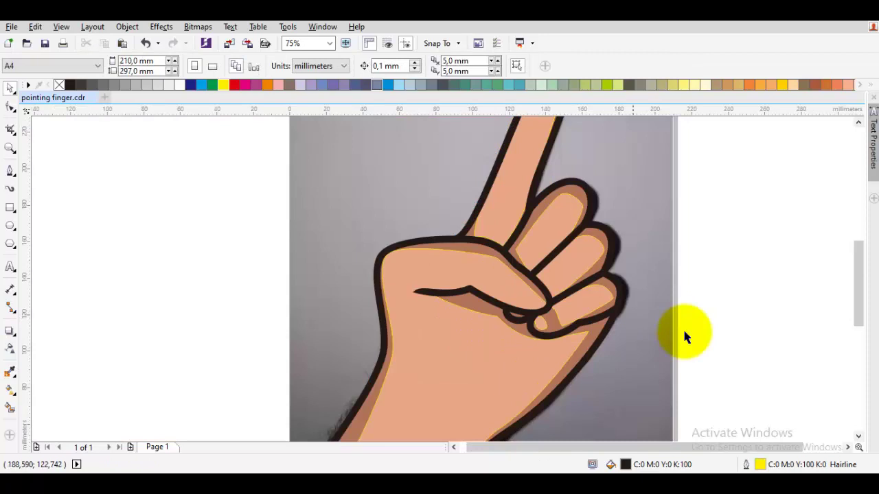
Reshape the shadow shape's upper edge on the little finger so the light skin area extends closer to the contour.
scroll(684, 335, up, 1)
click(685, 336)
key(F10)
scroll(686, 337, up, 1)
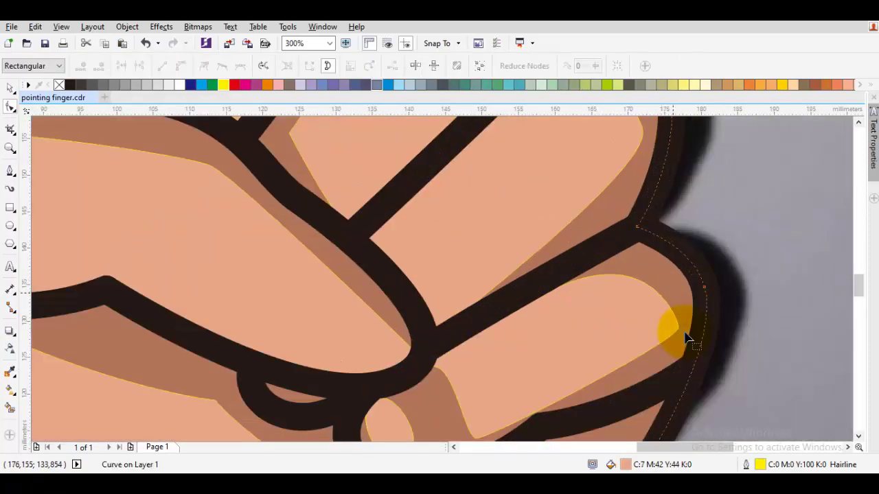
click(687, 337)
click(685, 334)
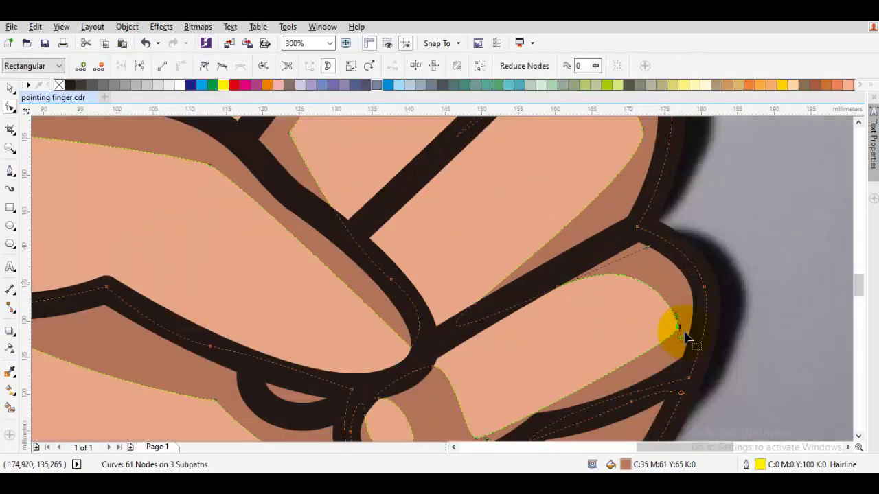
drag(687, 336, 684, 332)
key(Escape)
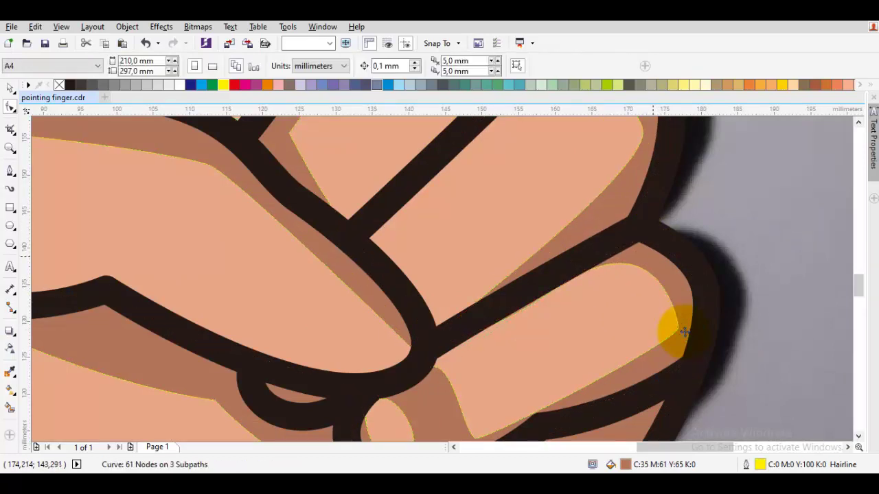
scroll(685, 331, down, 5)
key(space)
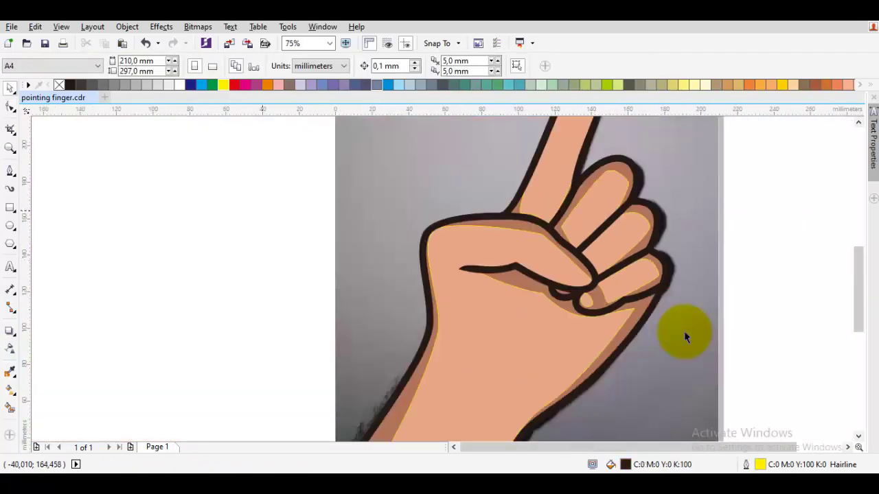
Remove the yellow hairline outline from the shadow shape.
click(685, 336)
key(Escape)
scroll(686, 337, up, 2)
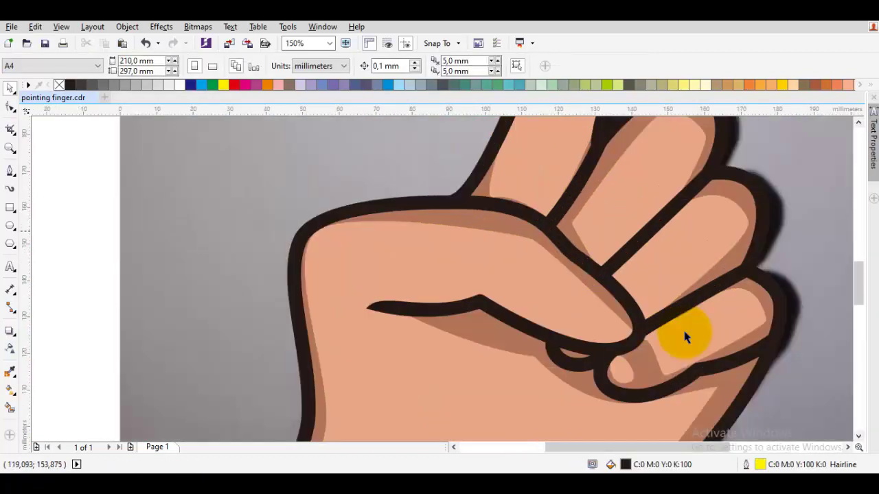
Delete a node from the shadow edge along the thumb's upper side and smooth the curve.
key(space)
click(684, 333)
scroll(684, 331, up, 2)
drag(537, 246, 515, 222)
key(Delete)
drag(512, 180, 513, 209)
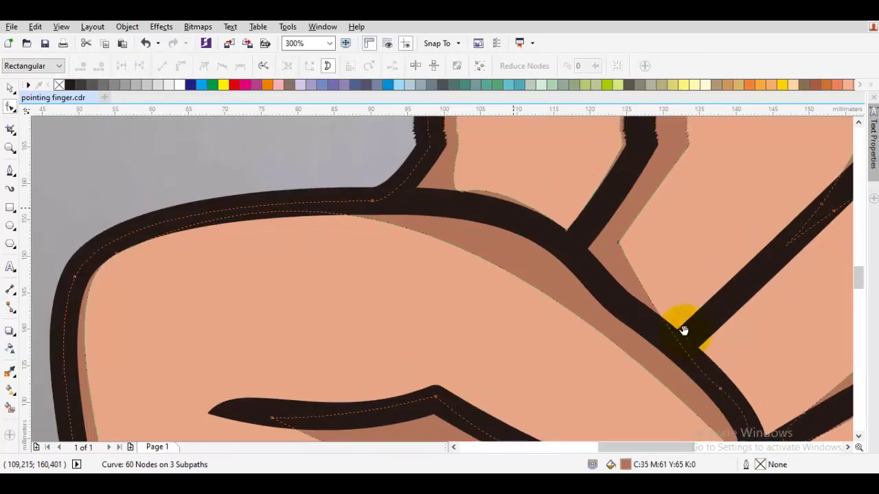
Delete the extra node from the shadow edge at the base of the index finger.
scroll(462, 191, up, 1)
drag(462, 193, 441, 176)
key(Delete)
scroll(683, 331, down, 4)
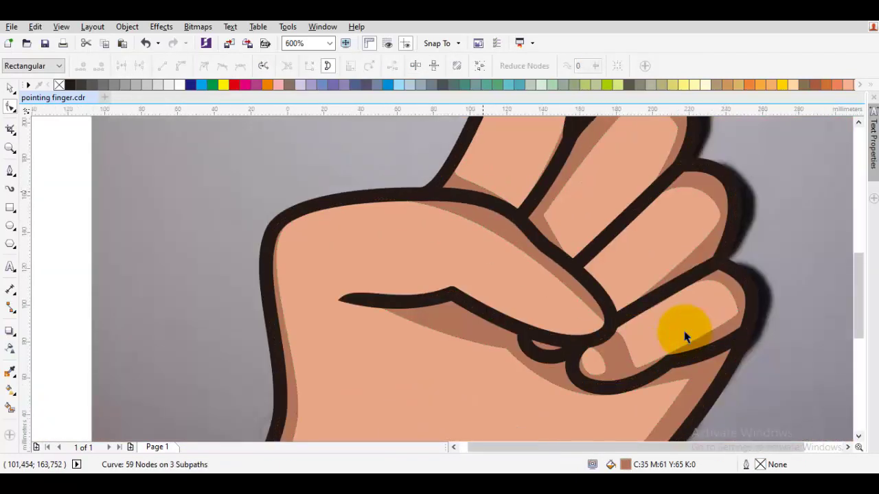
key(space)
scroll(684, 336, down, 1)
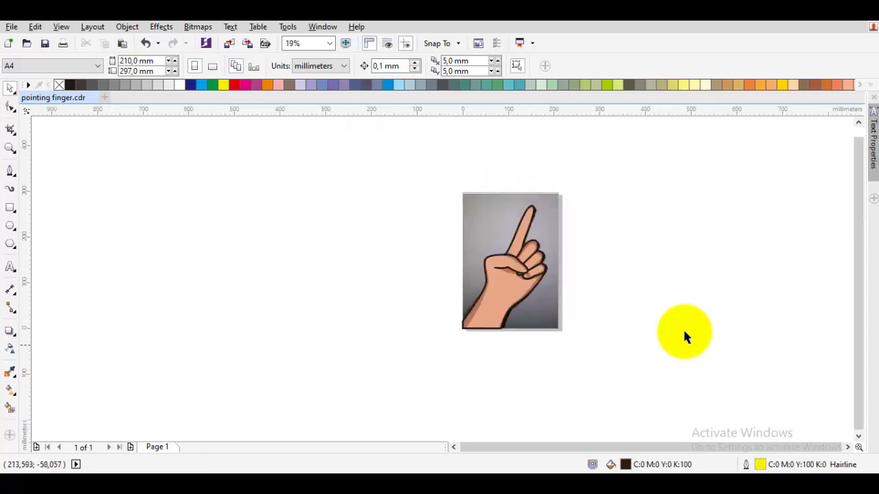
Lighten the hand's skin fill to CMYK 0, 34, 39, 0.
scroll(684, 337, up, 1)
key(Tab)
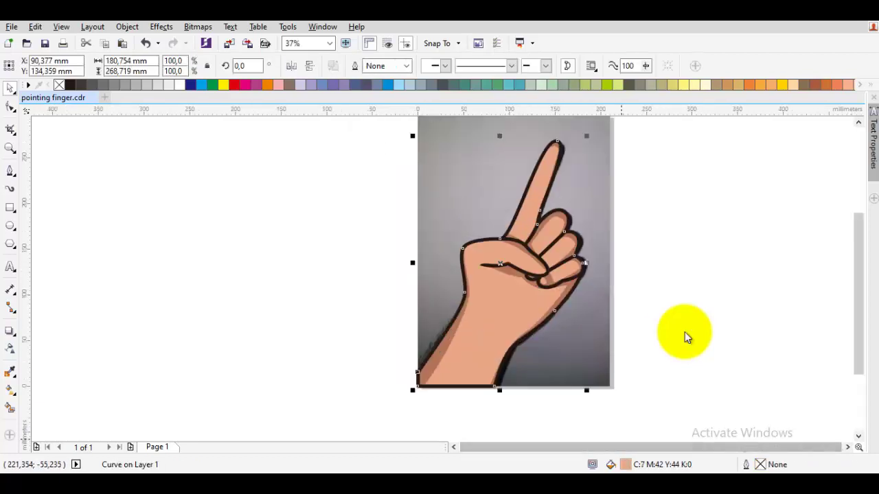
key(shift+F11)
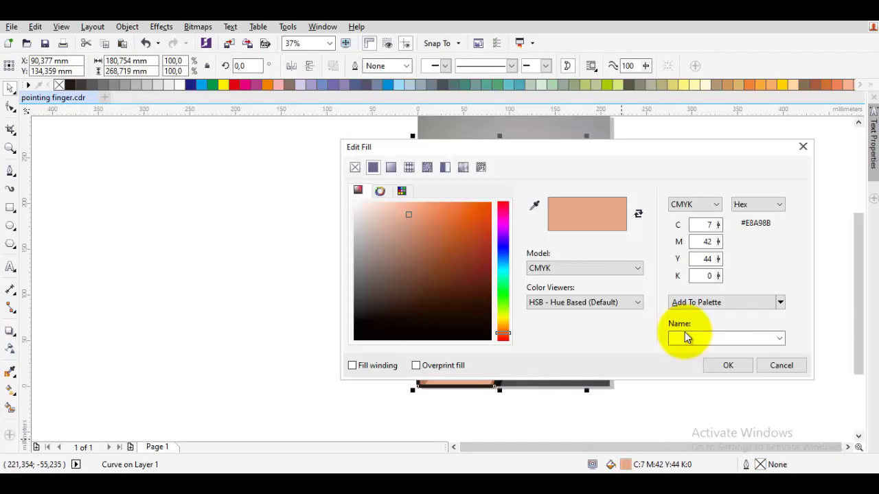
key(Up)
key(Up)
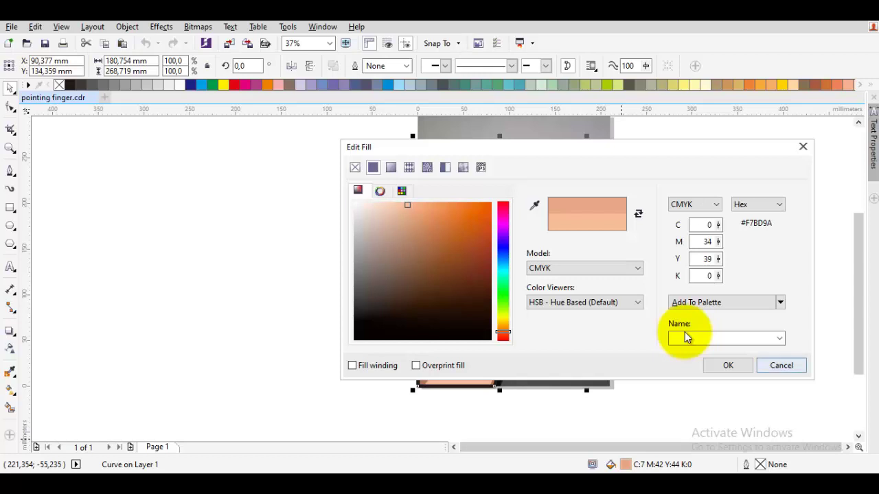
key(Return)
click(684, 332)
Lighten the shadow shape's fill to CMYK 24, 57, 62, 0.
scroll(448, 333, up, 1)
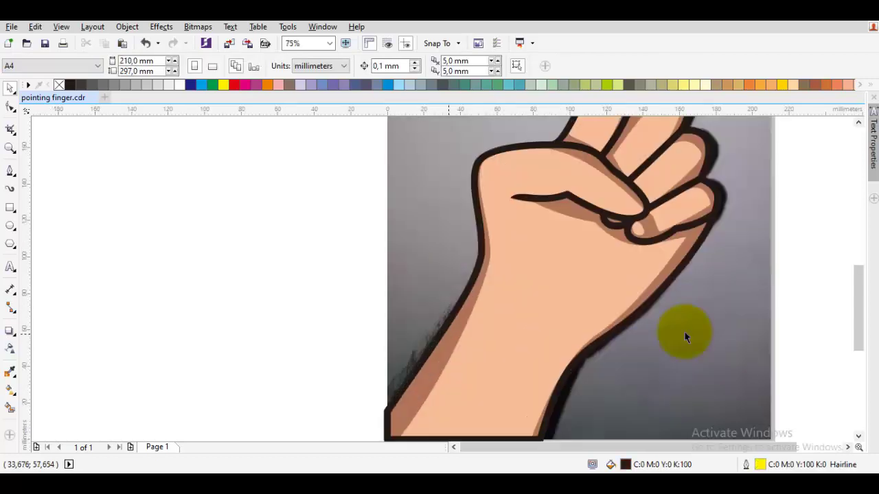
click(448, 333)
click(686, 334)
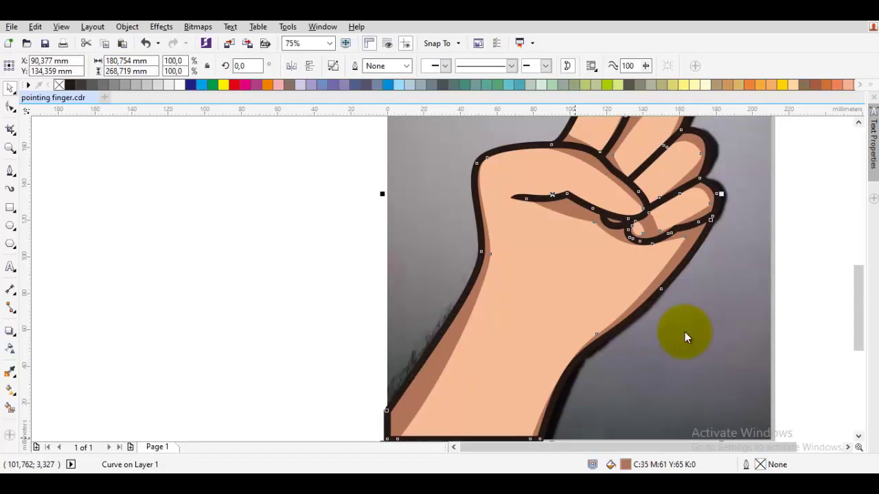
key(shift+F11)
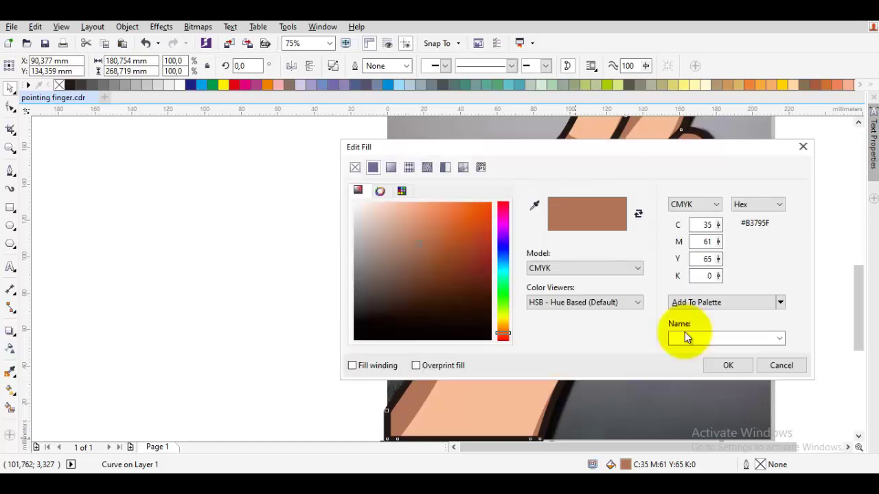
drag(420, 245, 426, 234)
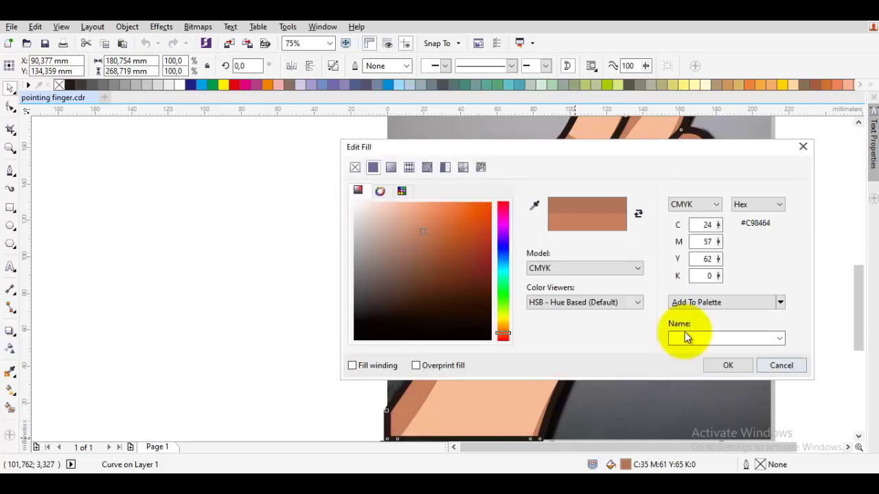
key(Return)
scroll(686, 334, down, 3)
key(Escape)
scroll(687, 333, down, 1)
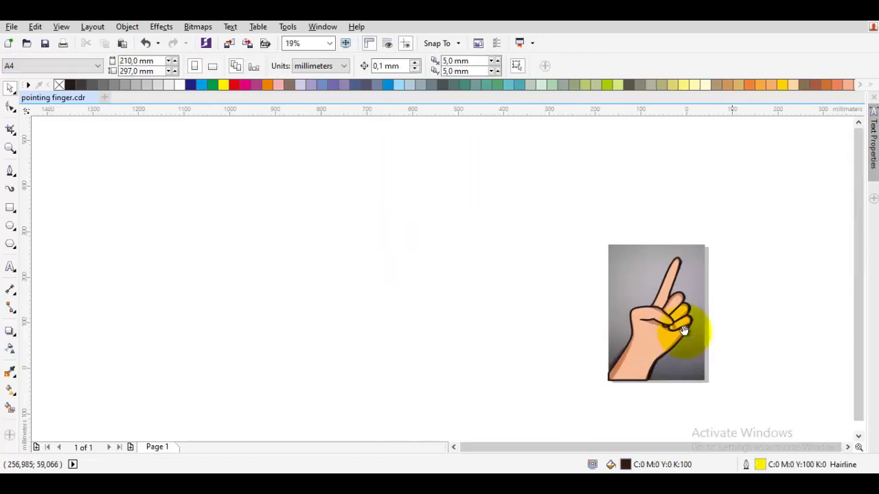
scroll(683, 333, up, 2)
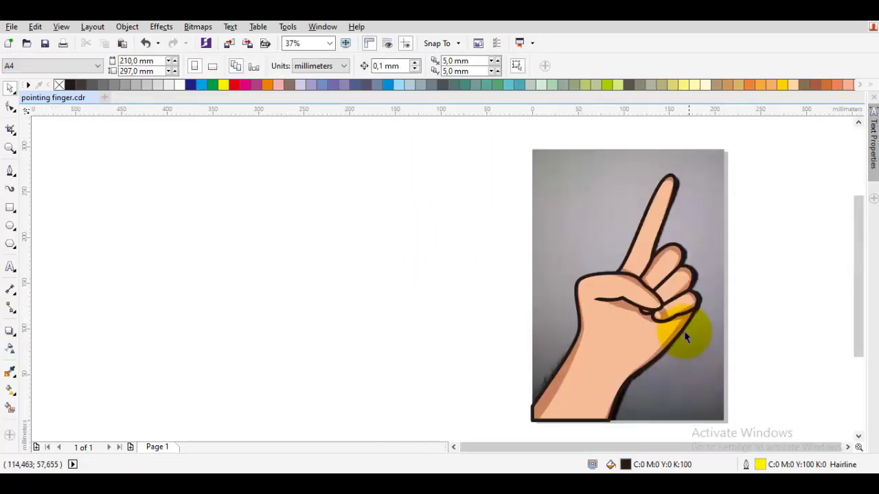
drag(691, 330, 698, 334)
right_click(698, 334)
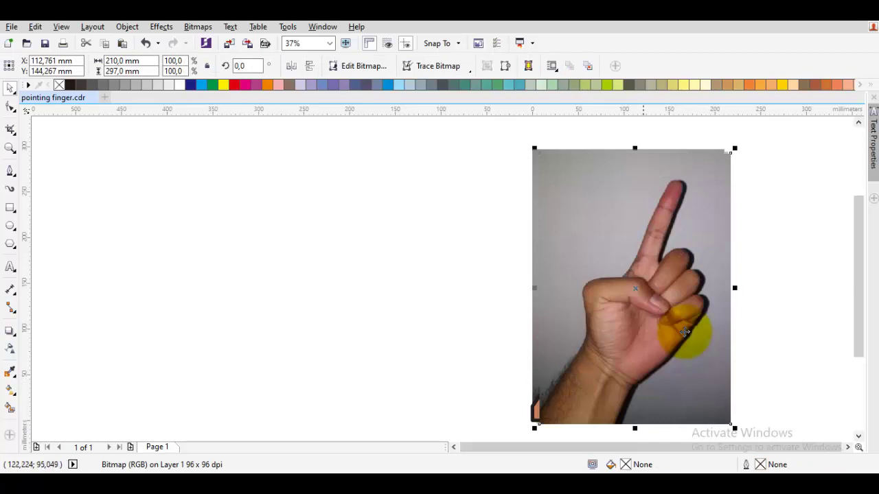
key(ctrl+z)
scroll(684, 333, up, 2)
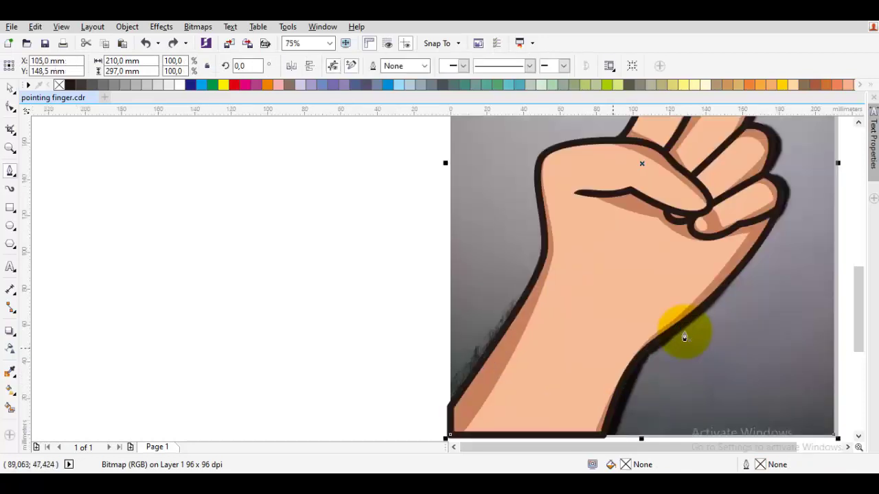
scroll(685, 336, up, 1)
scroll(685, 336, down, 3)
scroll(684, 337, up, 2)
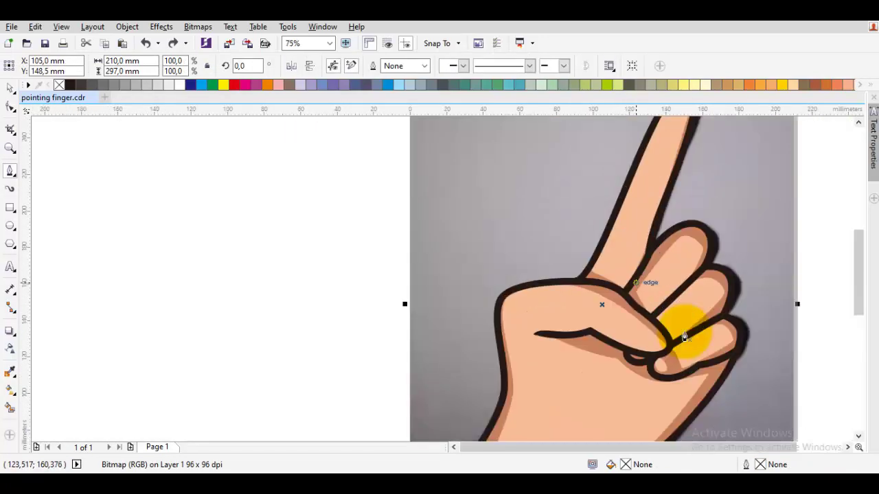
scroll(685, 337, down, 2)
key(space)
key(Escape)
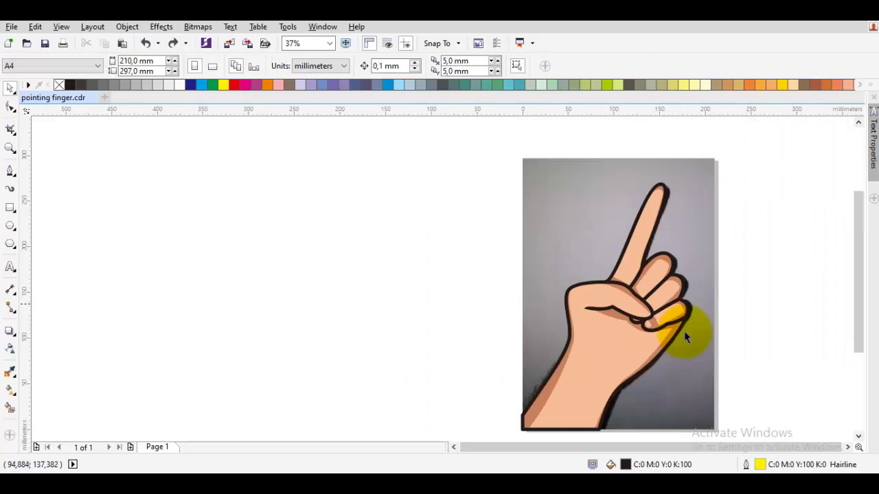
Reshape the shadow edge around the thumb's base knuckle so the sliver inside the contour starts further down.
scroll(684, 336, up, 4)
key(space)
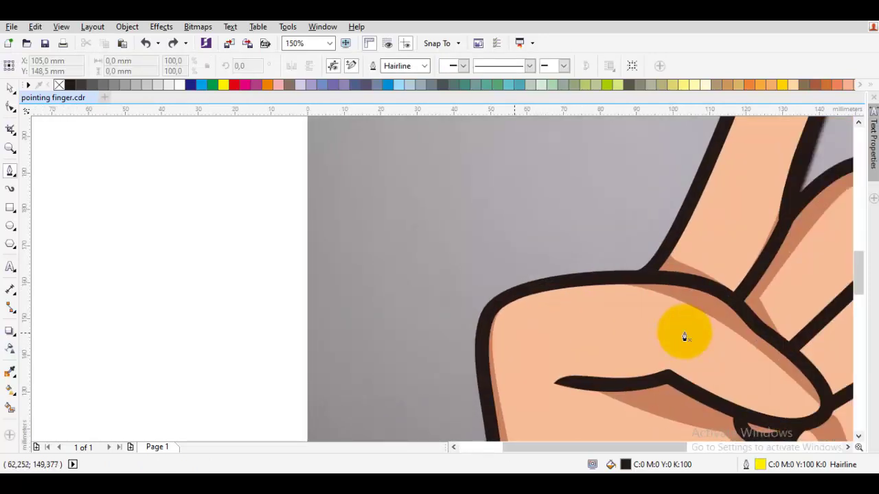
key(space)
click(684, 337)
scroll(684, 337, up, 1)
key(F10)
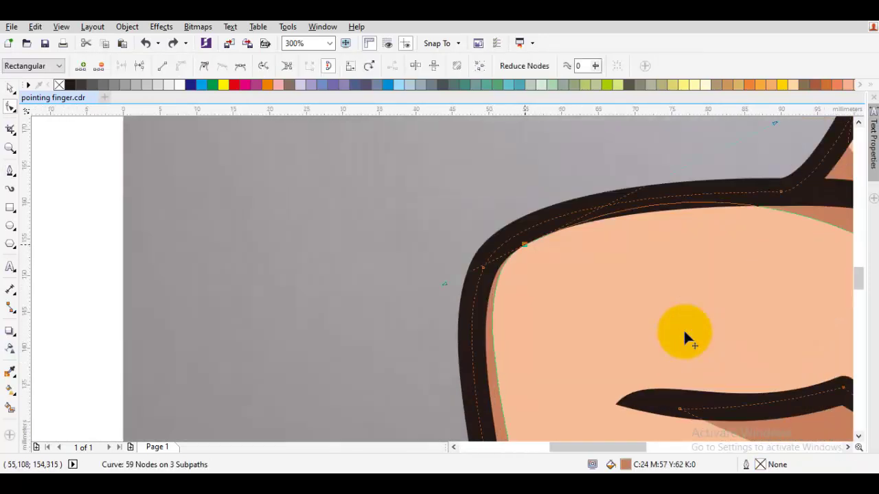
key(space)
scroll(684, 336, down, 1)
click(685, 336)
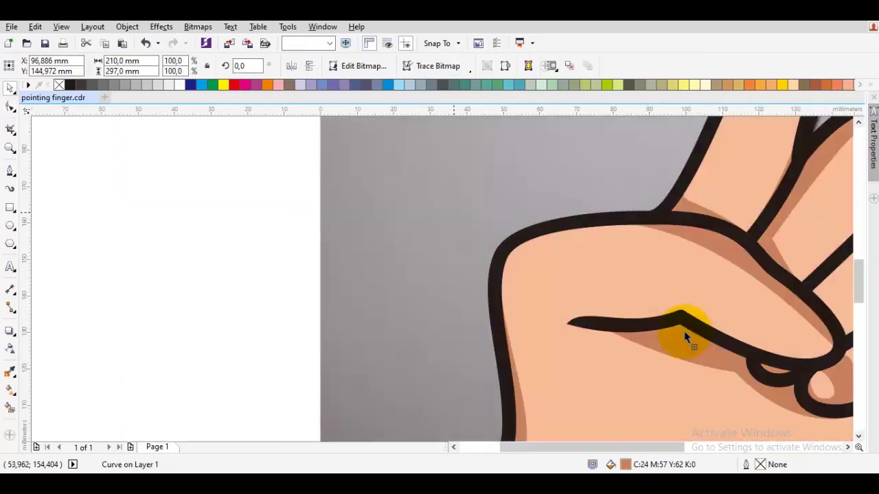
key(shift+Page_Up)
scroll(685, 333, down, 2)
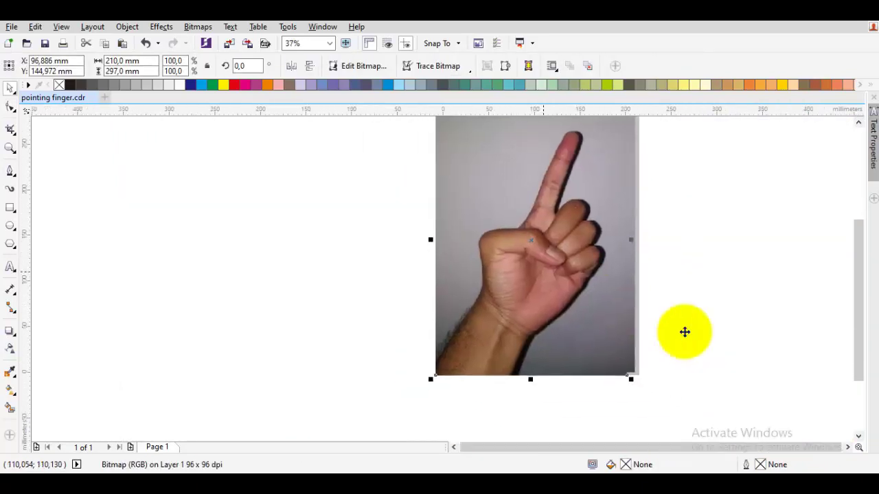
key(ctrl+z)
scroll(685, 332, up, 2)
key(Escape)
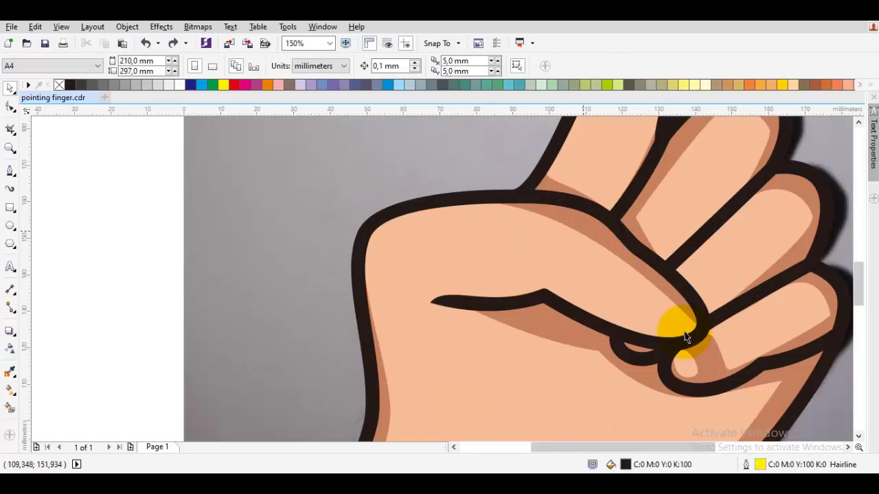
Refine the curve of the shadow edge along the thumb's upper side.
click(685, 333)
key(F10)
drag(686, 337, 688, 338)
key(space)
scroll(685, 335, down, 1)
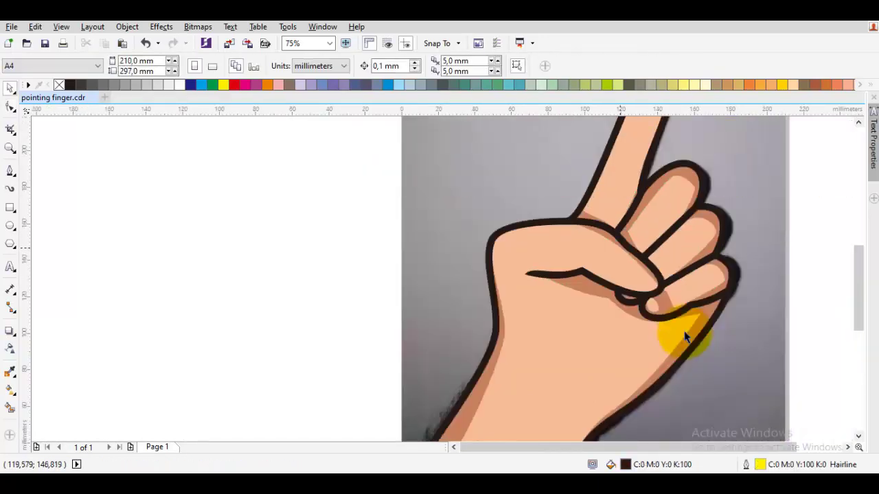
Adjust the shadow edge beside the little finger's tip.
scroll(685, 335, up, 2)
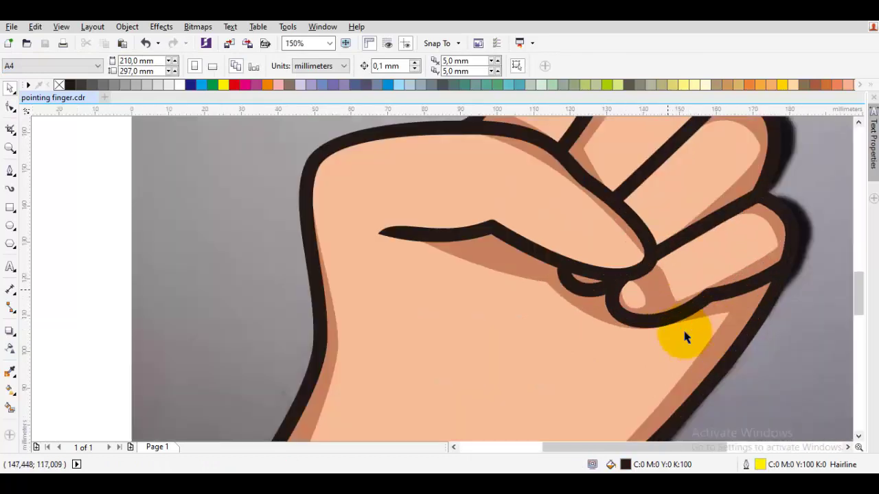
click(687, 336)
drag(686, 337, 687, 337)
key(space)
scroll(685, 337, down, 2)
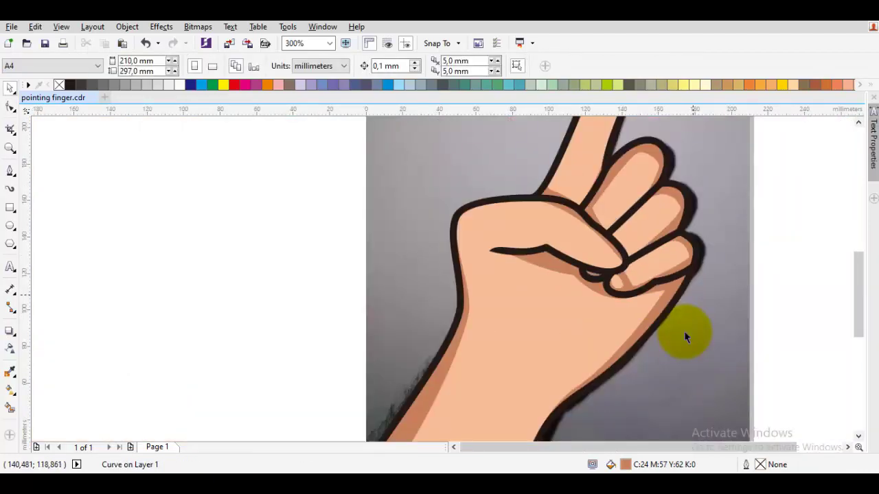
Duplicate the four hand artwork objects about 536 mm to the right of the originals and group the copy.
scroll(687, 336, down, 3)
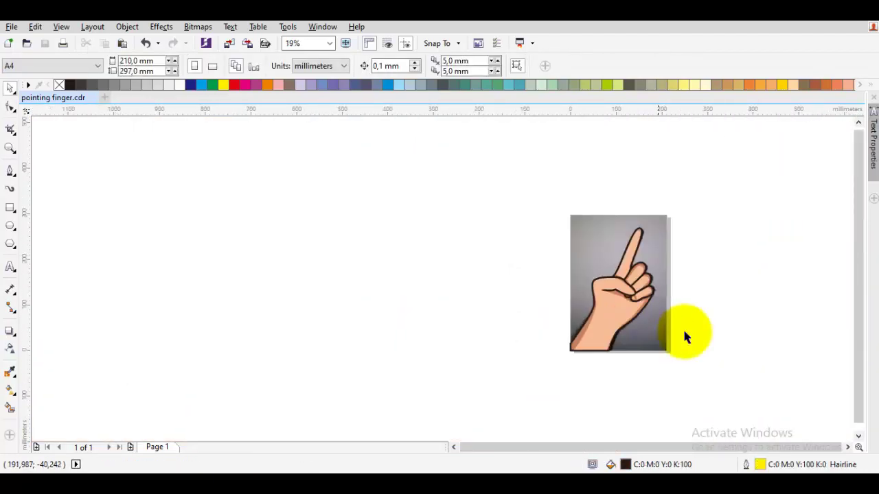
mouse_move(657, 368)
mouse_down()
mouse_move(549, 232)
mouse_move(525, 185)
mouse_up()
scroll(638, 297, right, 3)
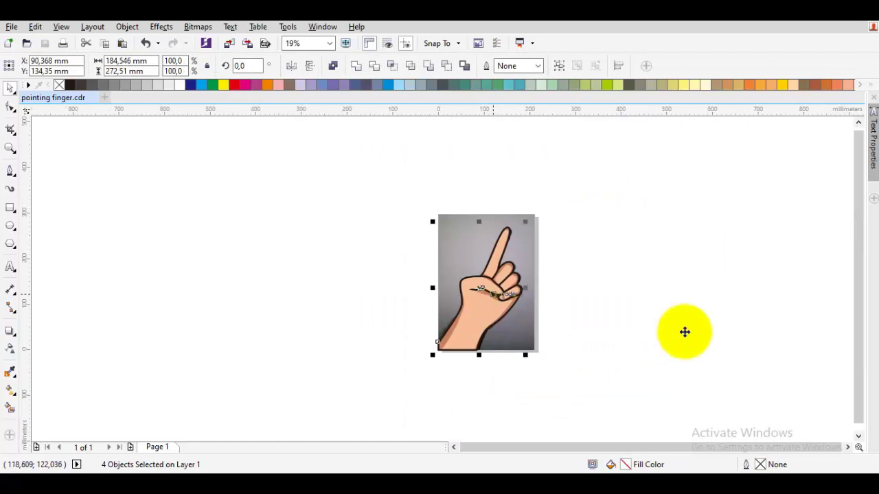
drag(493, 294, 634, 260)
right_click(741, 268)
right_click(633, 260)
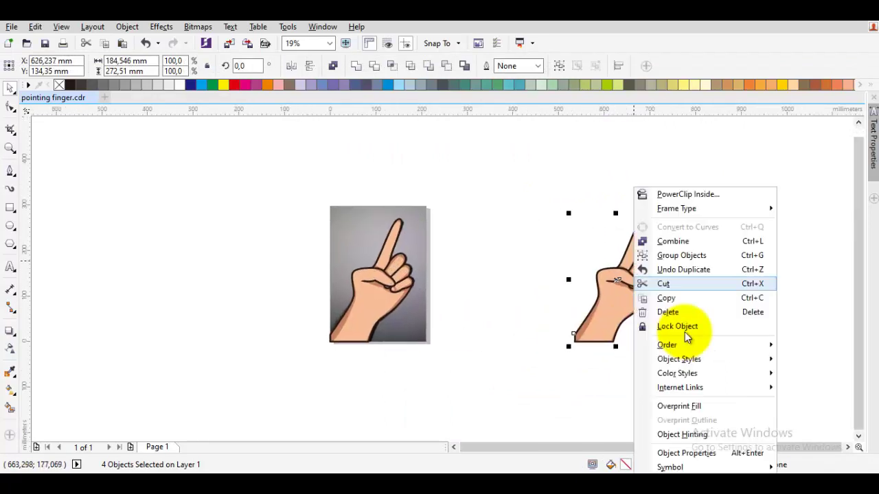
click(660, 257)
click(92, 206)
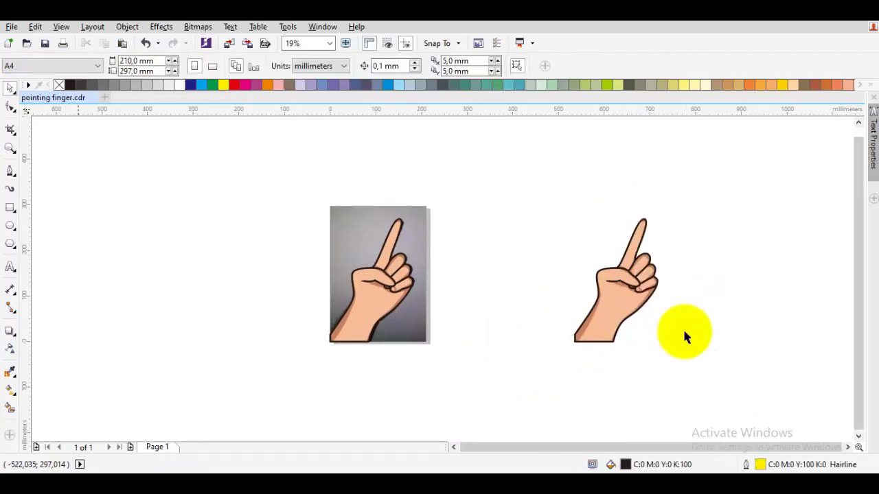
Draw a circle about 250 mm in diameter over the copied hand.
key(F7)
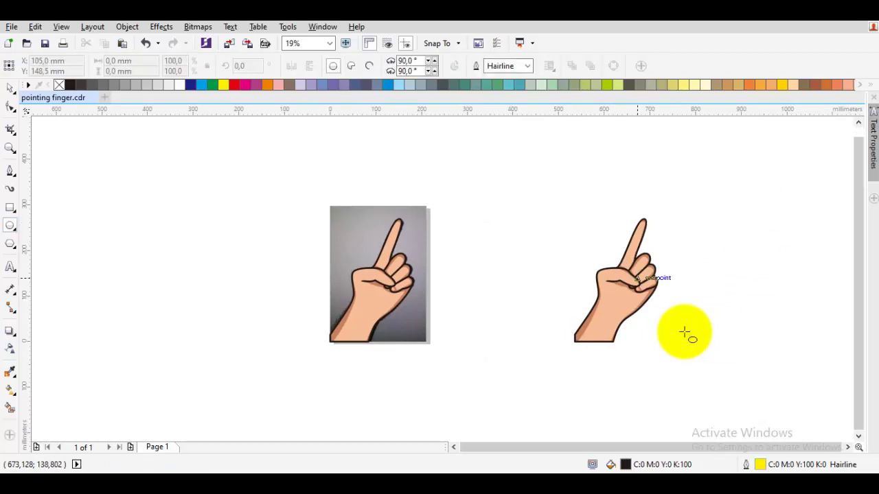
drag(633, 274, 685, 334)
key(space)
scroll(685, 333, up, 1)
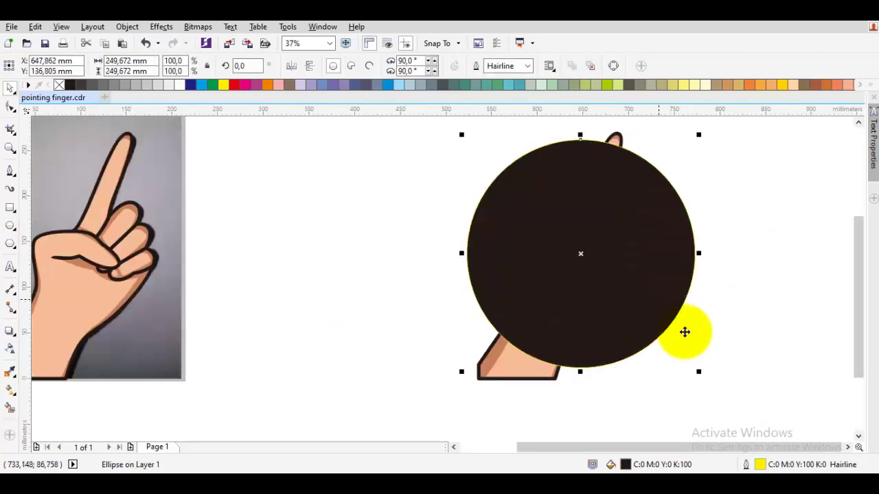
Send the circle to the back of the layer, behind the copied hand, and move it about 27 mm left.
right_click(684, 332)
mouse_move(687, 335)
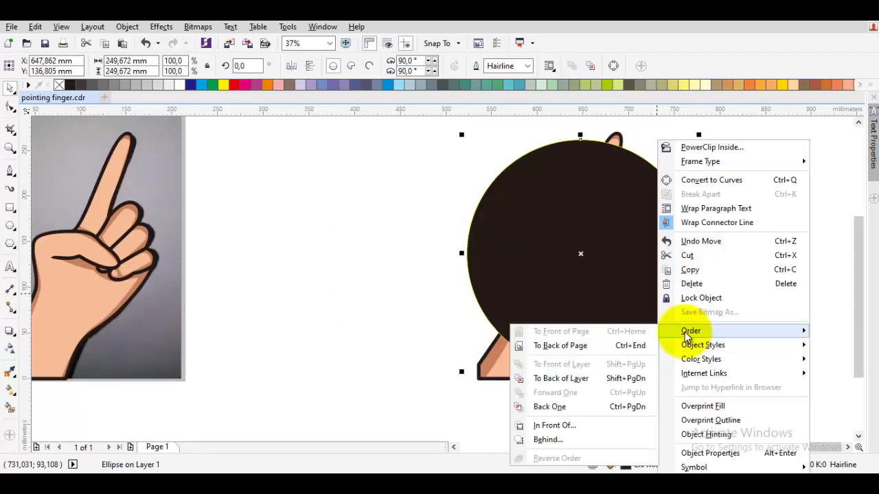
click(561, 379)
drag(654, 318, 630, 318)
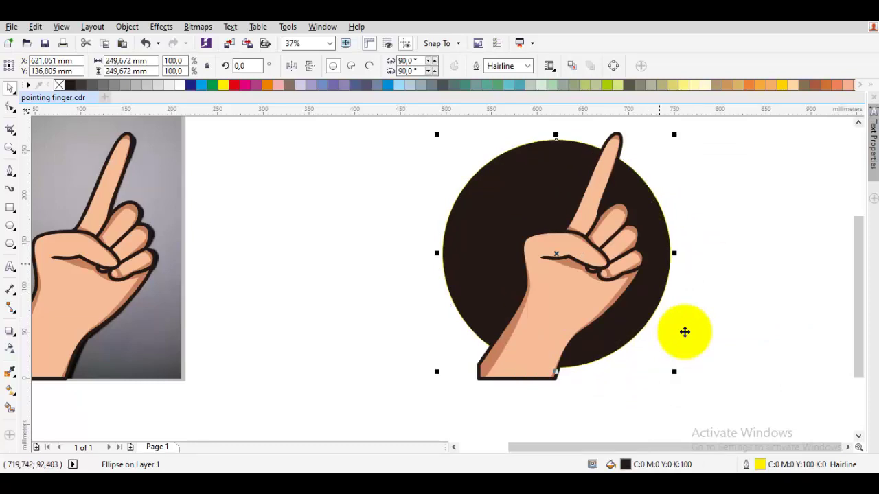
Shrink the circle to about 234 mm in diameter and fill it with golden yellow (C:0 M:20 Y:100 K:0).
drag(685, 333, 685, 332)
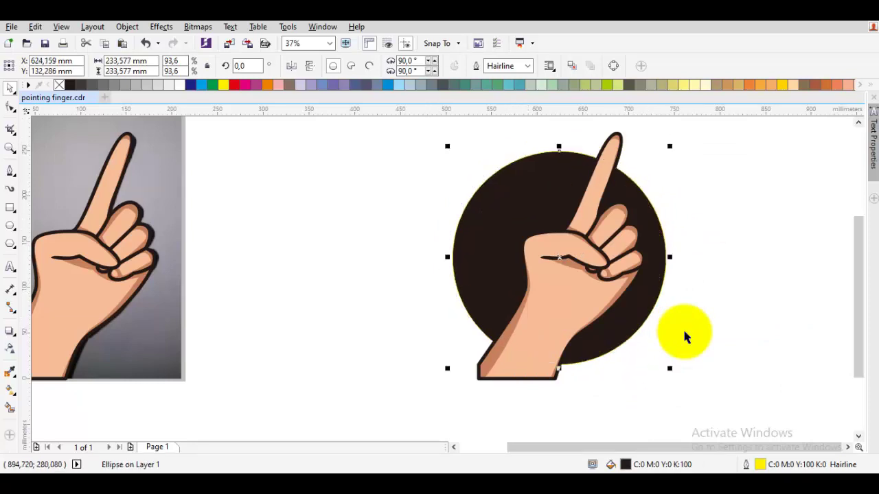
click(782, 85)
click(769, 191)
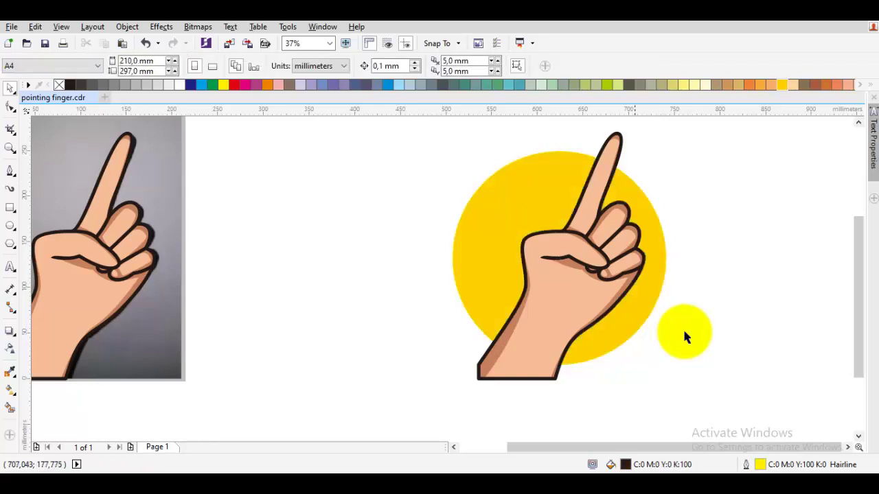
Duplicate the yellow circle about 71 mm left and 112 mm down, and trim the copy with the original circle.
mouse_move(634, 203)
mouse_down()
mouse_move(626, 248)
mouse_move(569, 306)
mouse_up()
right_click(569, 305)
drag(569, 336, 547, 328)
key(ctrl+z)
shift+click(476, 404)
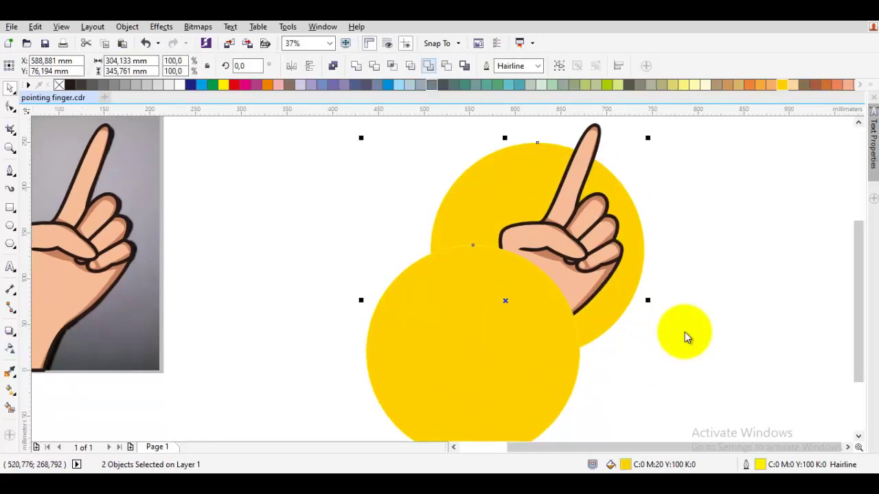
click(374, 65)
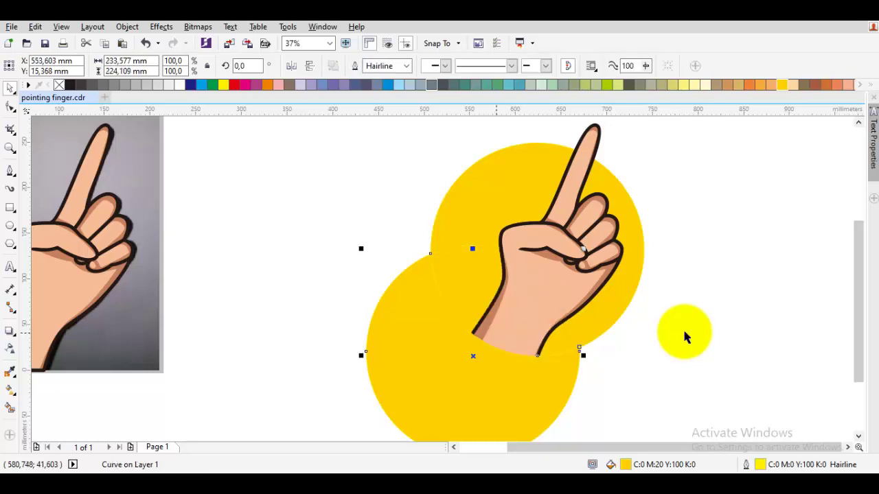
Cut the protruding wrist off the grouped hand with the trimmed circle piece, consuming that piece.
shift+click(594, 221)
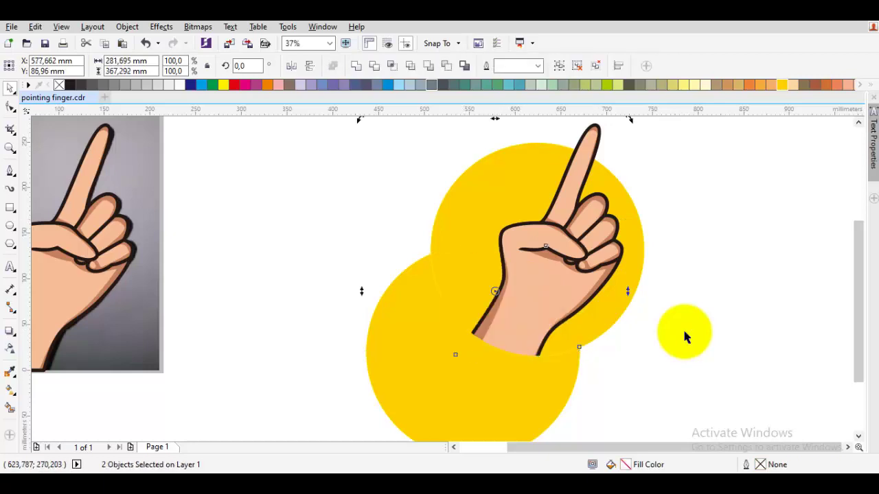
click(447, 65)
click(714, 244)
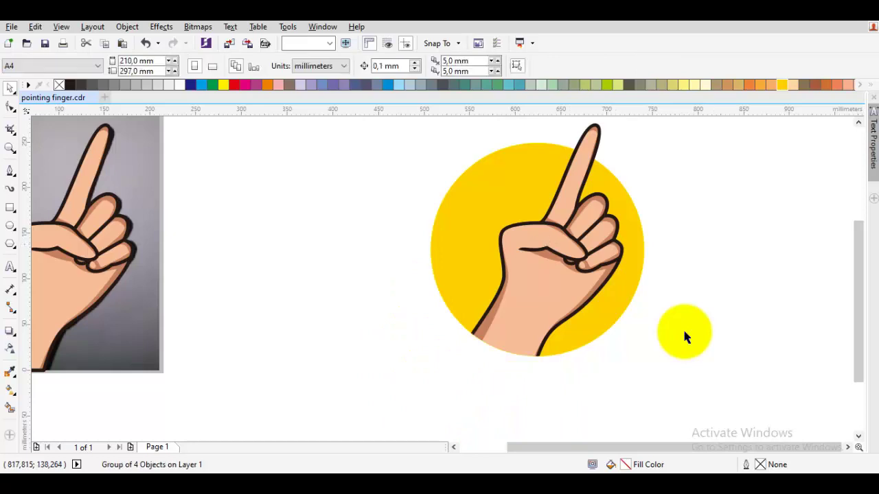
Undo the wrist cut and the trimming of the circle copy.
drag(599, 263, 588, 285)
key(ctrl+z)
key(ctrl+z)
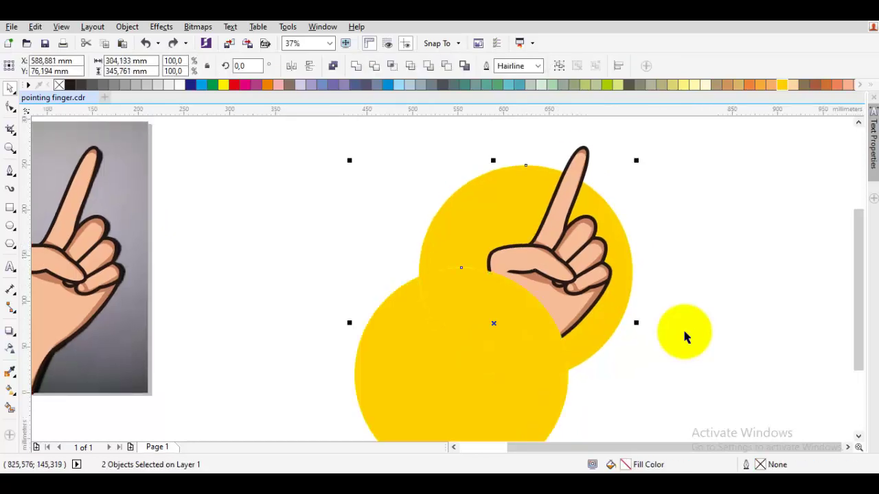
Move the yellow circle about 12 mm right and 3 mm down behind the uncut hand.
drag(599, 327, 611, 330)
click(679, 324)
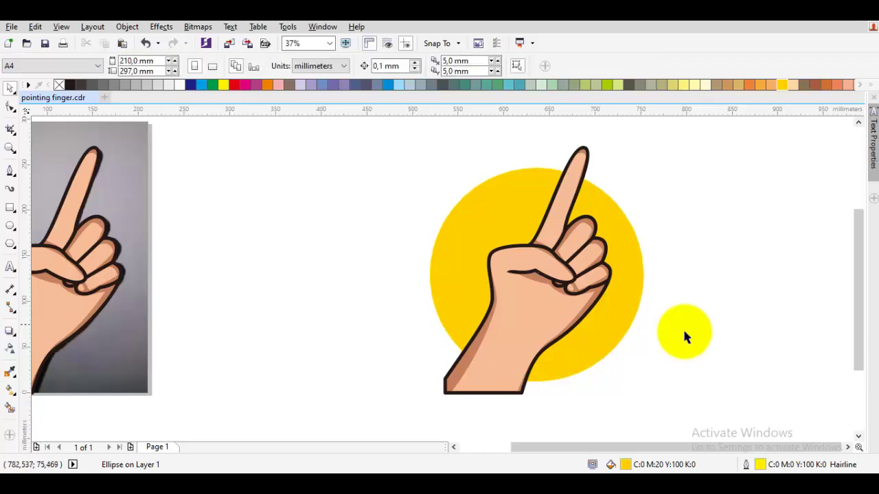
Duplicate the repositioned yellow circle about 75 mm left and 118 mm down so that it covers the wrist.
drag(628, 296, 559, 390)
right_click(559, 390)
drag(560, 387, 576, 333)
drag(581, 322, 581, 334)
Trim the circle copy with the original circle and use the remaining piece to cut the hand's wrist flush with the circle's edge.
click(596, 314)
shift+click(685, 333)
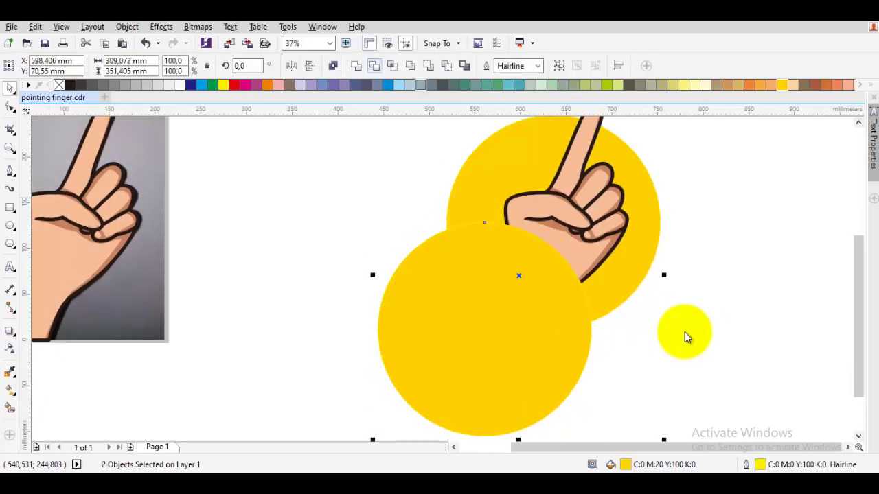
click(374, 66)
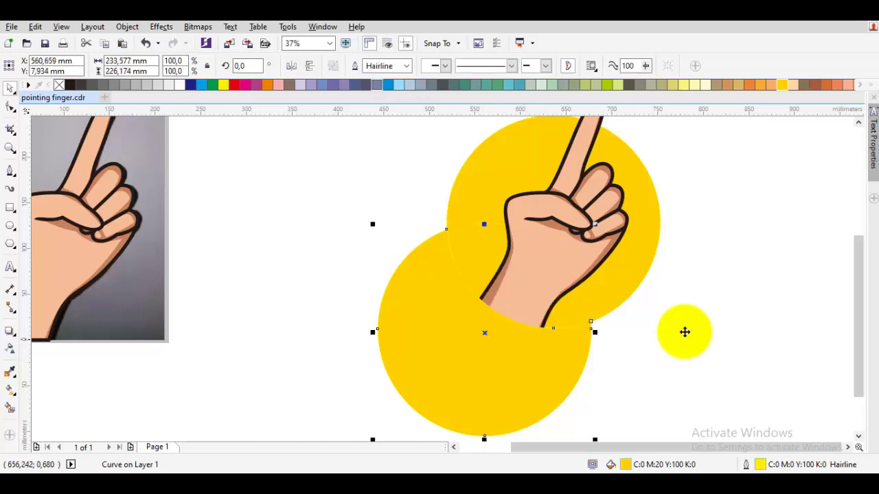
shift+click(585, 199)
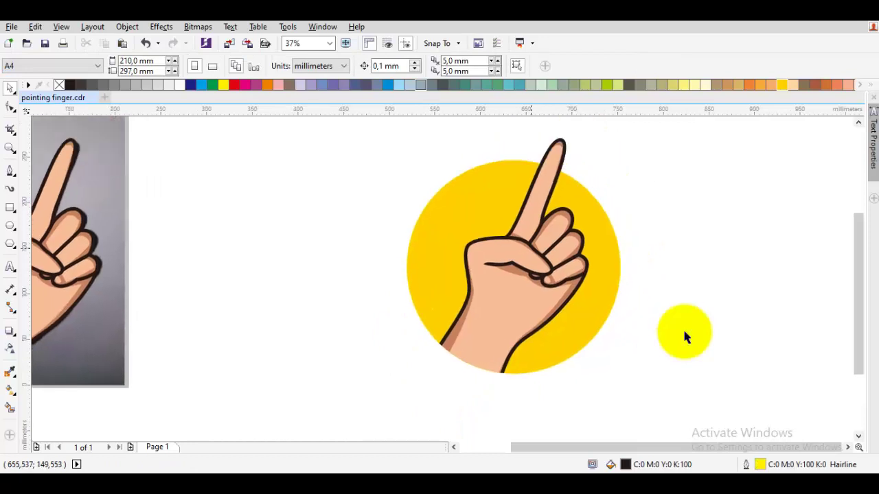
Remove the outline from the yellow circle and deselect it.
click(464, 188)
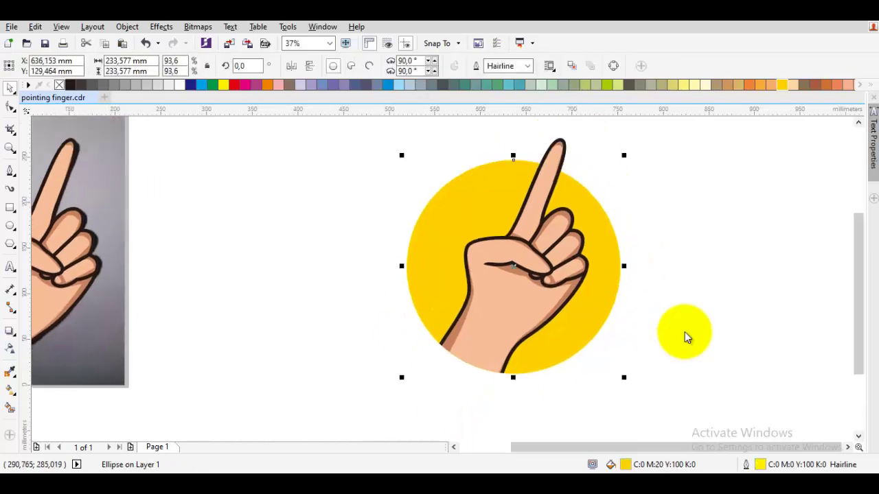
right_click(59, 86)
mouse_move(368, 168)
mouse_down()
mouse_move(277, 188)
mouse_move(259, 203)
mouse_up()
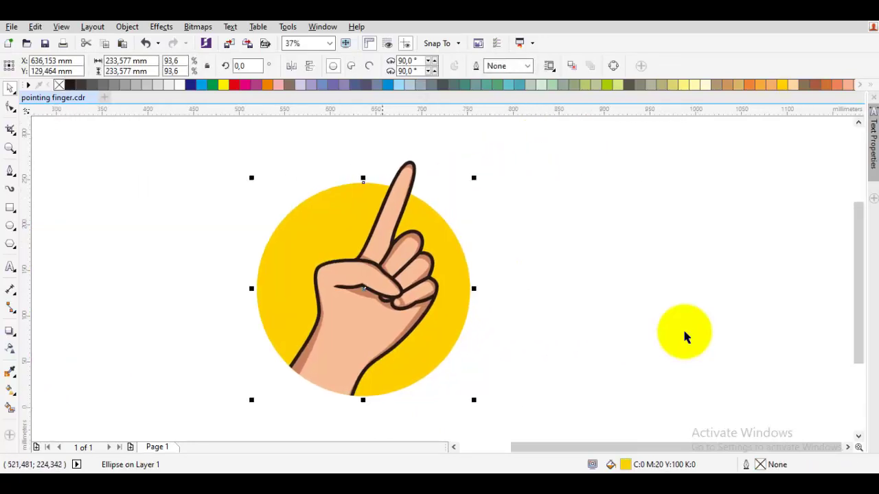
click(685, 332)
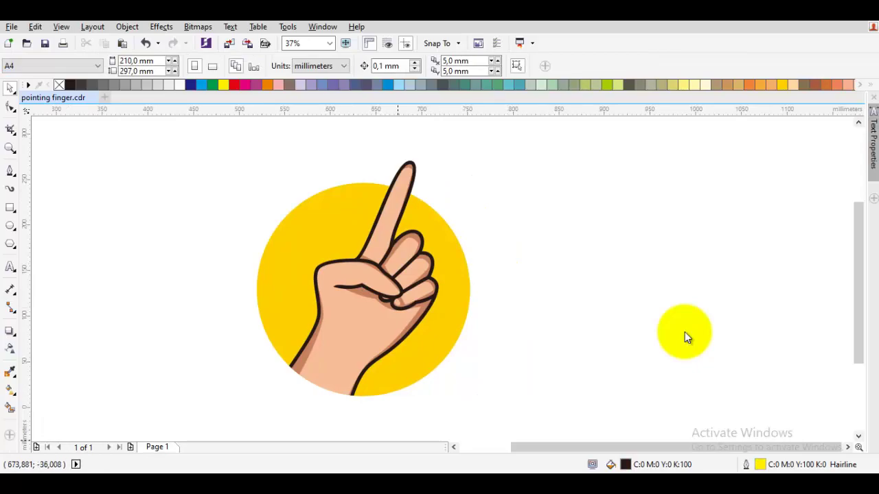